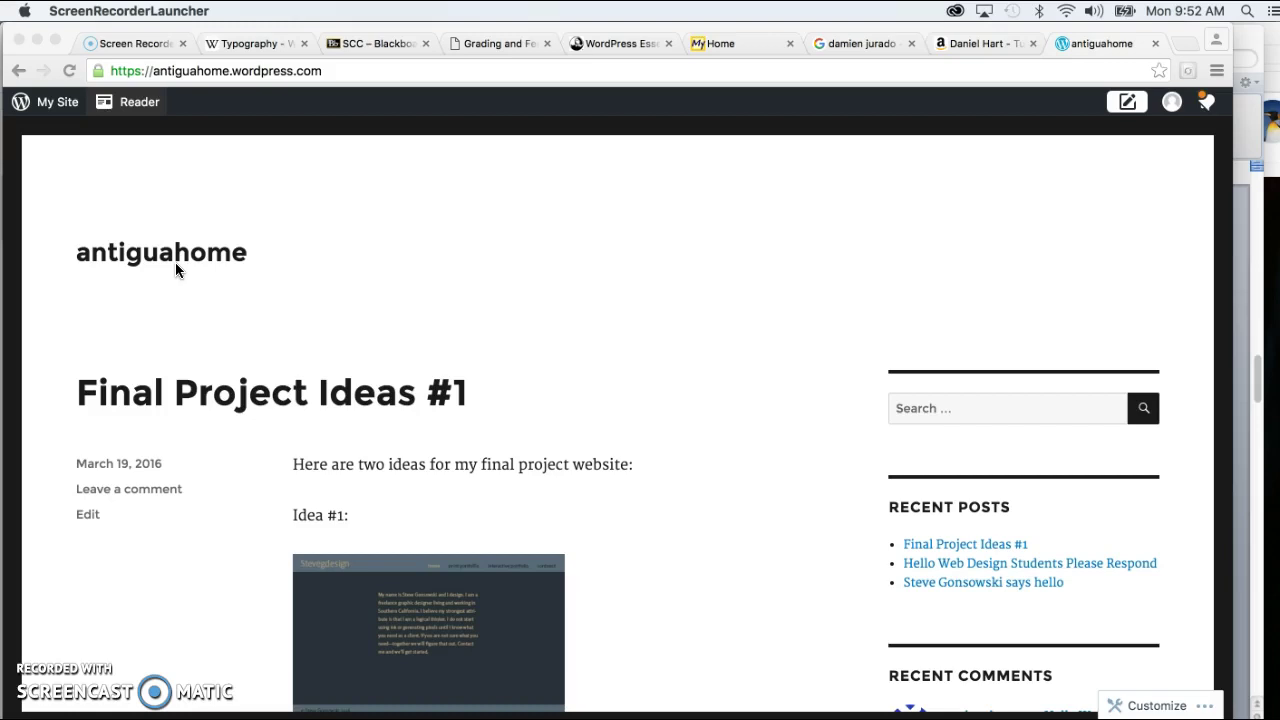
Switch to Word and review the instructions on changing the title, adding pages, creating a menu and changing themes.
left_click(243, 251)
key("super+Tab")
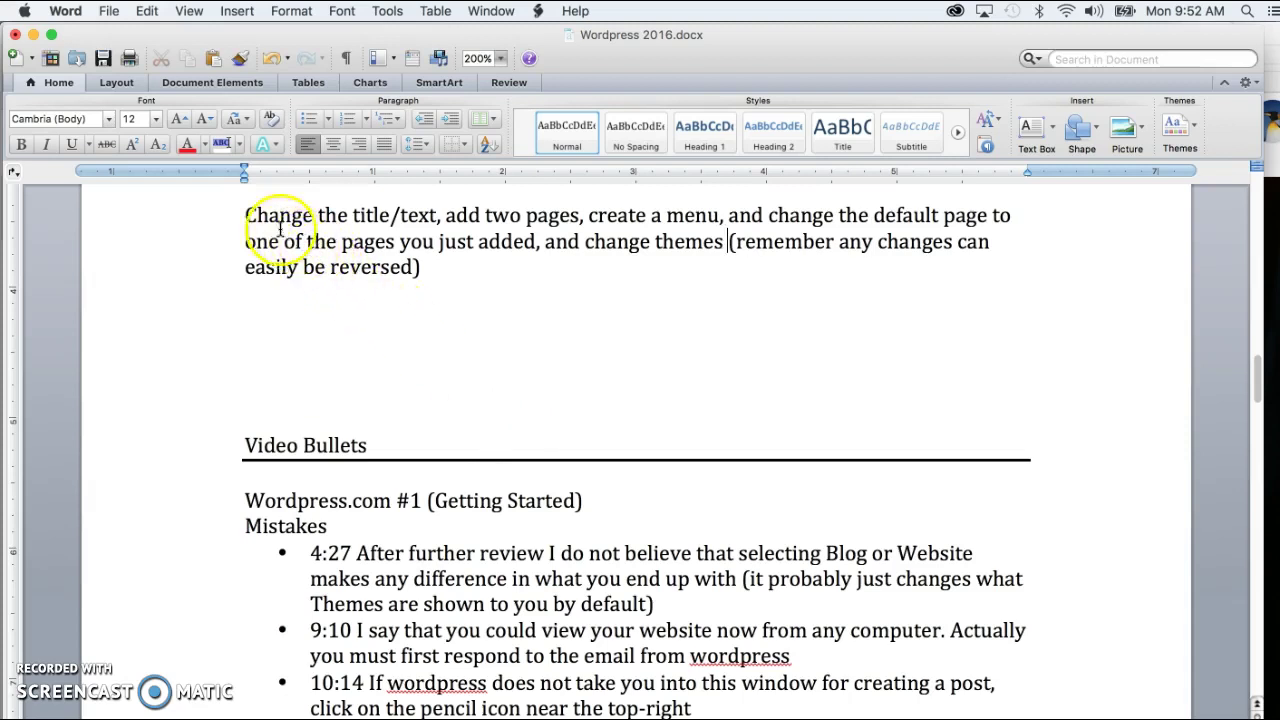
mouse_move(247, 231)
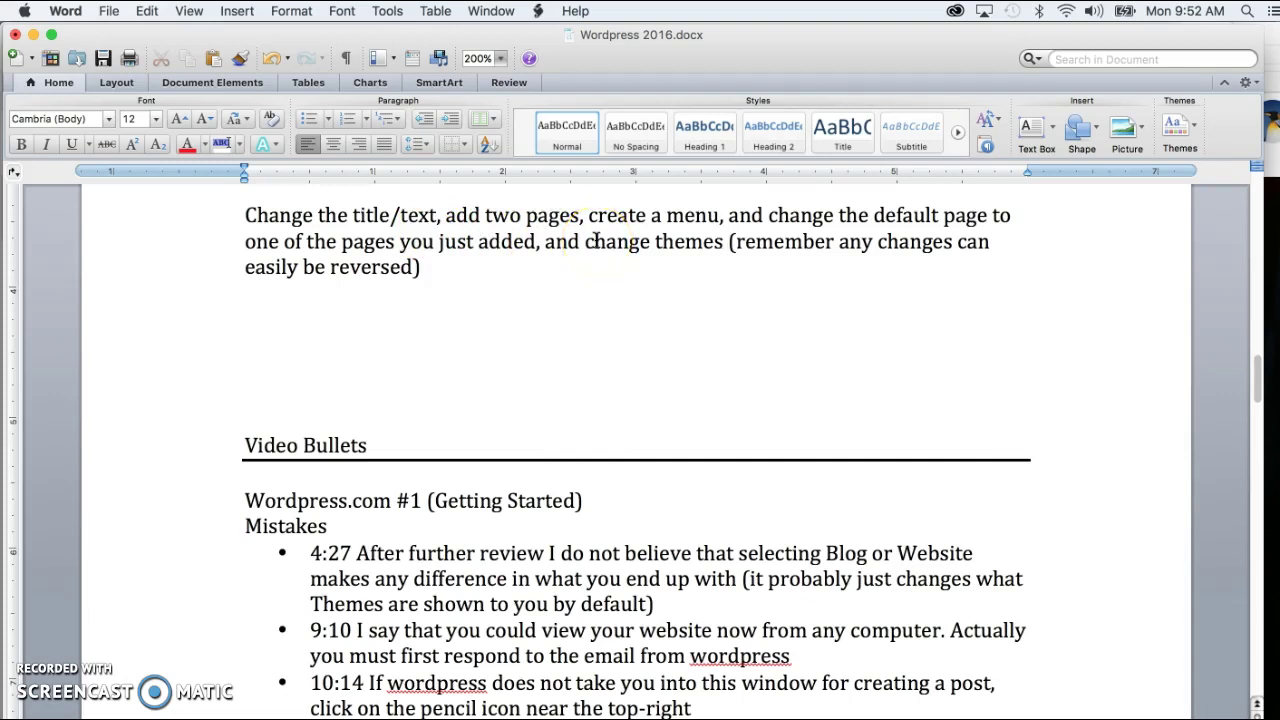
left_click(726, 241)
Switch back to Chrome and open the site's dashboard by adding /admin to the antiguahome.wordpress.com address.
key("super+Tab")
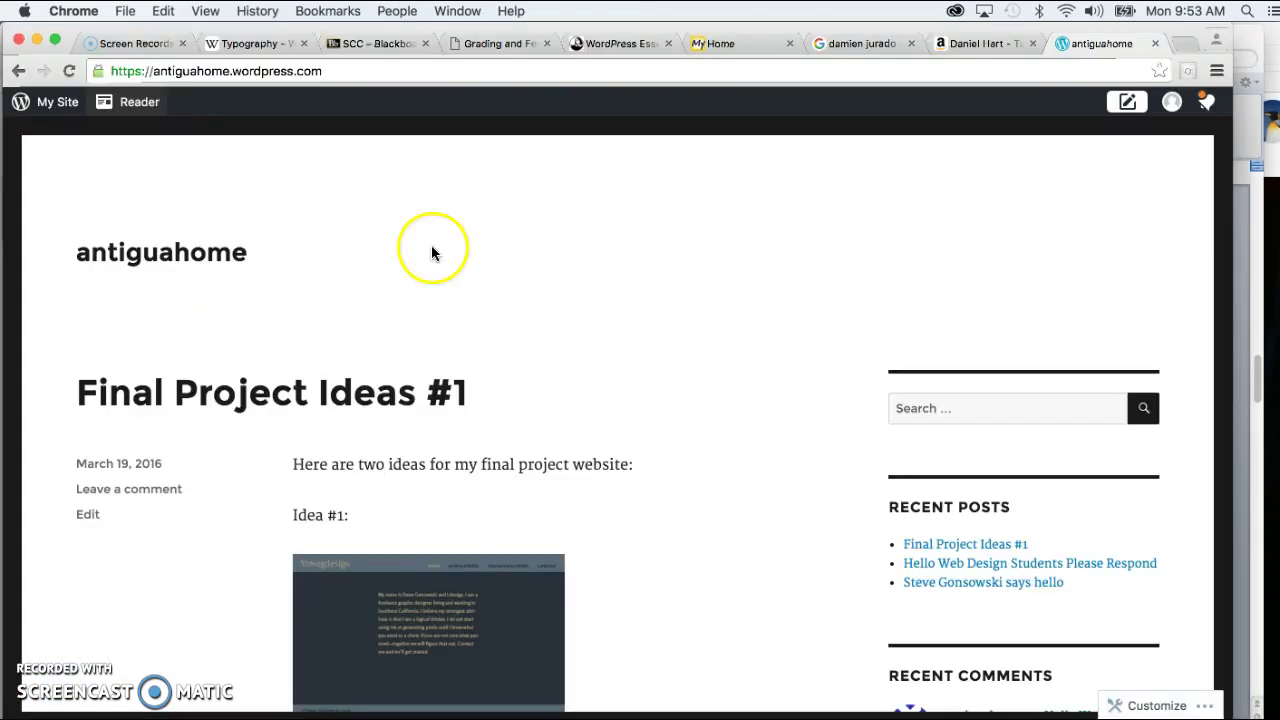
left_click(334, 71)
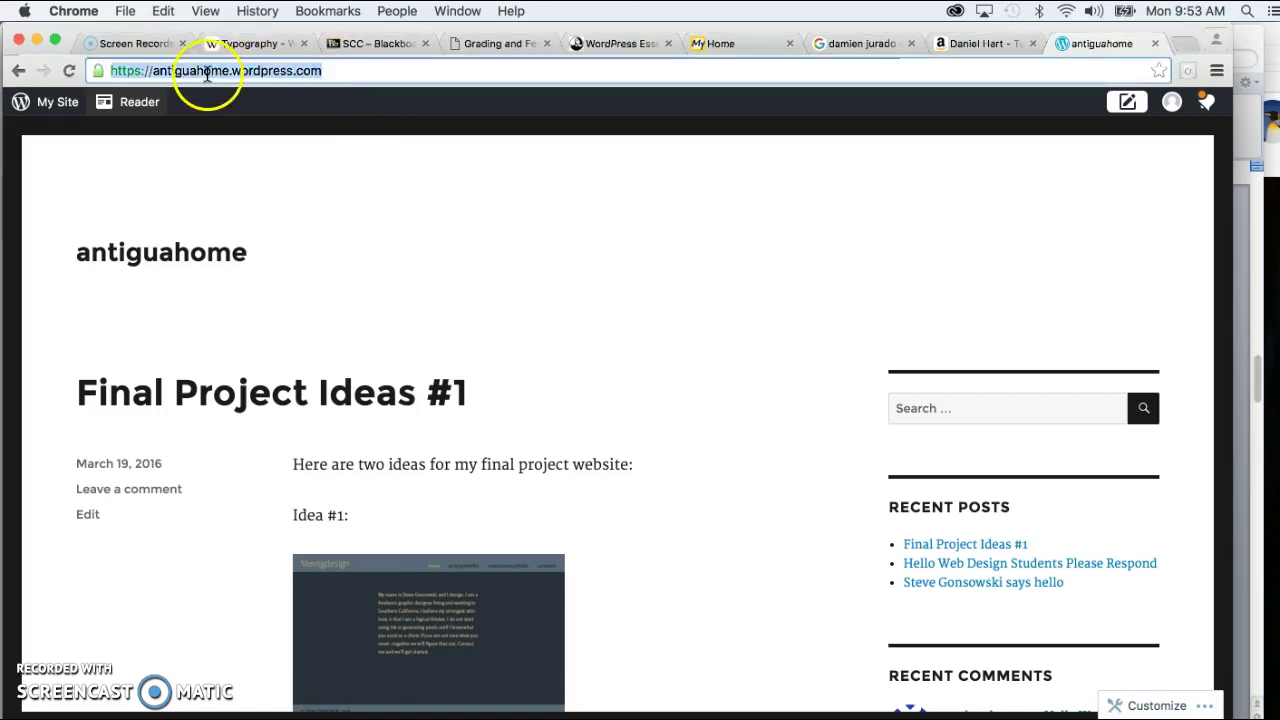
left_click(336, 72)
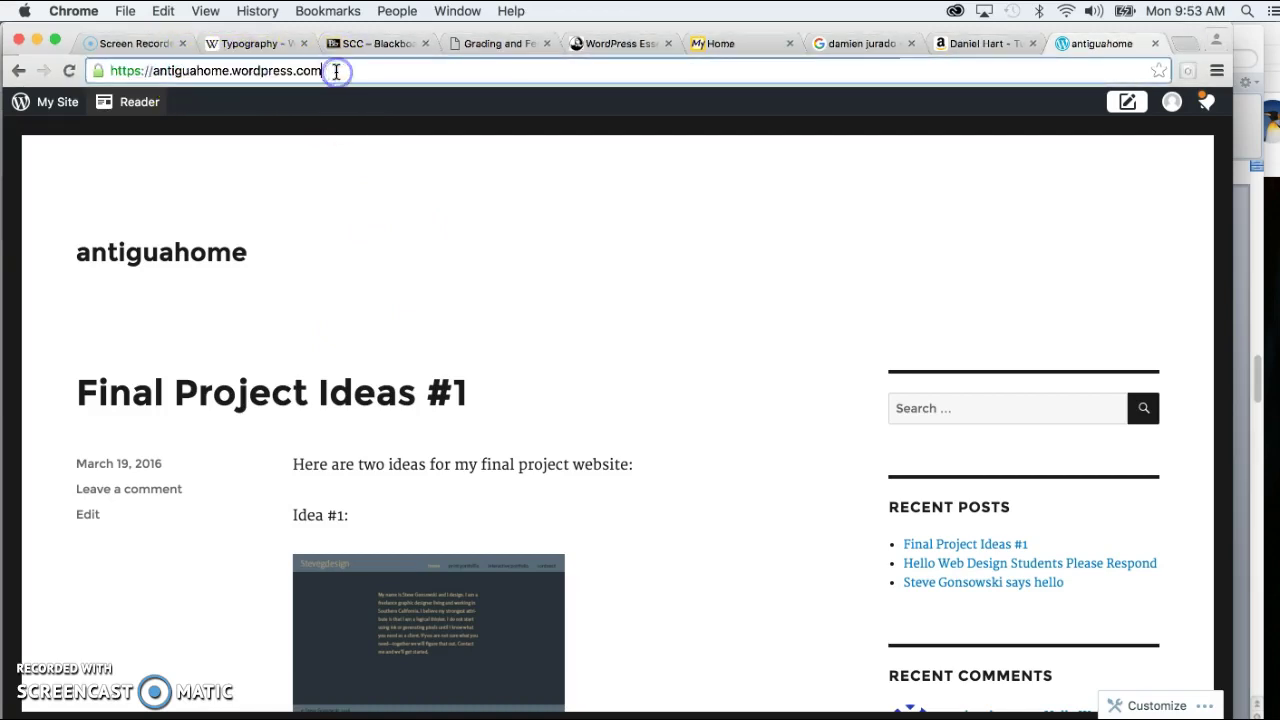
type("/")
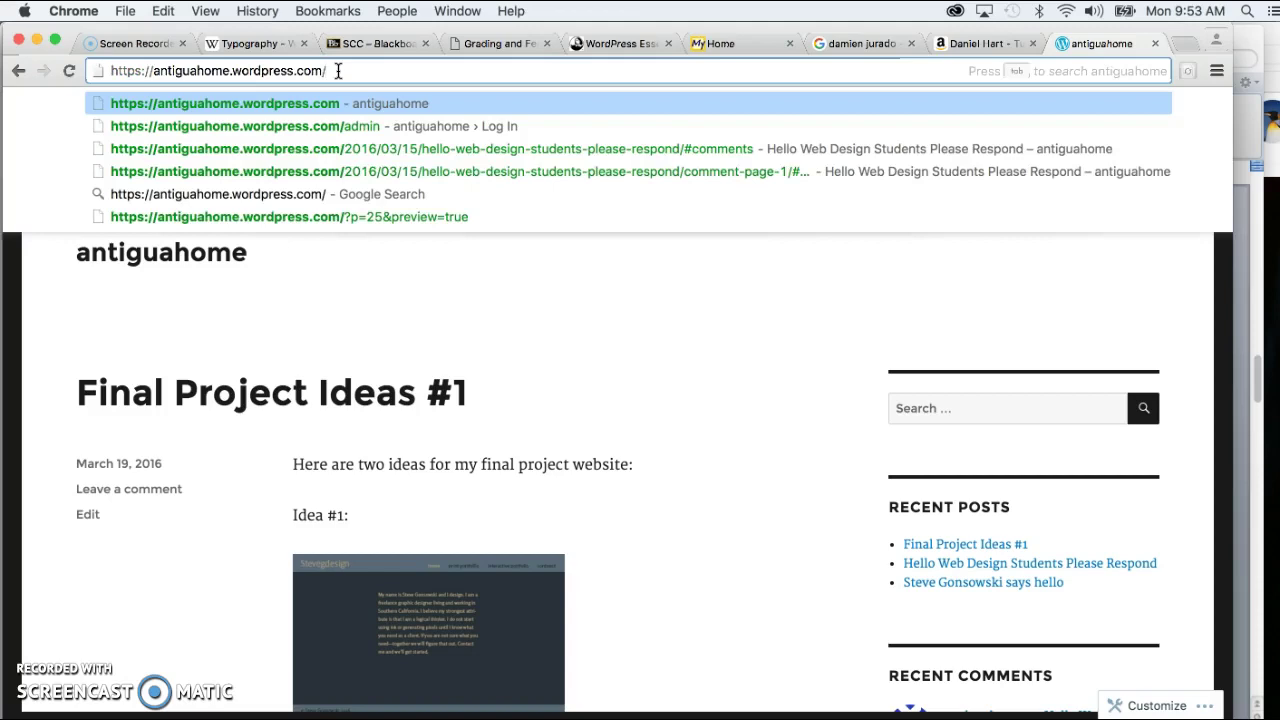
type("wp-admin")
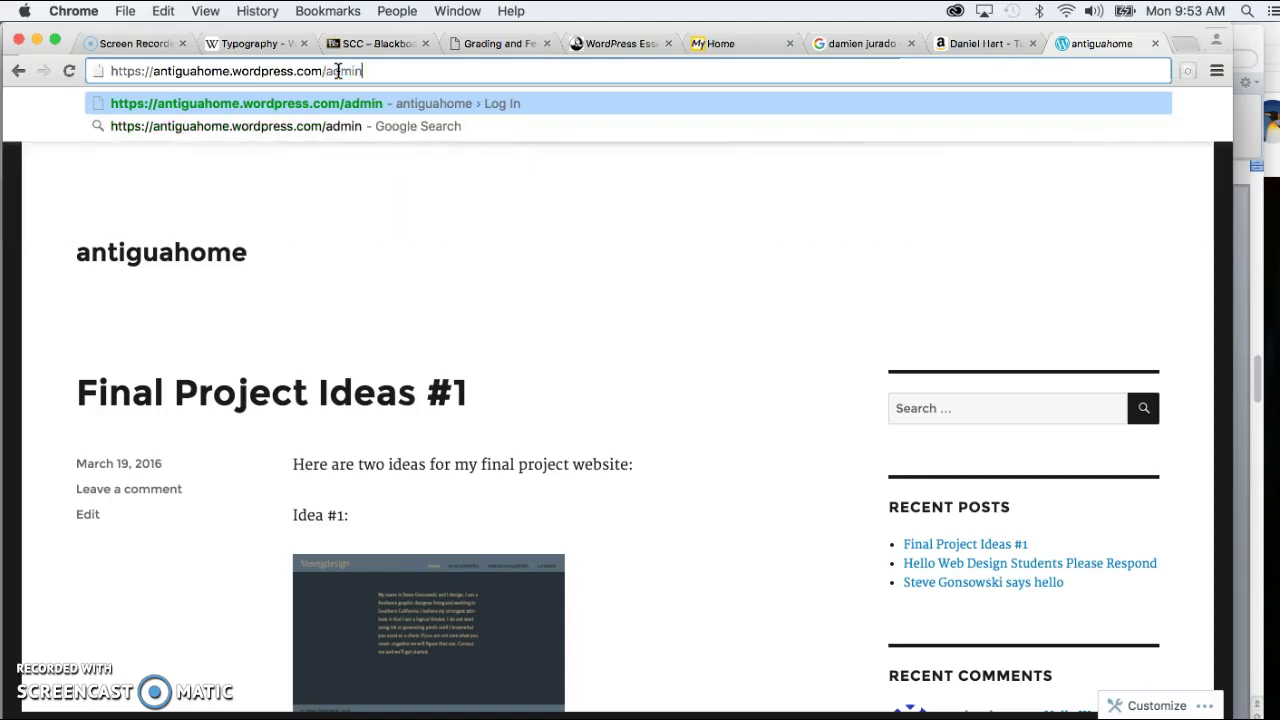
key("Return")
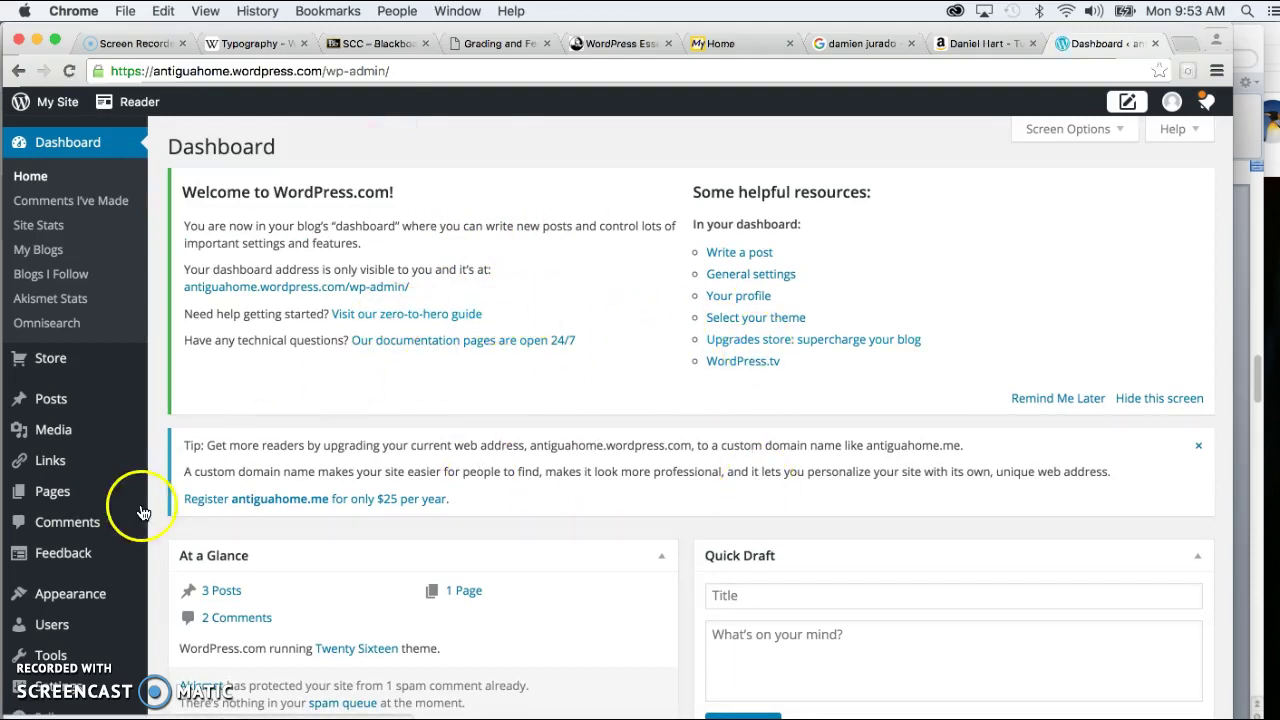
In the general settings, set the site title to "Antigua Home" and the tagline to "Tranquil Living".
scroll(70, 515, "down", 2)
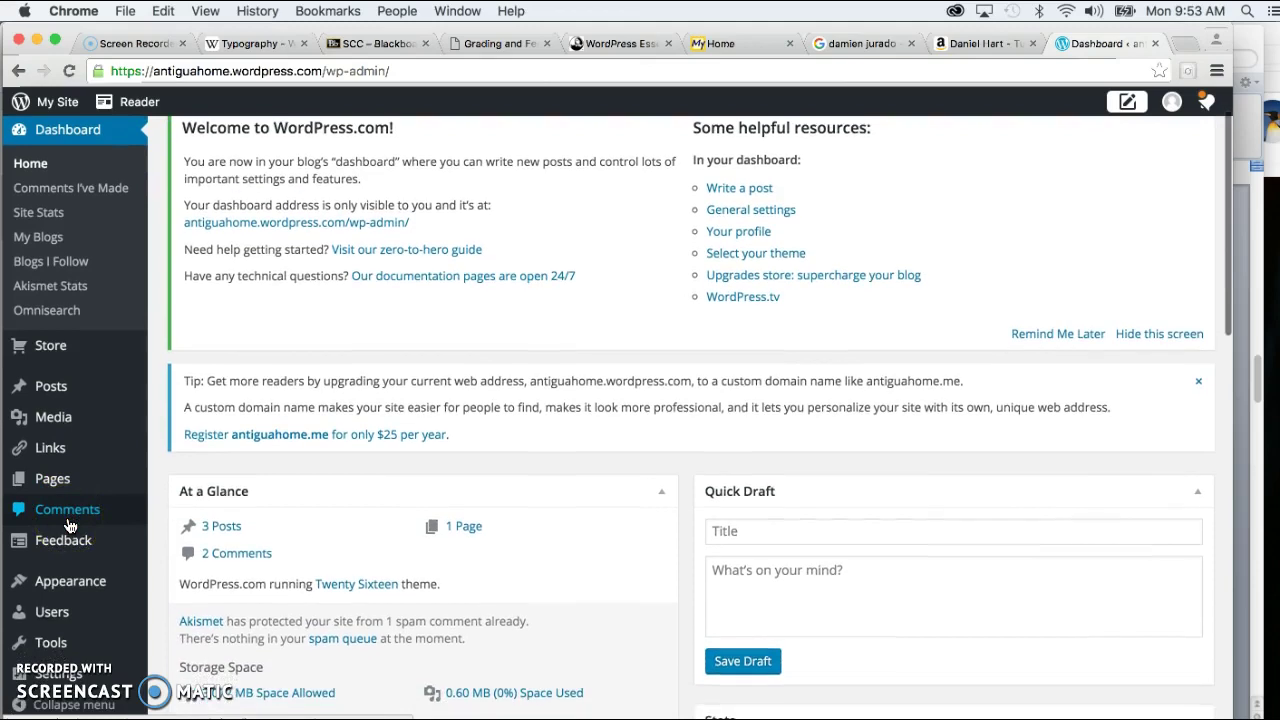
mouse_move(60, 675)
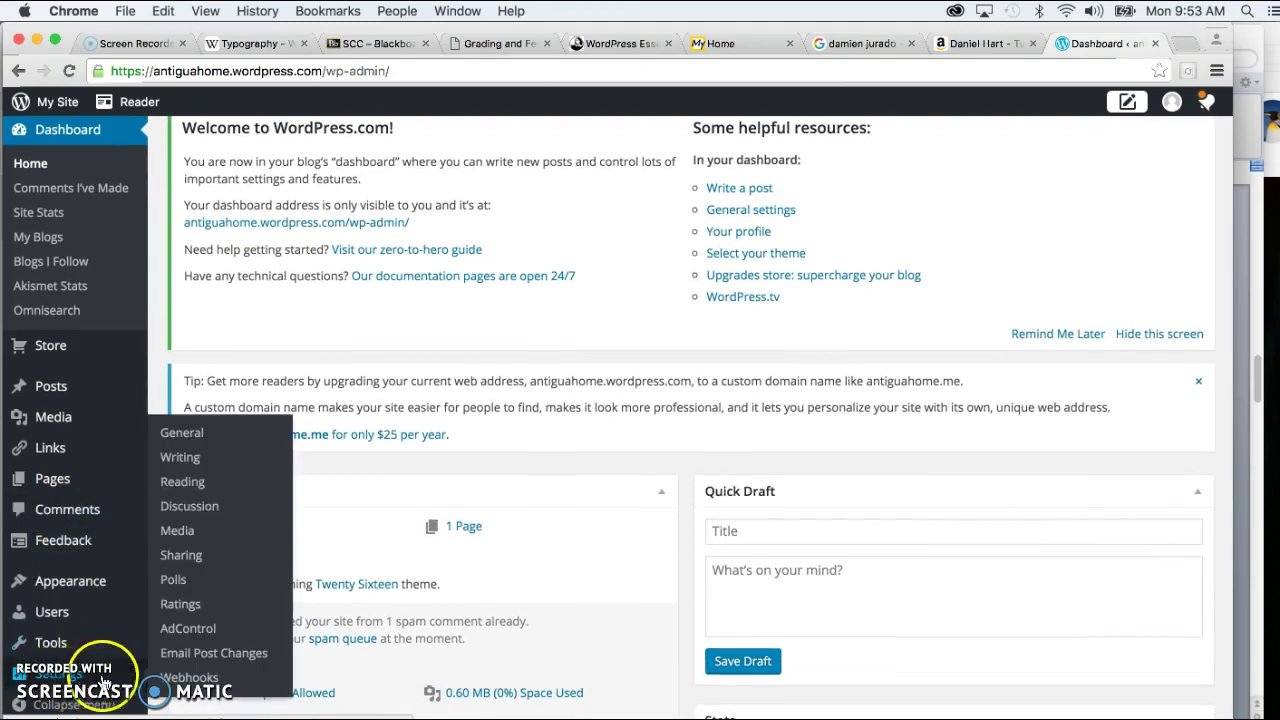
left_click(180, 432)
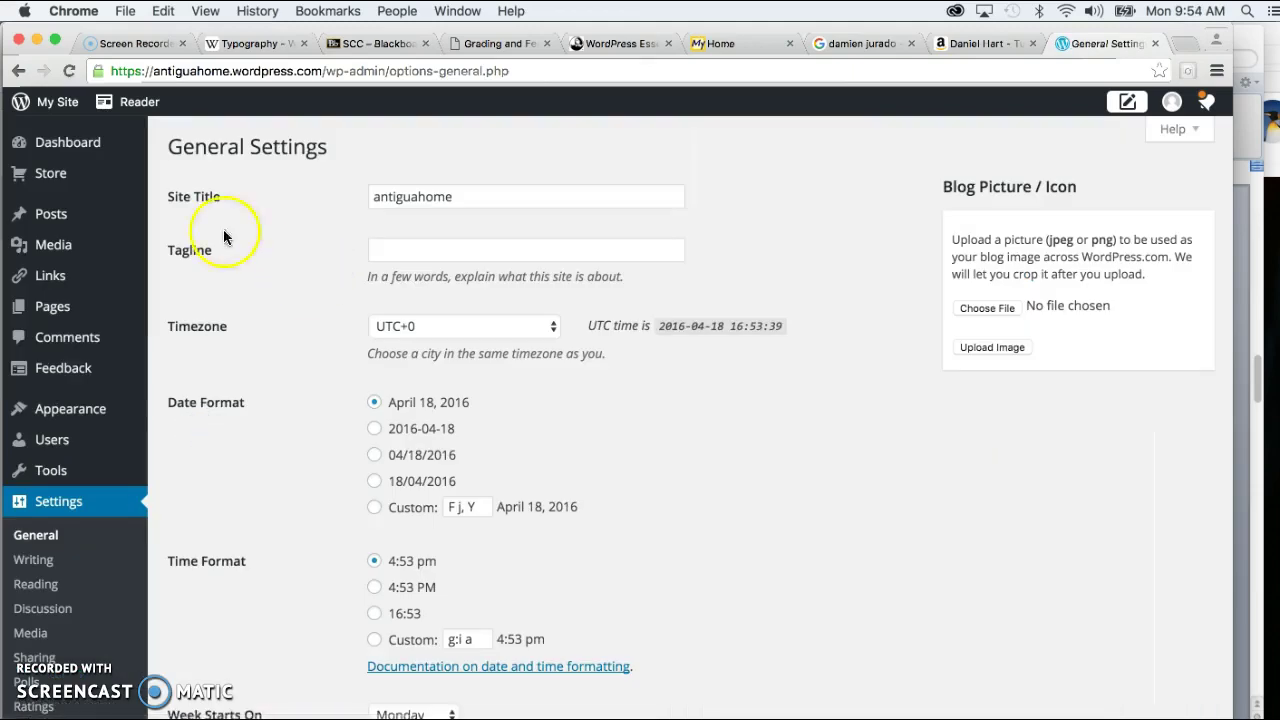
double_click(480, 196)
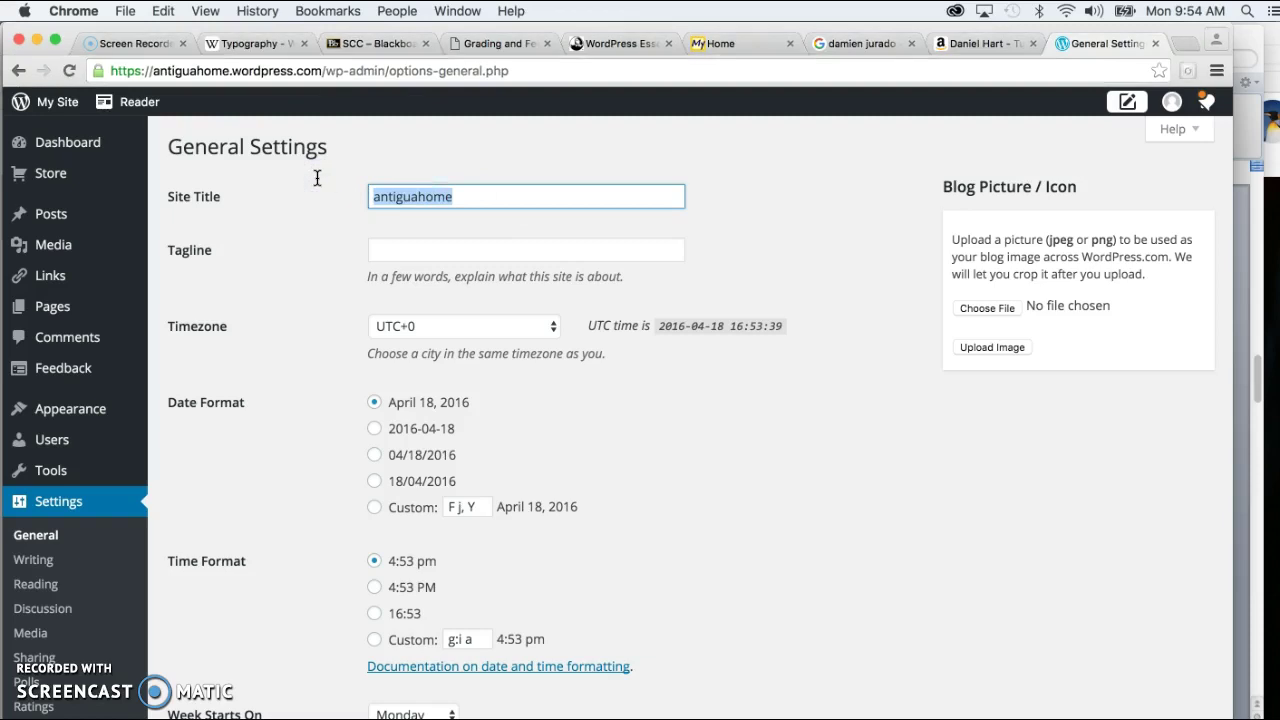
type("A")
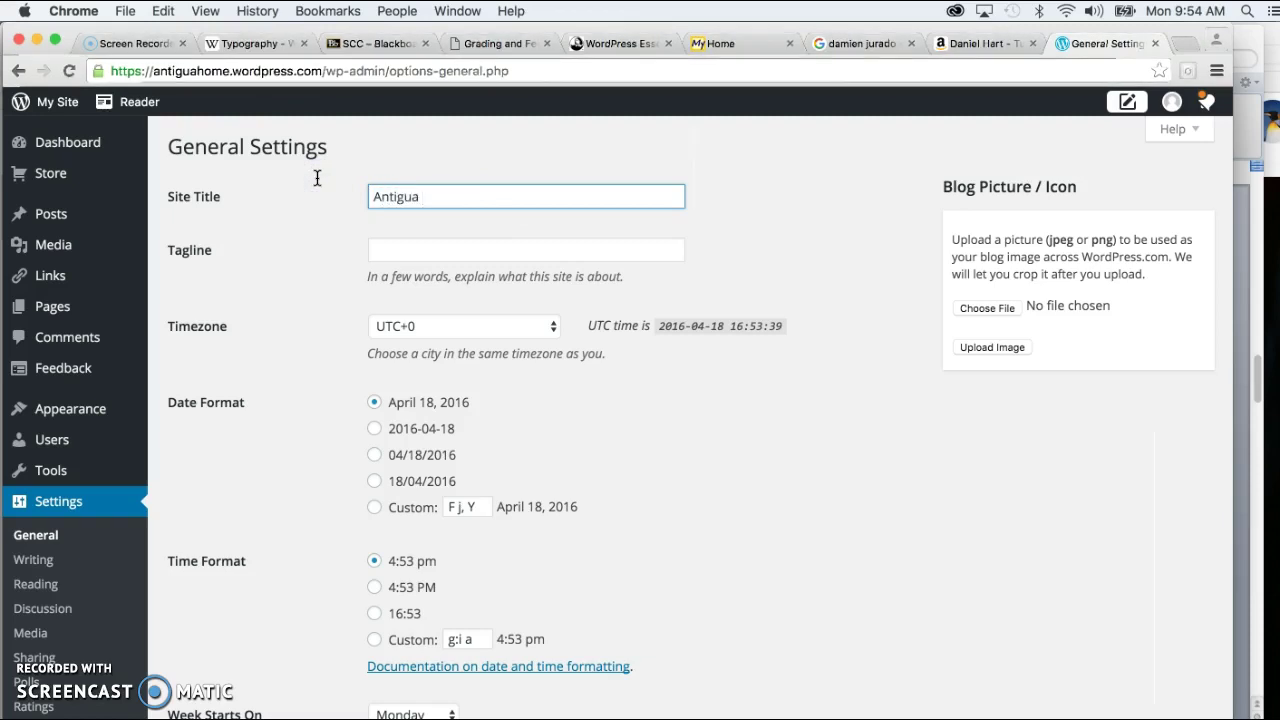
left_click(480, 194)
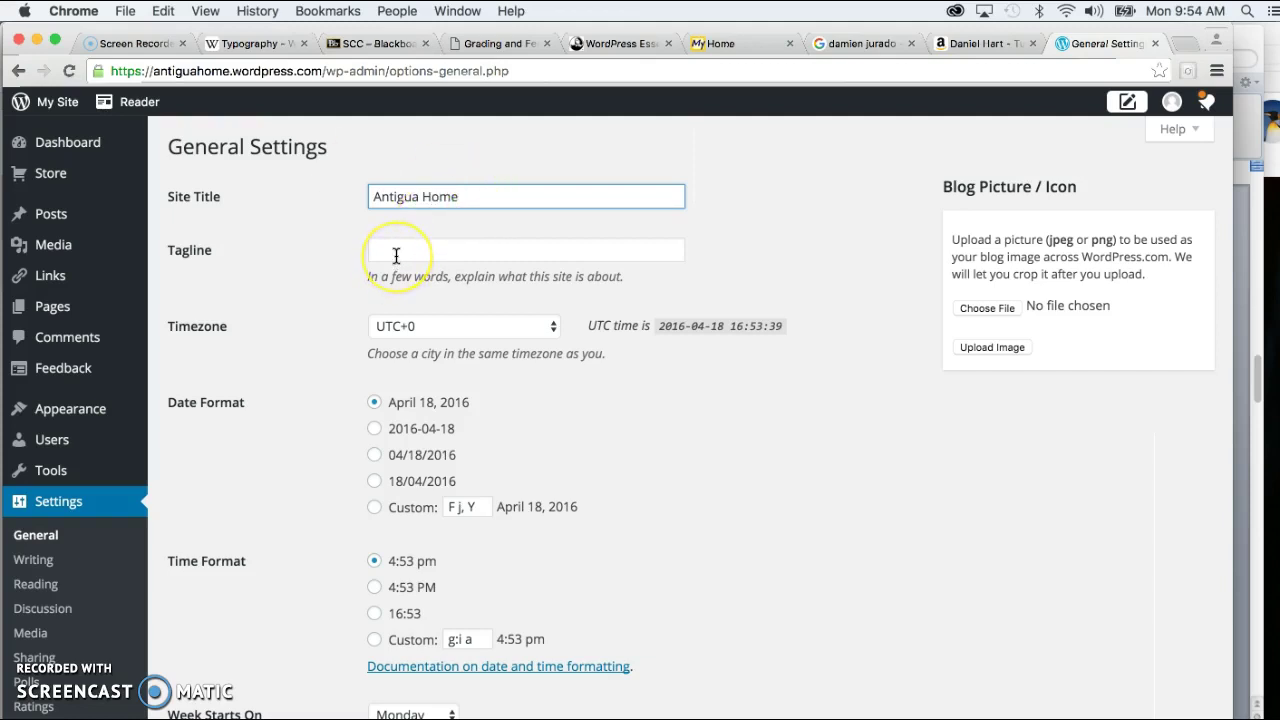
left_click(396, 256)
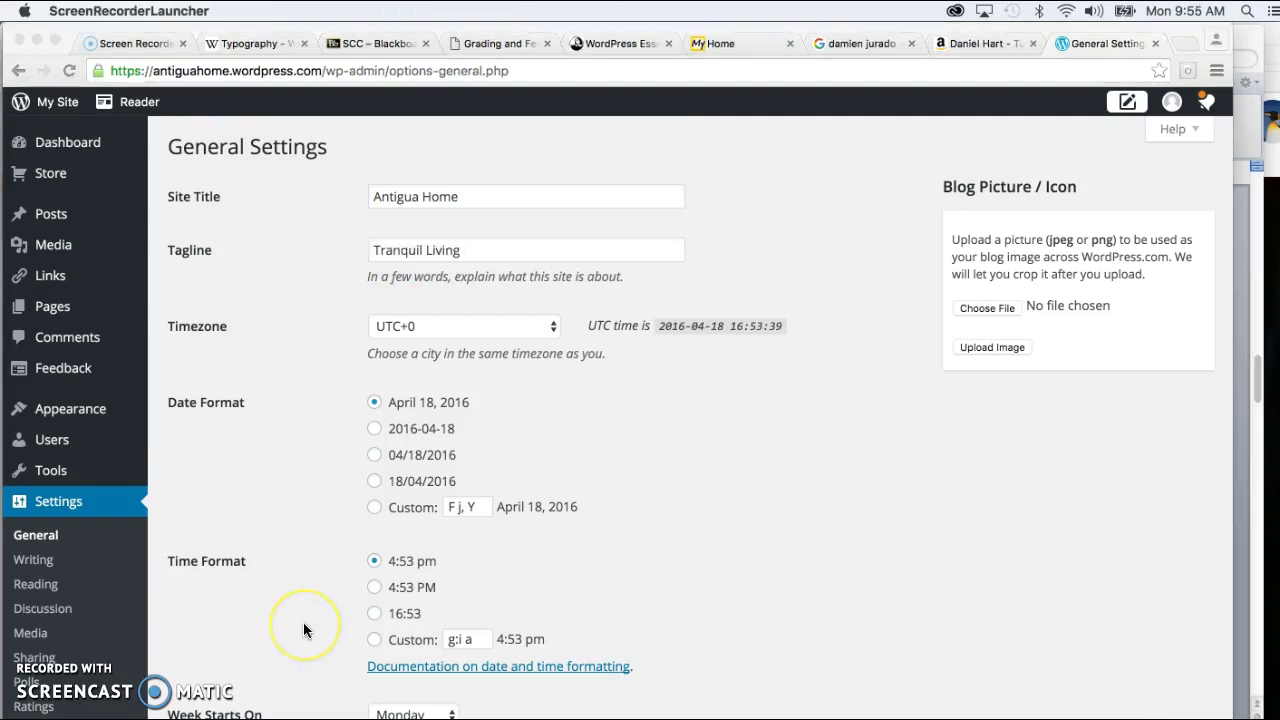
Look over the remaining general settings and save the changes to the site title and tagline.
scroll(303, 622, "down", 3)
scroll(305, 630, "down", 2)
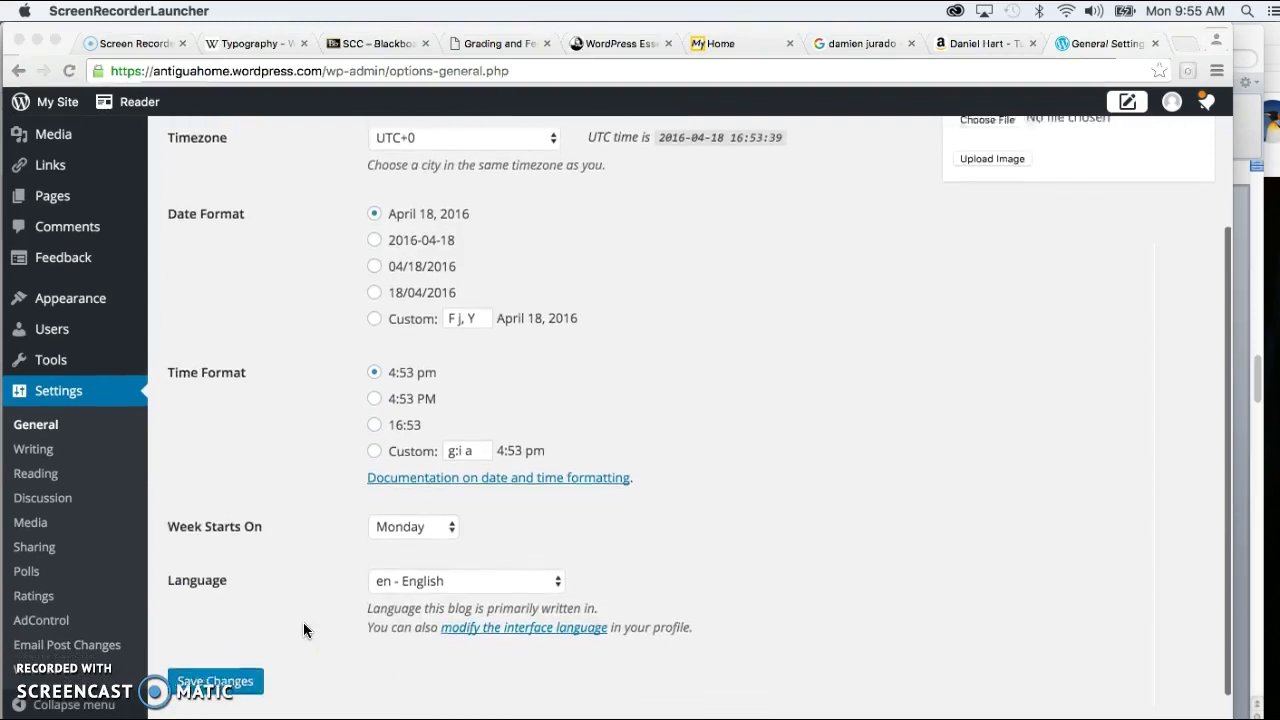
scroll(305, 630, "up", 1)
scroll(303, 630, "up", 2)
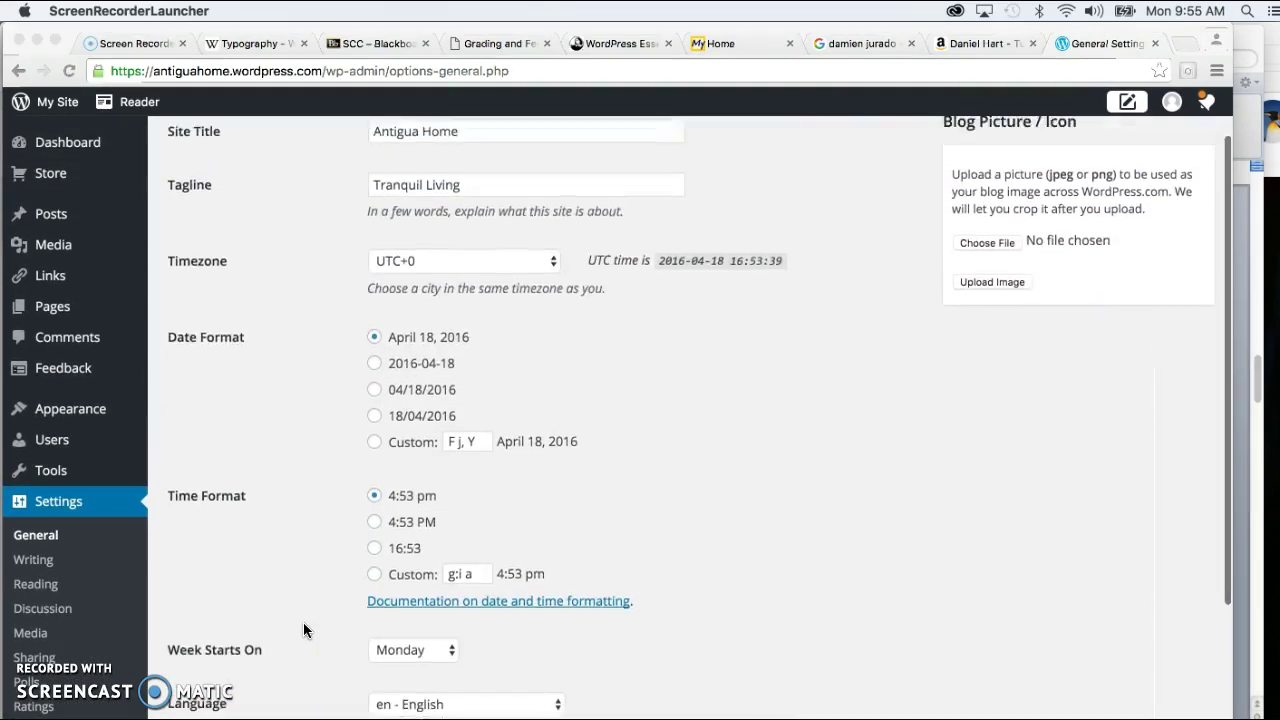
scroll(305, 628, "down", 2)
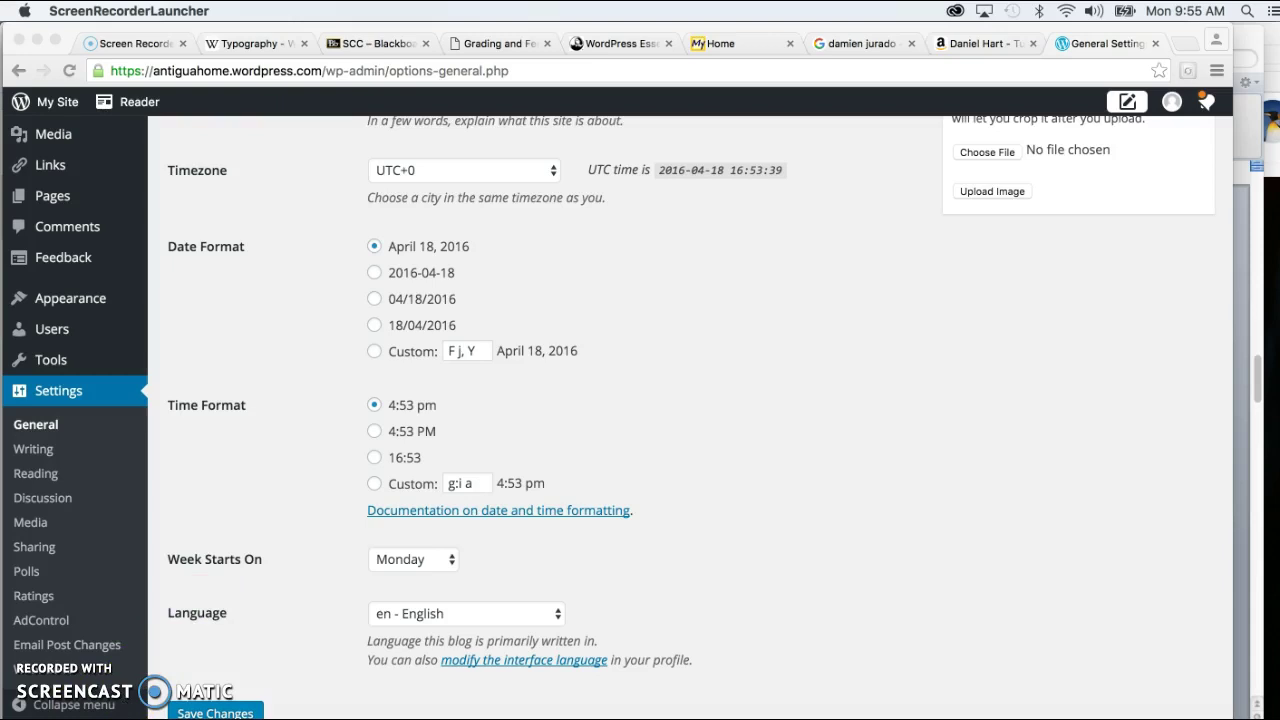
scroll(335, 563, "up", 3)
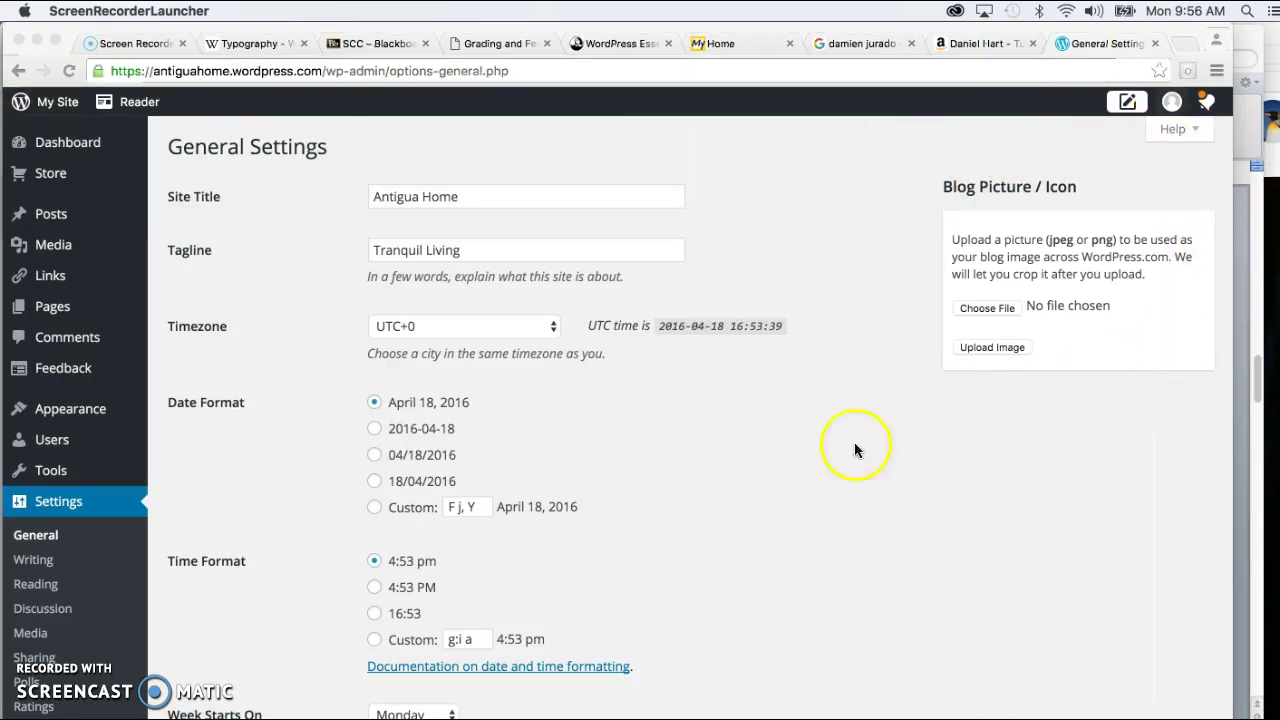
scroll(575, 512, "down", 1)
scroll(575, 516, "down", 5)
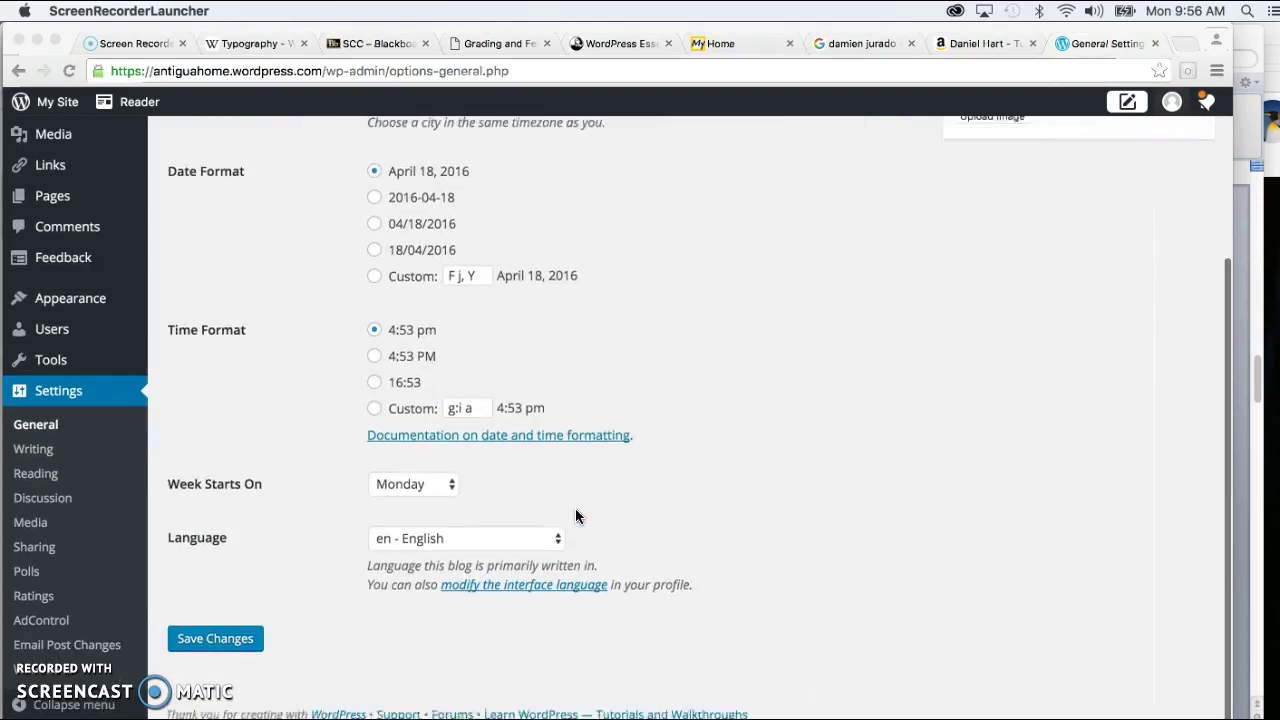
left_click(210, 638)
left_click(226, 647)
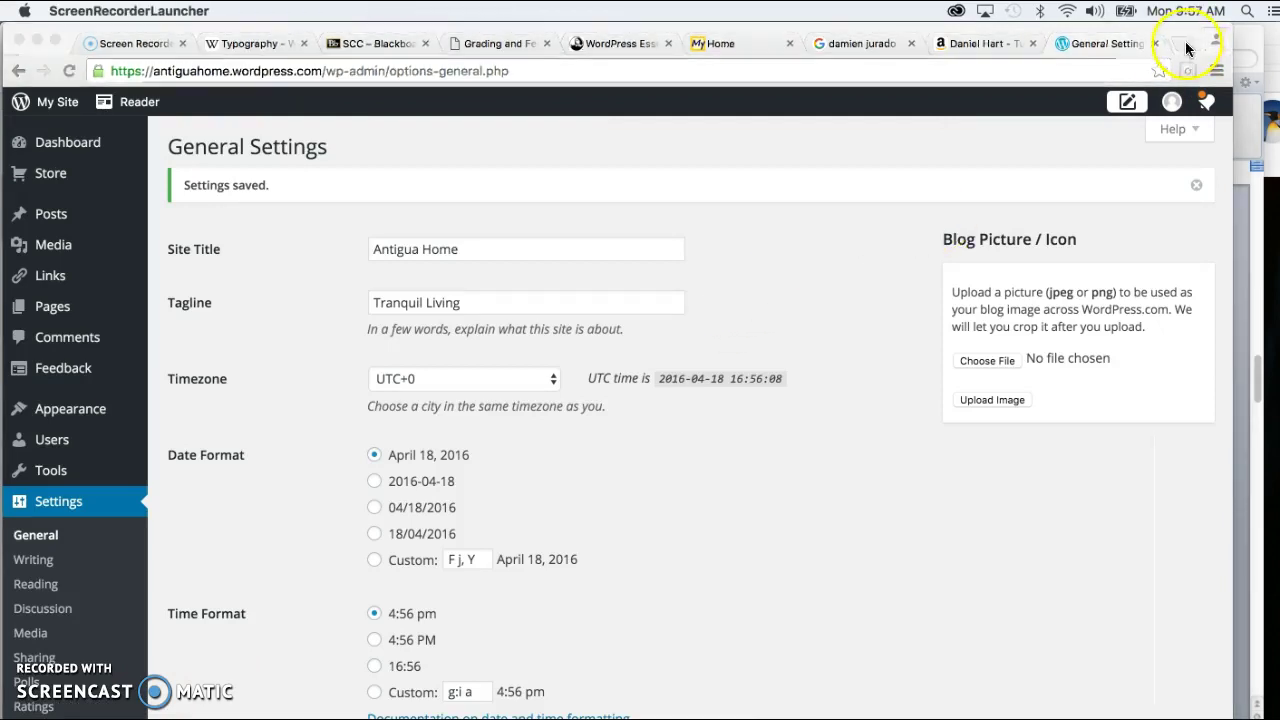
Open antiguahome.wordpress.com in a new browser tab and check the title, tagline and posts on the front page.
left_click(1186, 44)
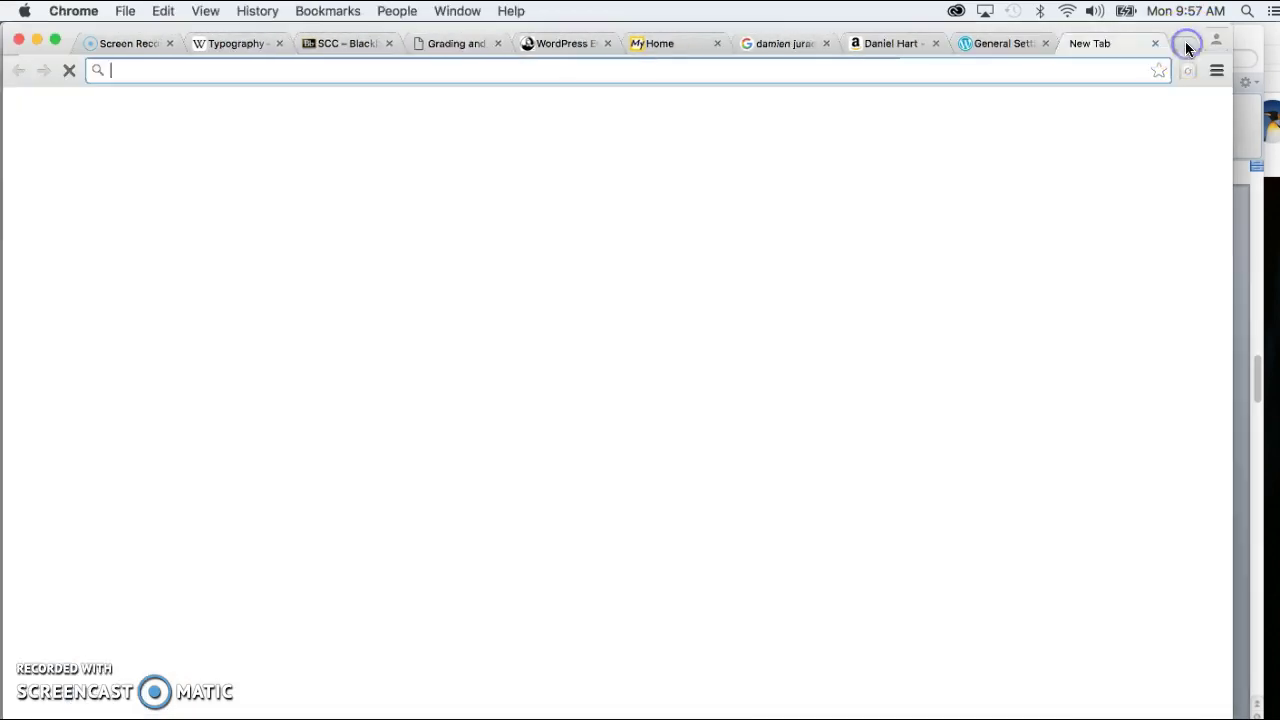
type("antiguahome.wordpress.com")
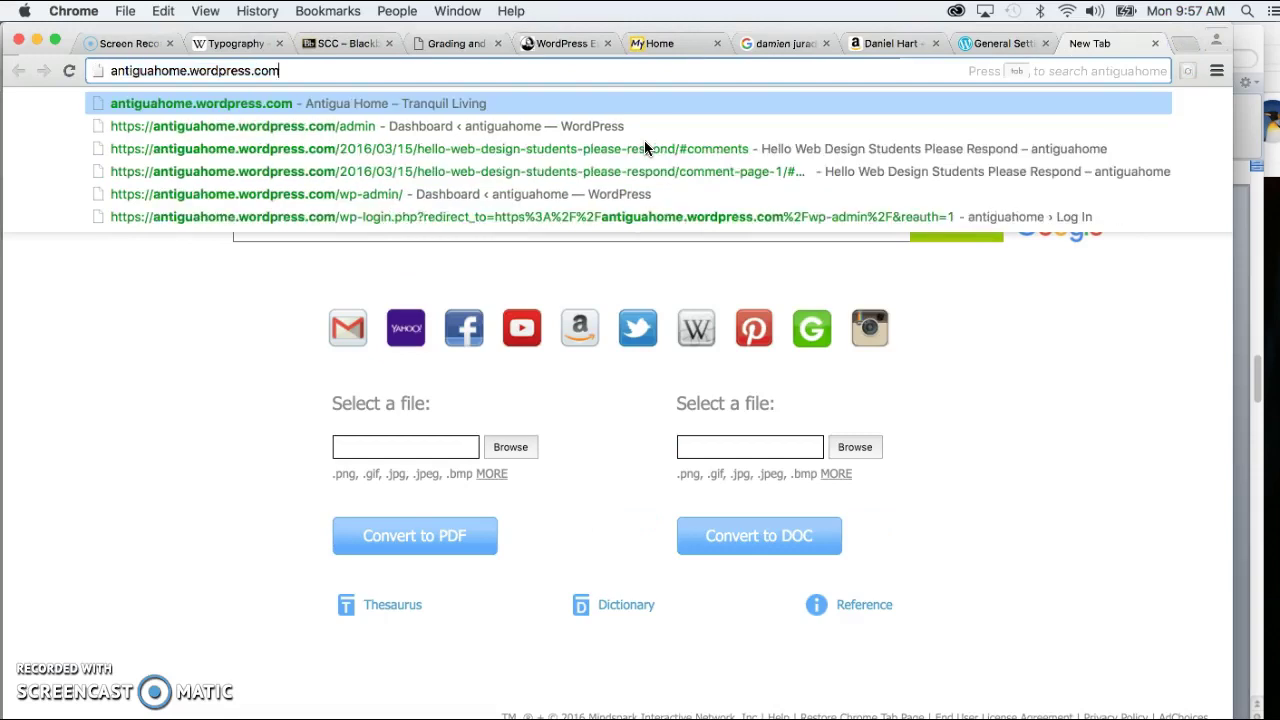
key("Return")
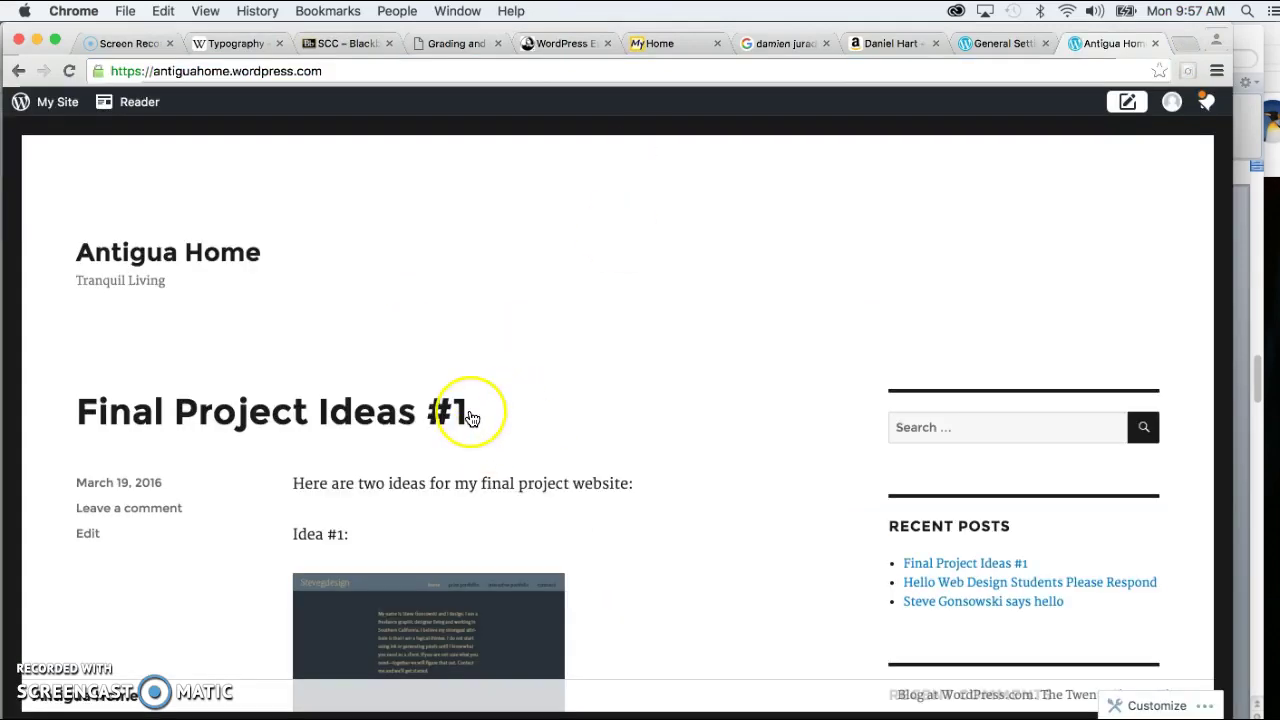
scroll(472, 418, "down", 10)
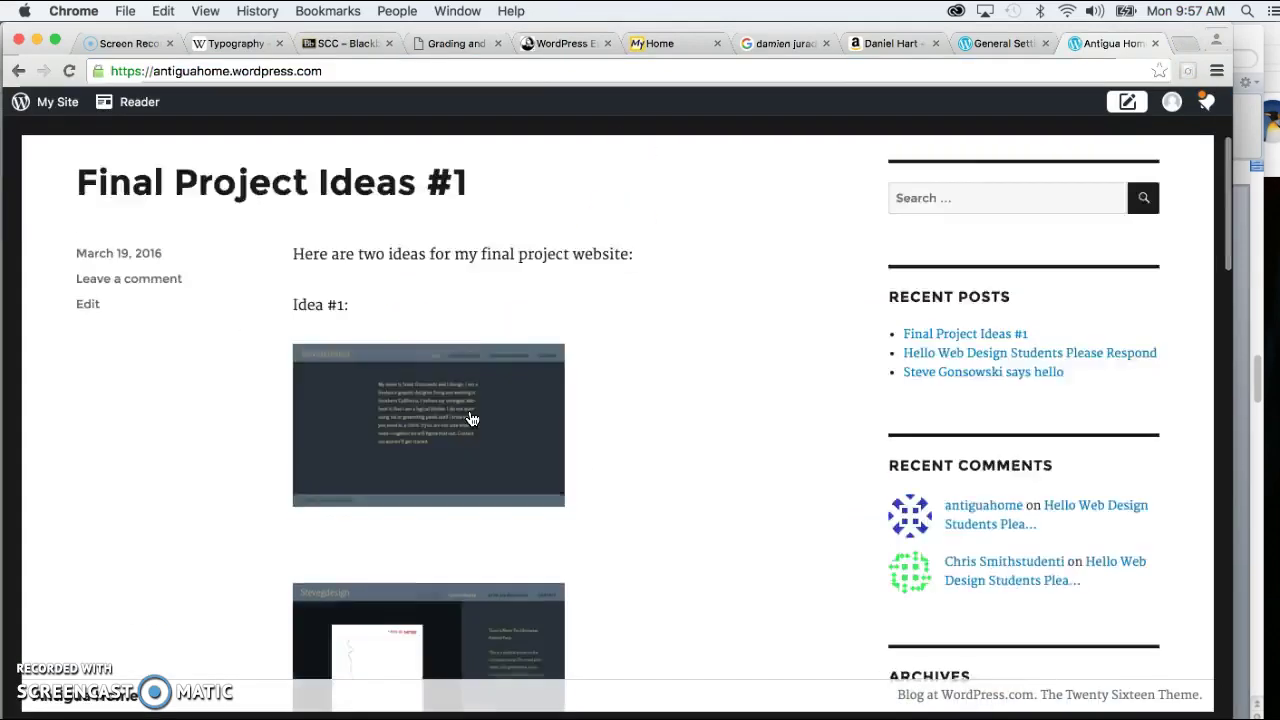
scroll(472, 418, "down", 15)
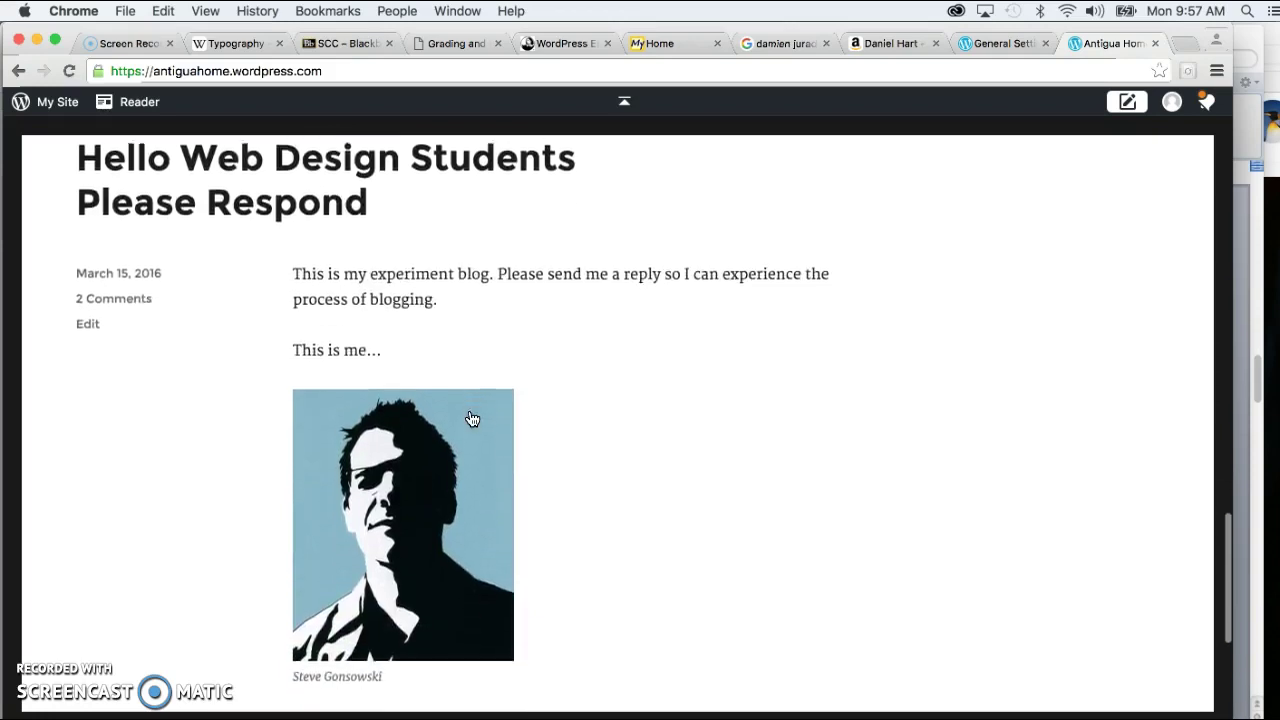
scroll(449, 606, "up", 10)
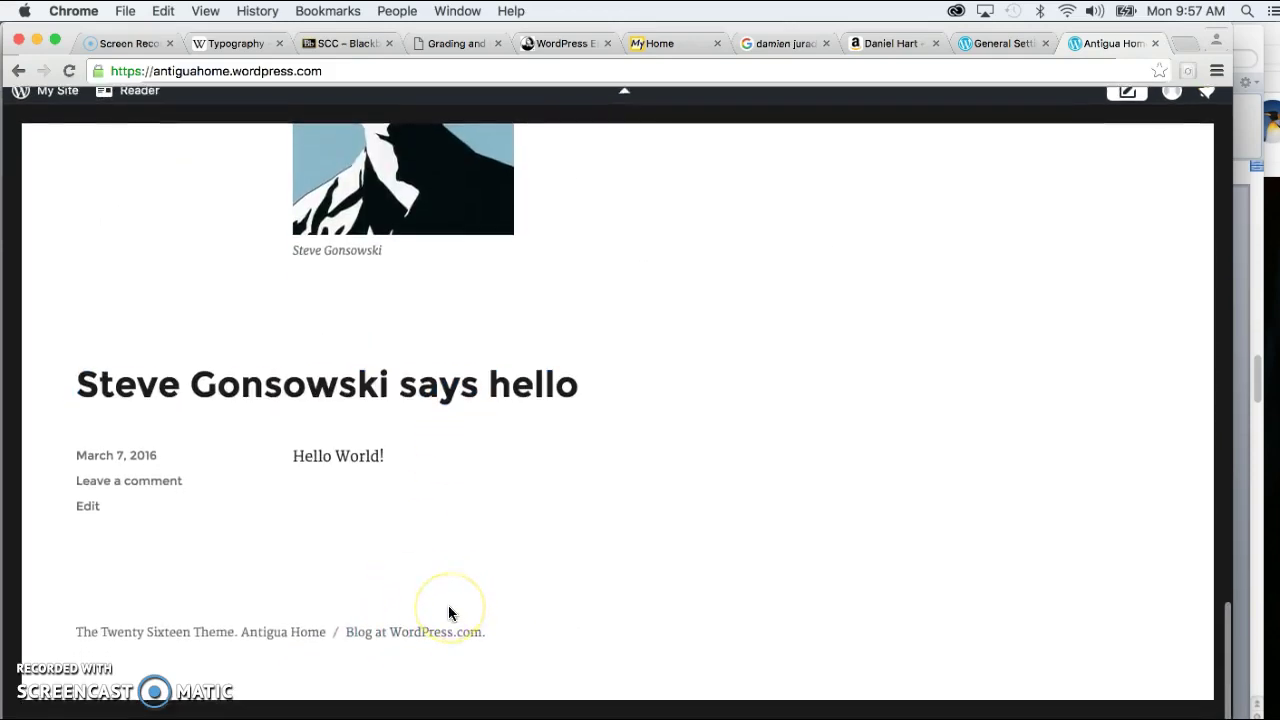
scroll(448, 607, "up", 12)
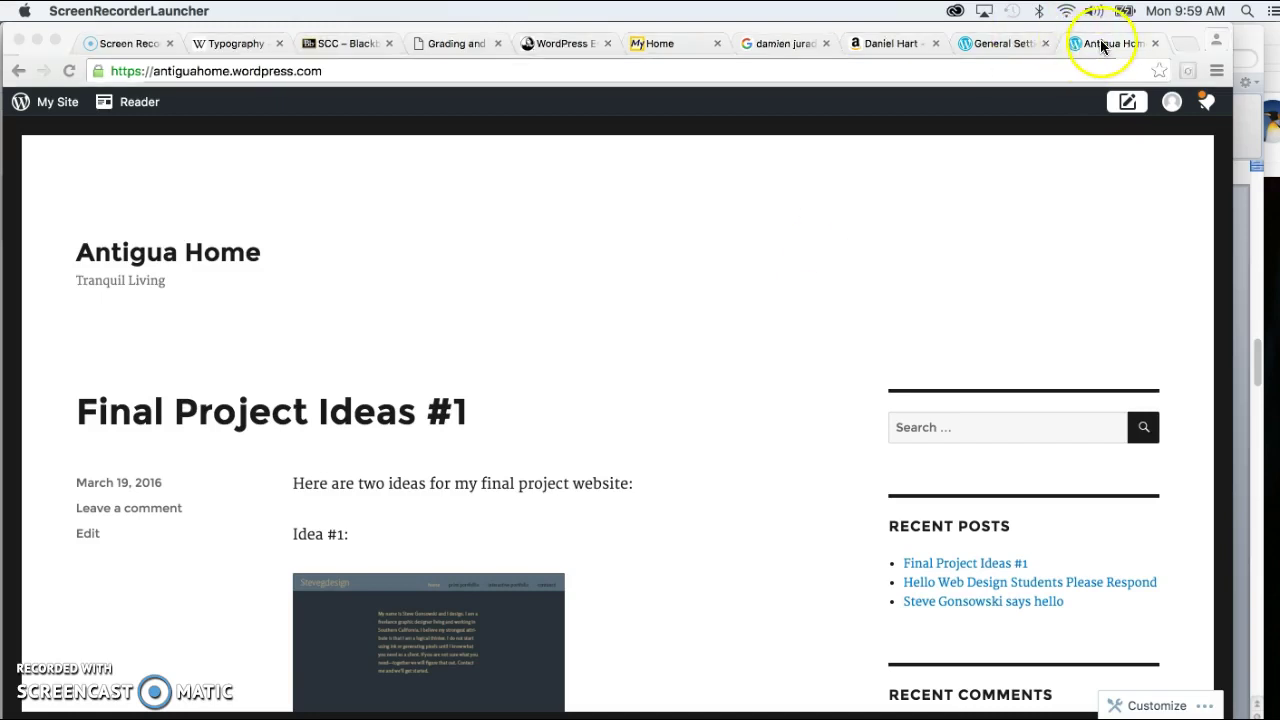
Return to the site's dashboard and open the list of all pages.
left_click(1005, 44)
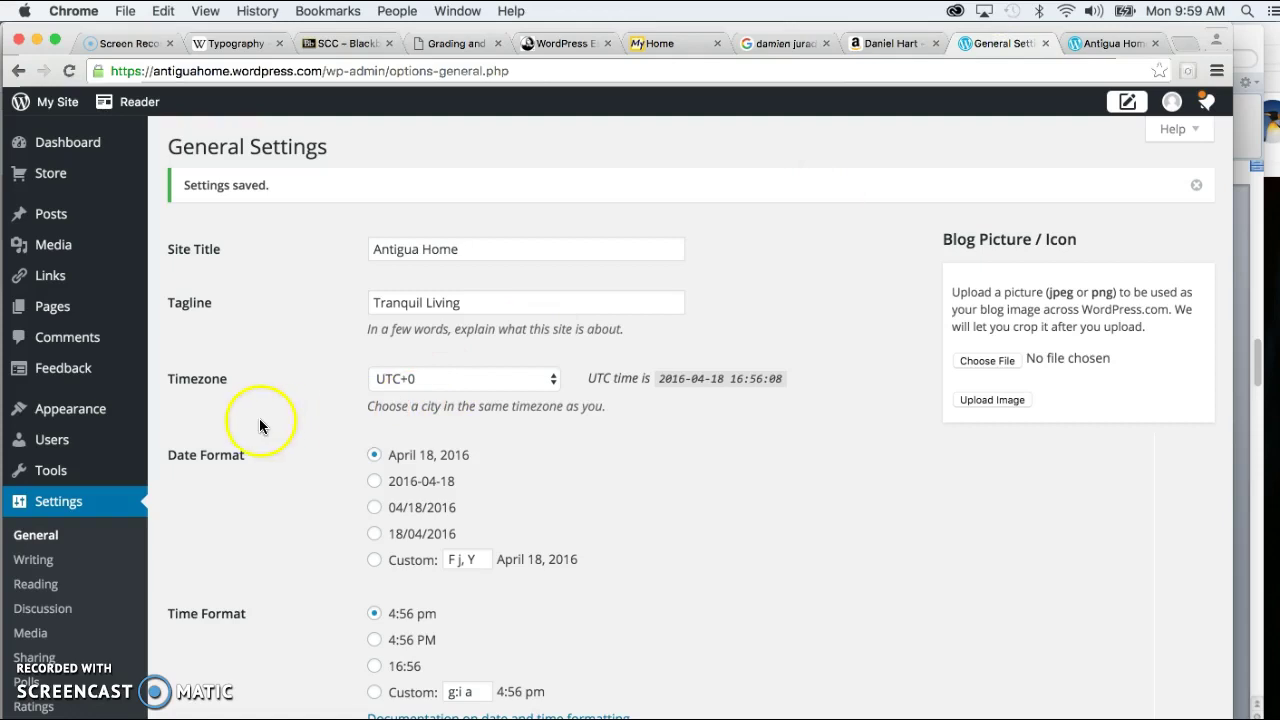
scroll(265, 418, "down", 1)
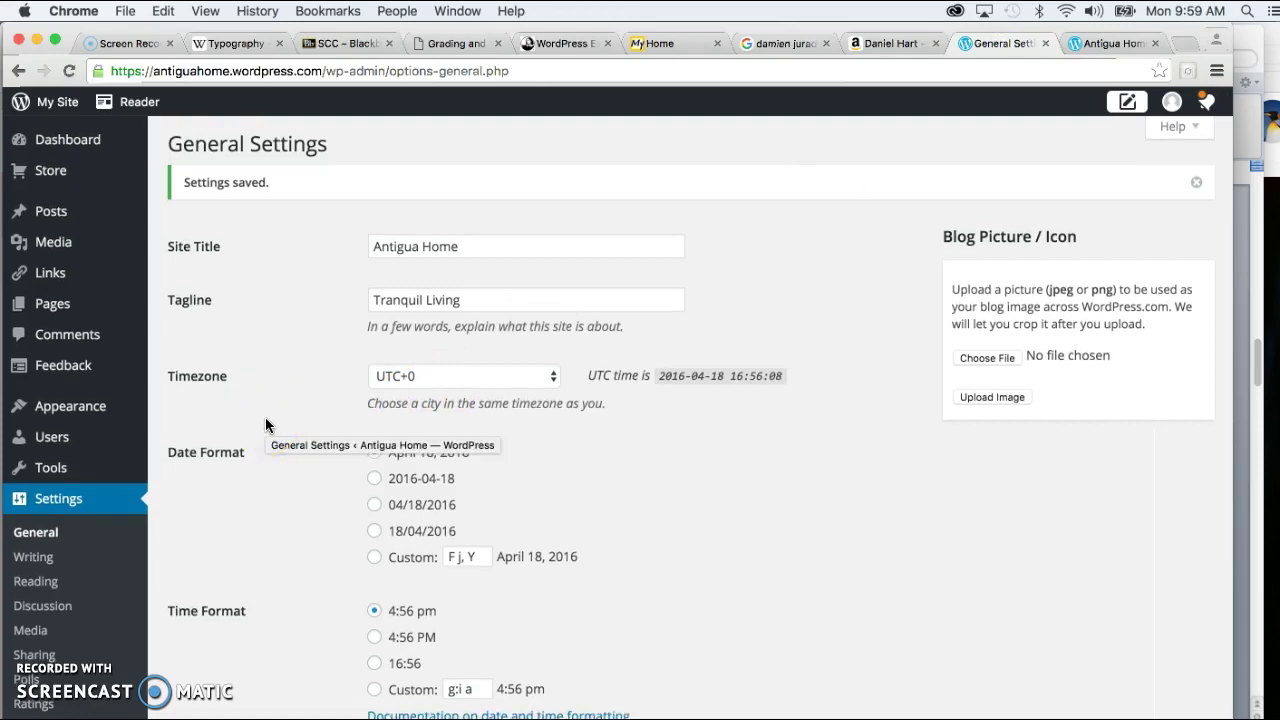
mouse_move(66, 175)
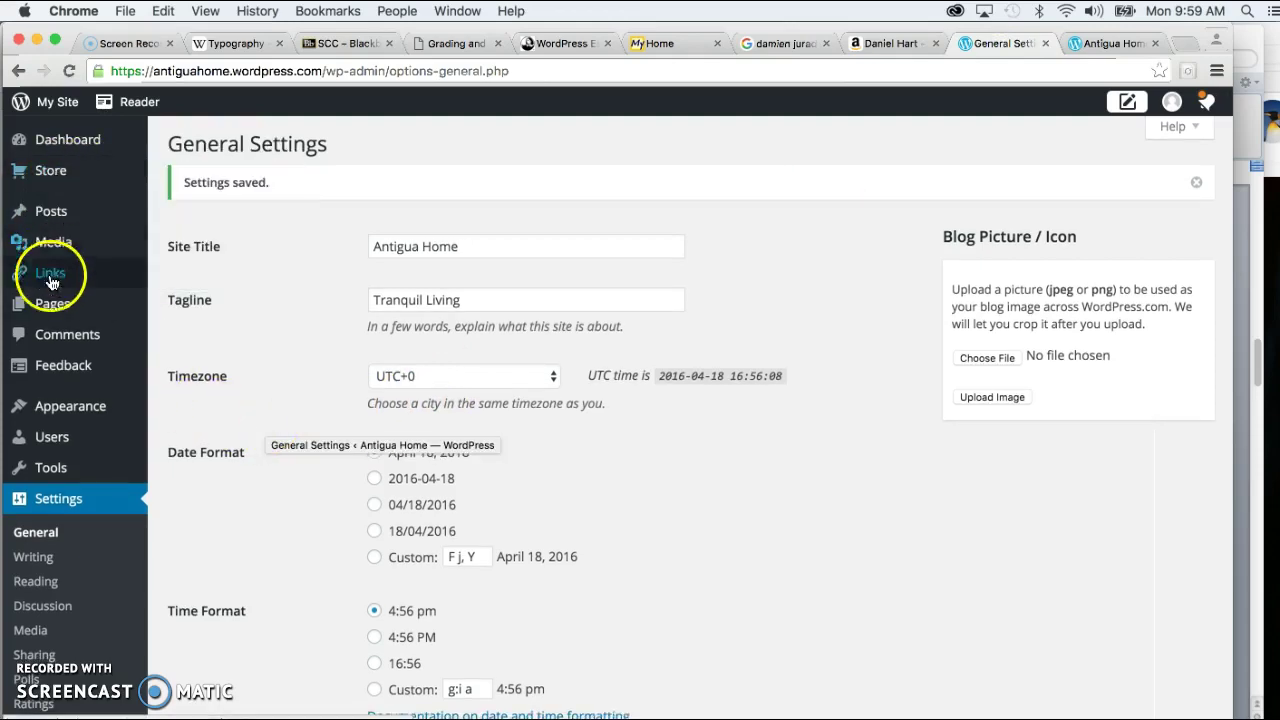
mouse_move(66, 306)
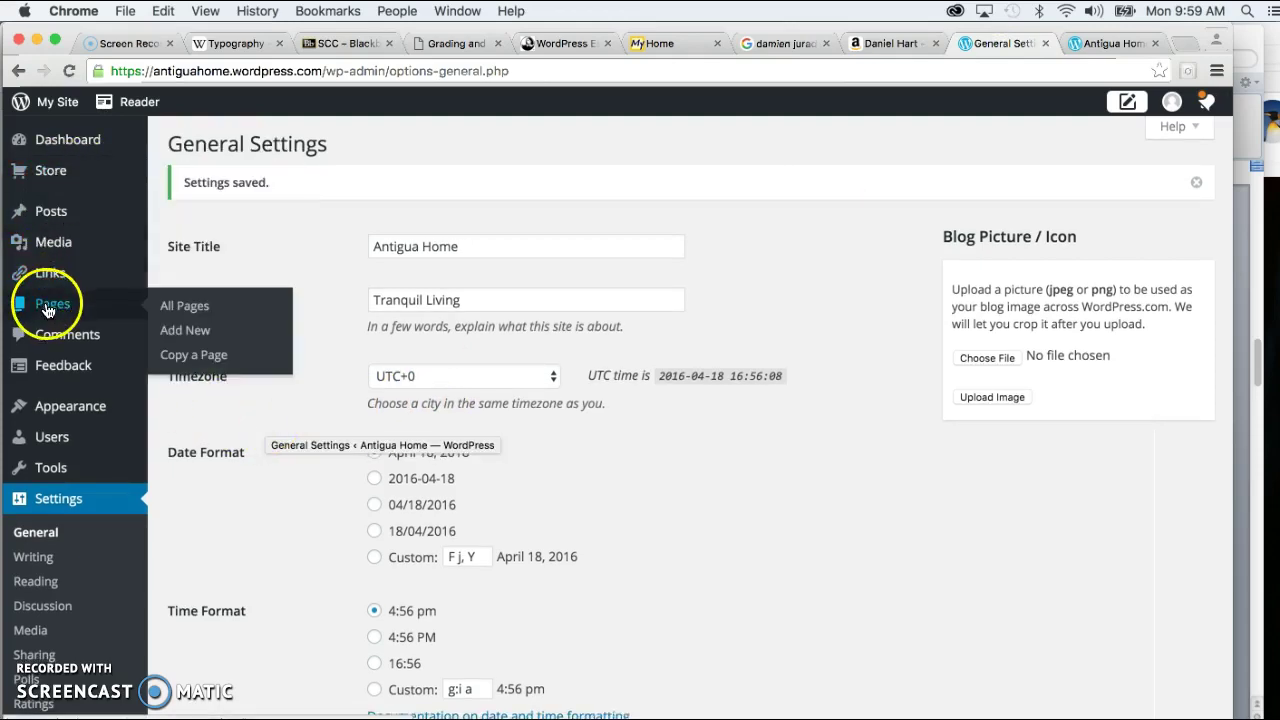
left_click(210, 313)
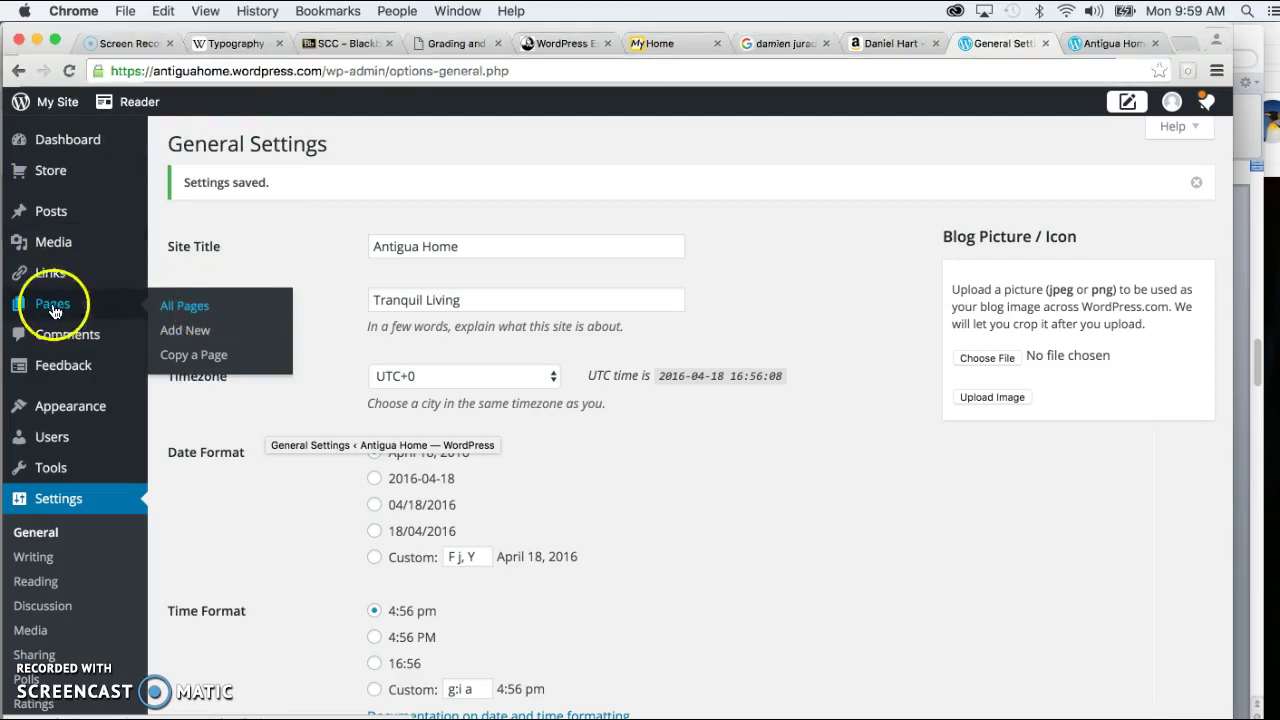
mouse_move(55, 220)
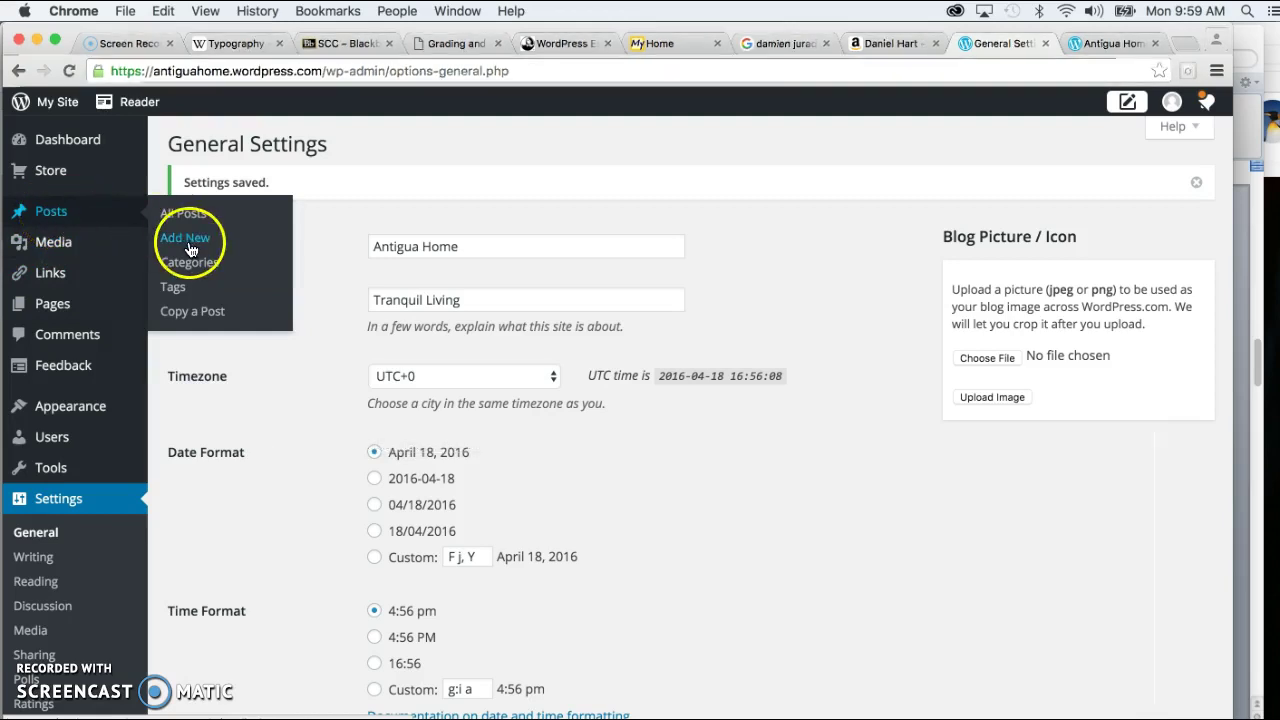
mouse_move(78, 302)
left_click(180, 306)
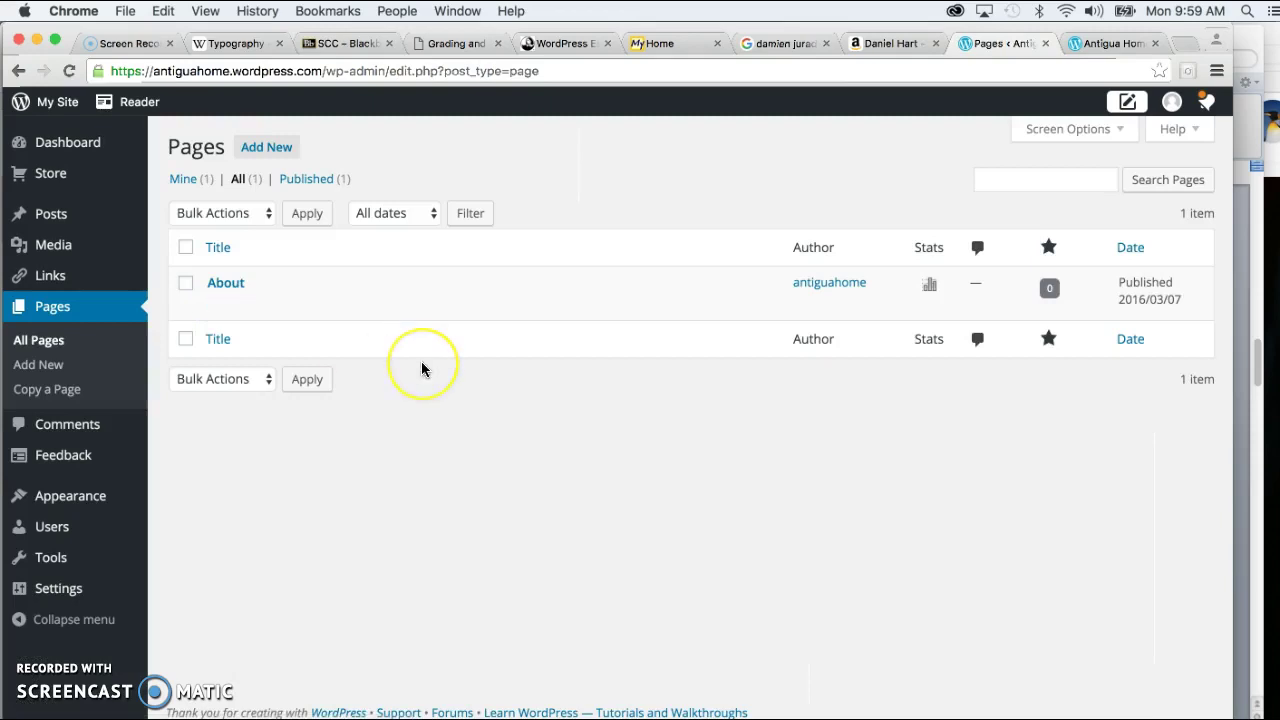
Reopen the list of all pages and move the existing About page to the trash.
key("super+r")
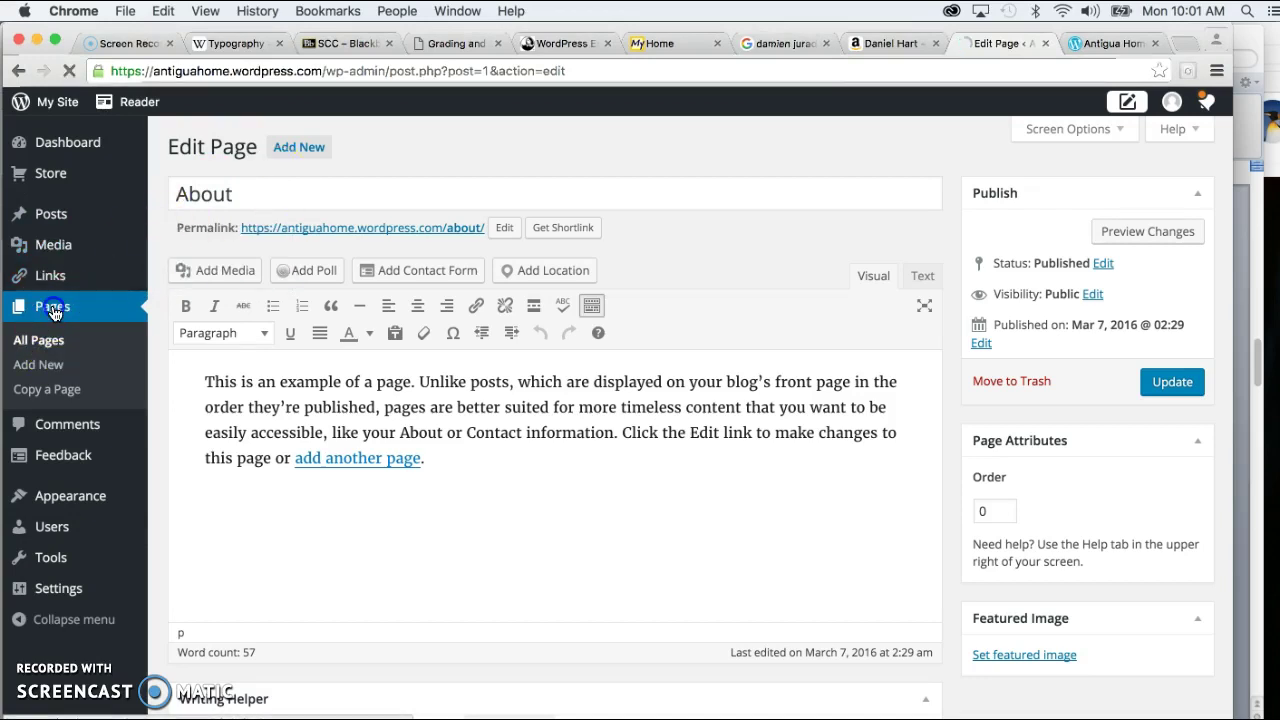
left_click(81, 310)
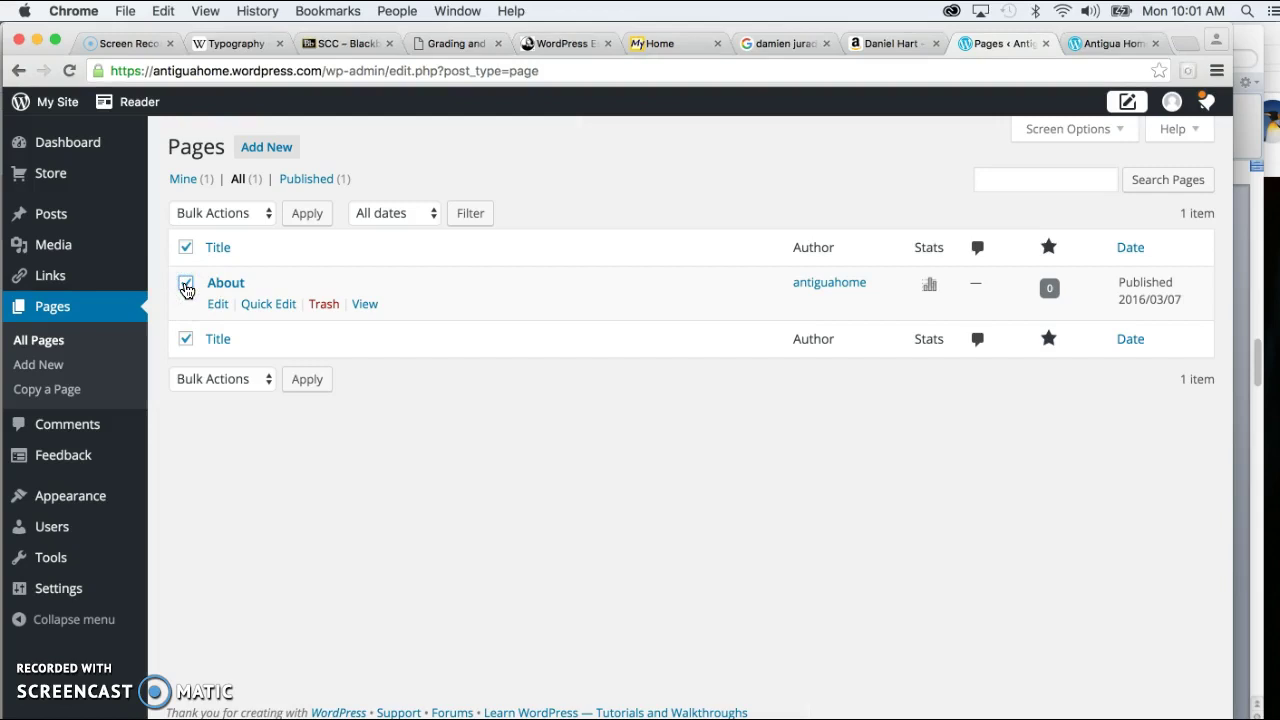
left_click(268, 213)
left_click(232, 246)
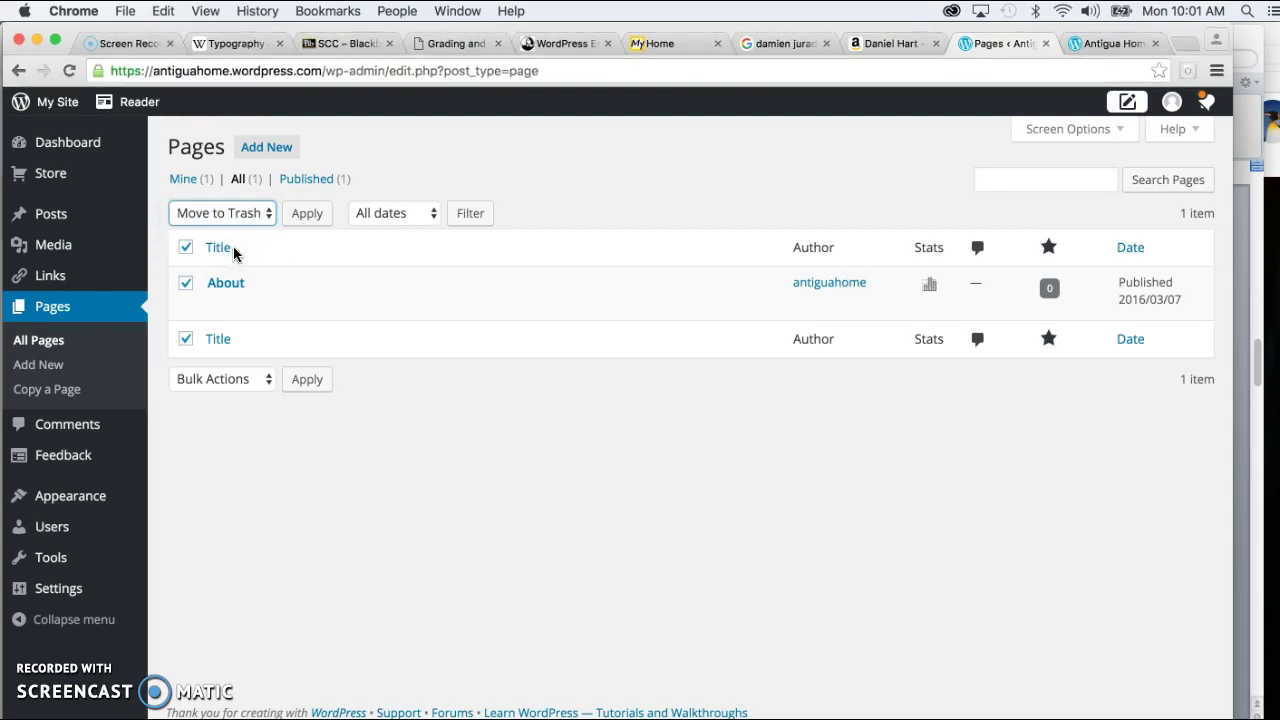
left_click(308, 215)
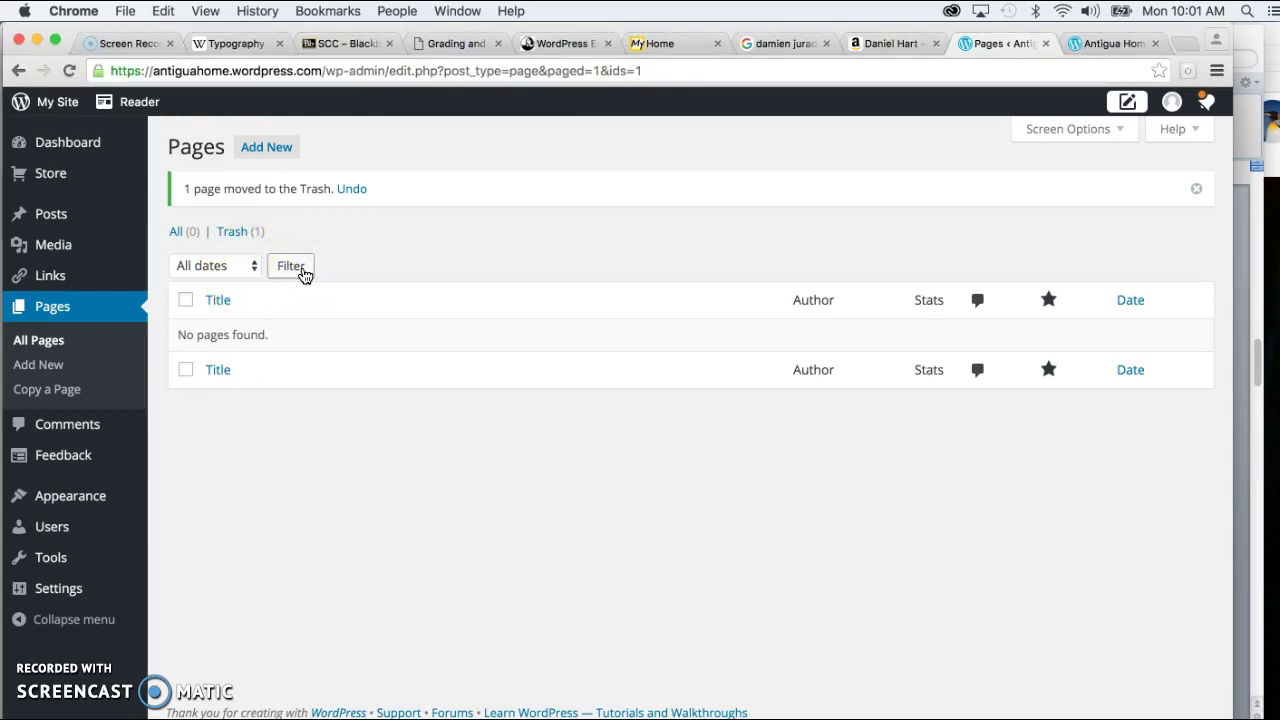
Add a new page titled "About" with a "Welcome to Antigua Home" line and a paragraph describing the site's purpose of assisting people living on Antigua.
left_click(267, 149)
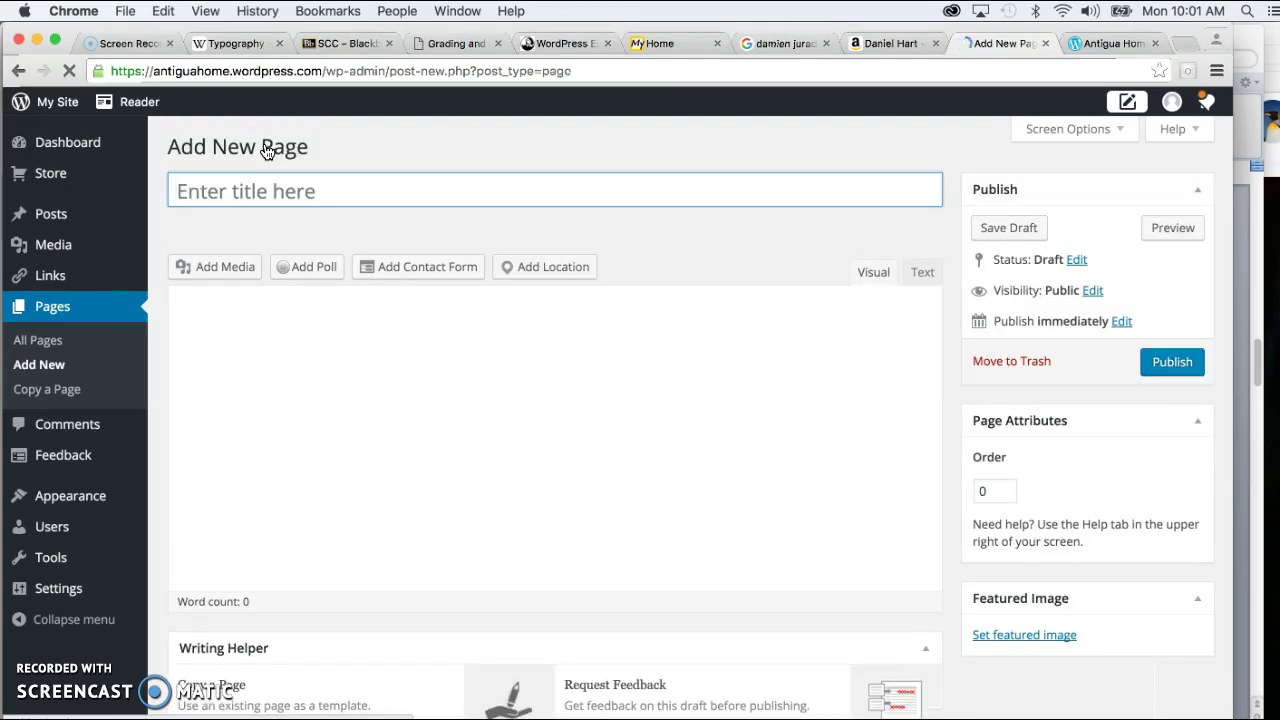
left_click(218, 190)
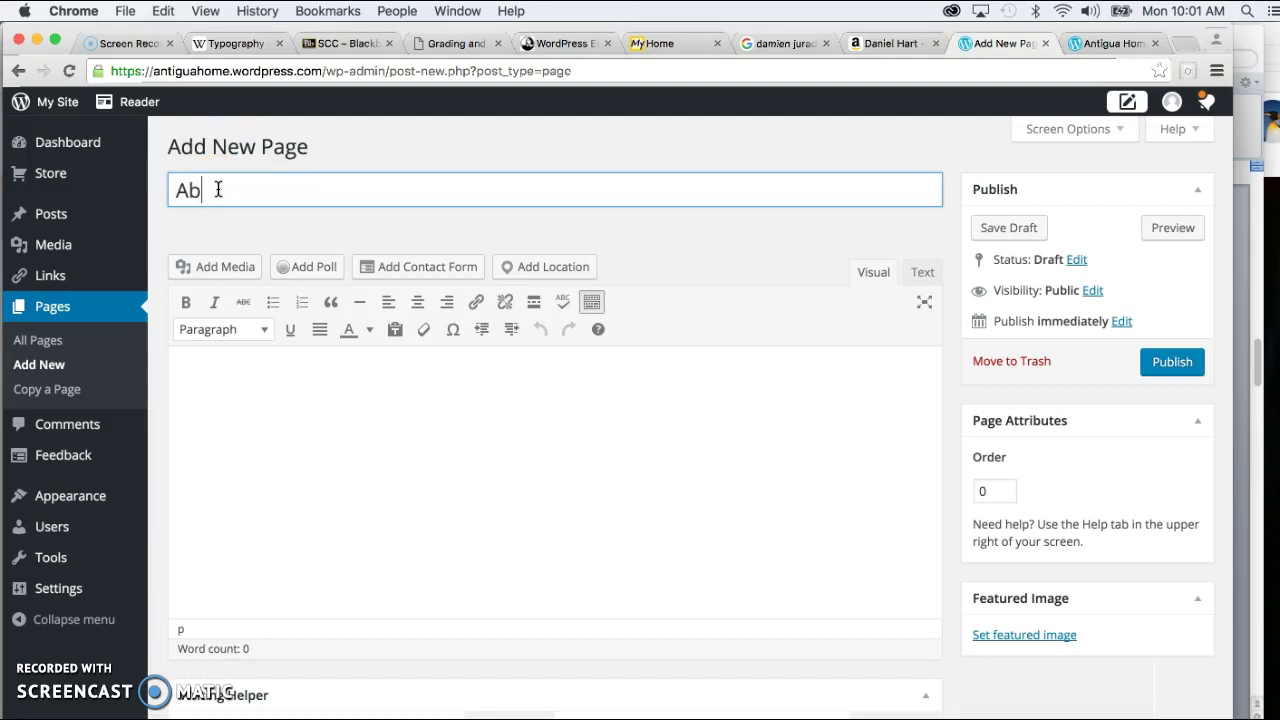
left_click(217, 380)
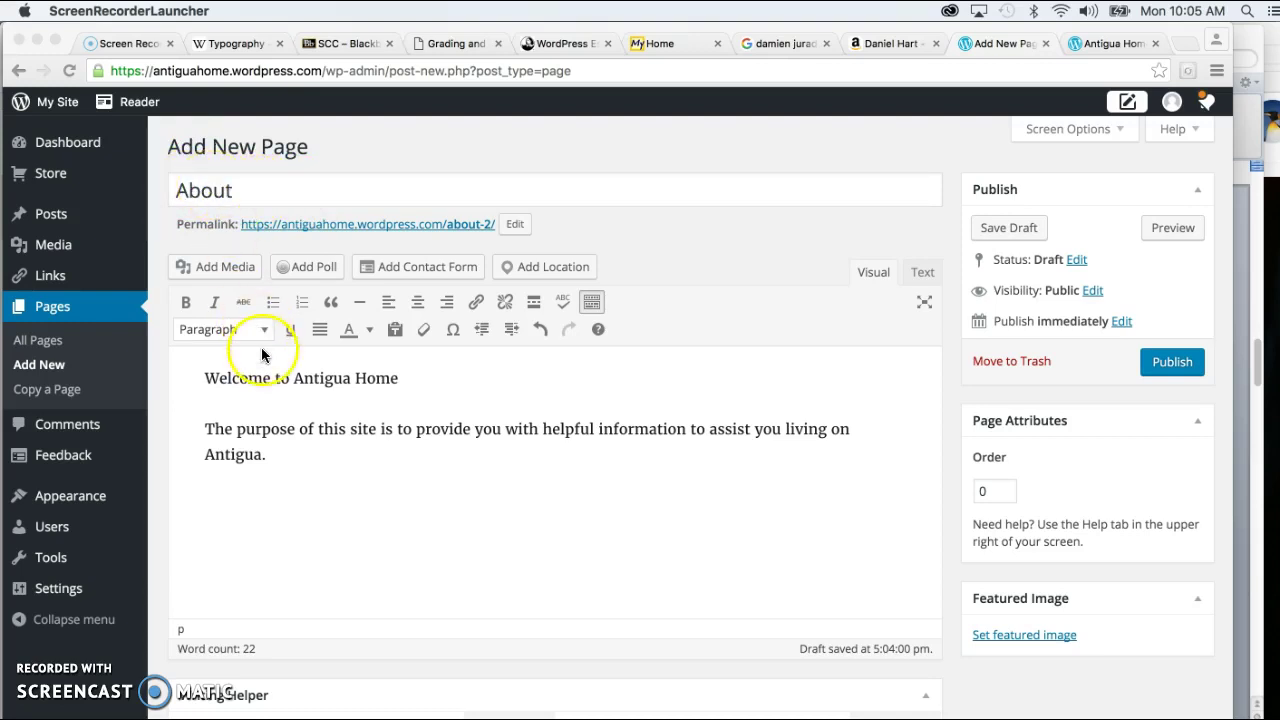
Format the line "Welcome to Antigua Home" as Heading 2.
left_click(207, 380)
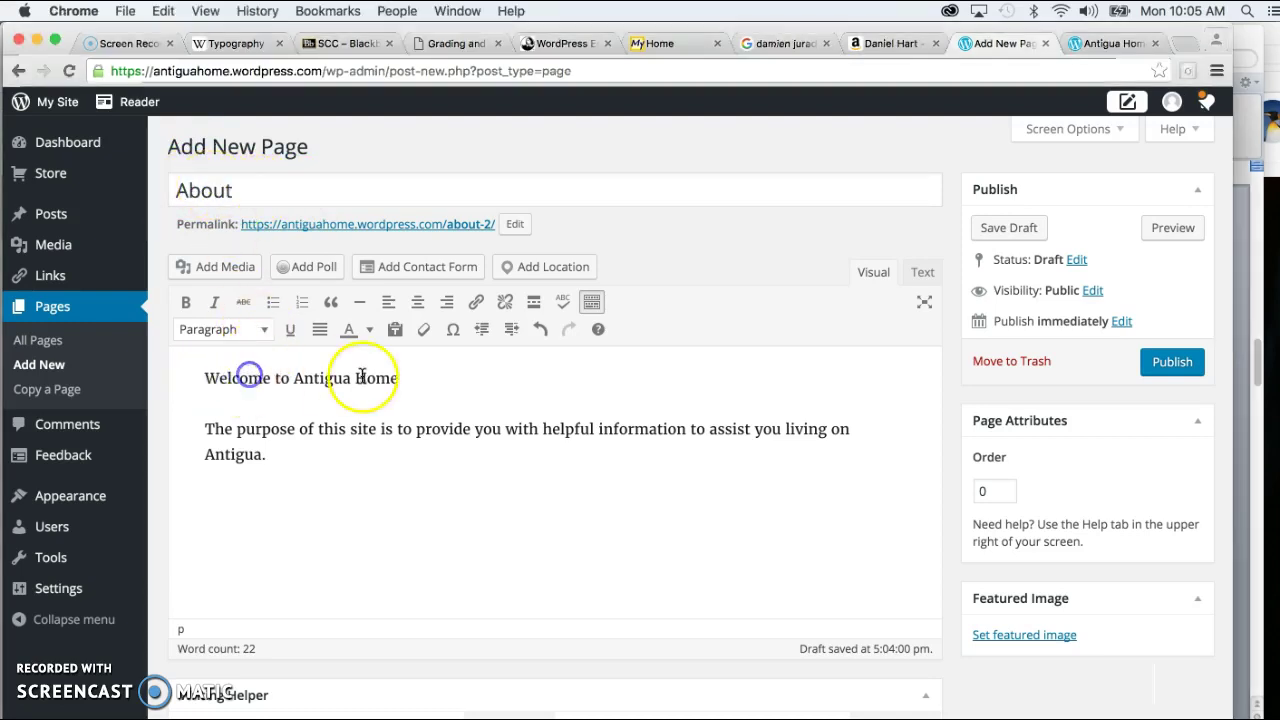
left_click_drag(403, 378, 216, 378)
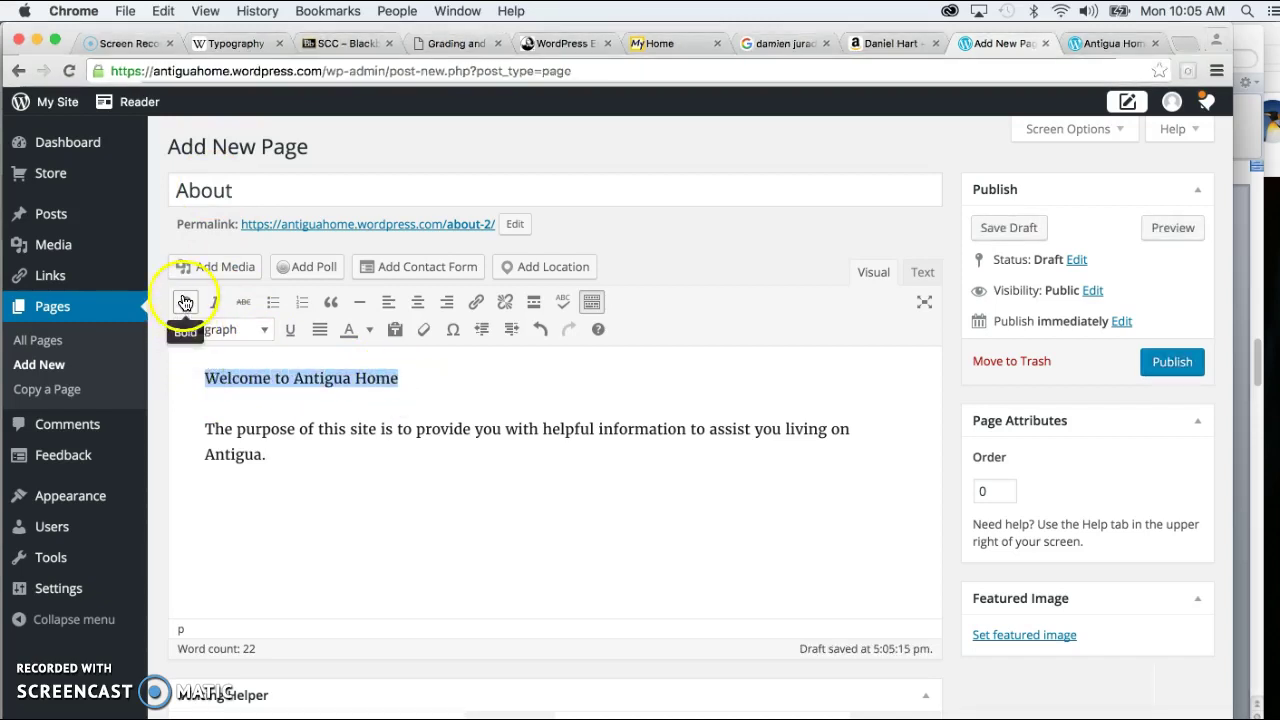
left_click(266, 331)
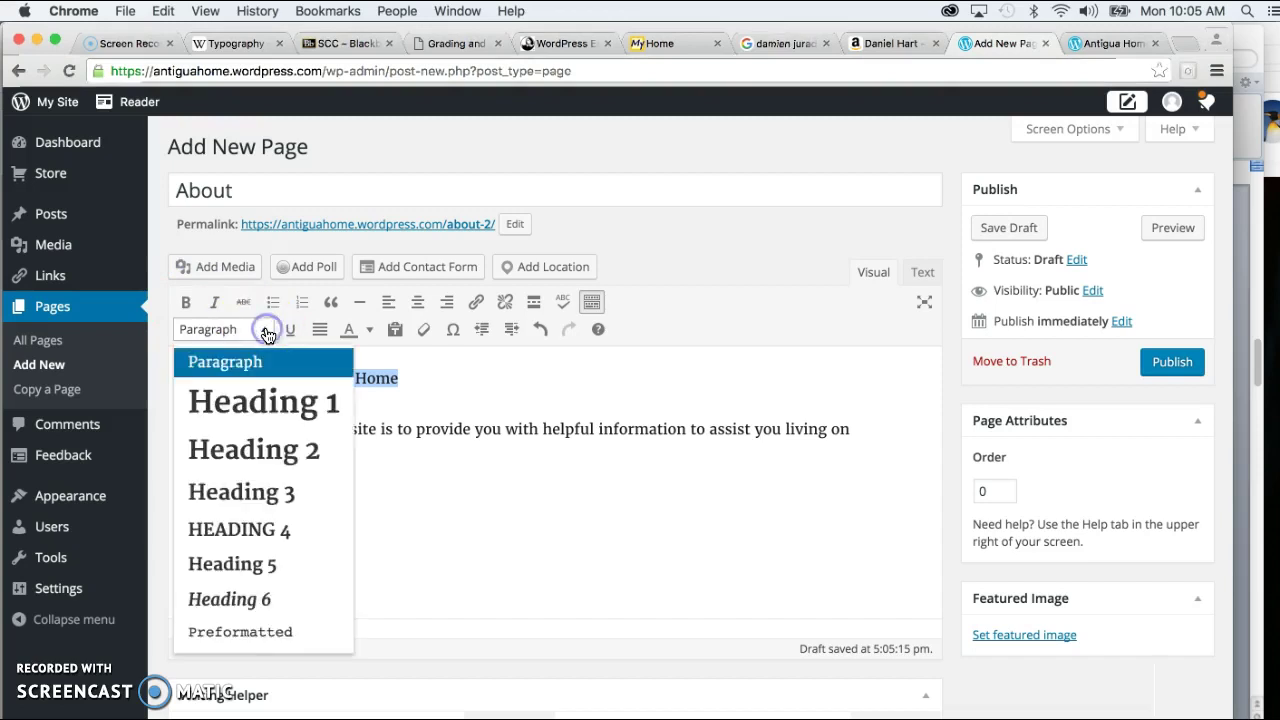
left_click(243, 452)
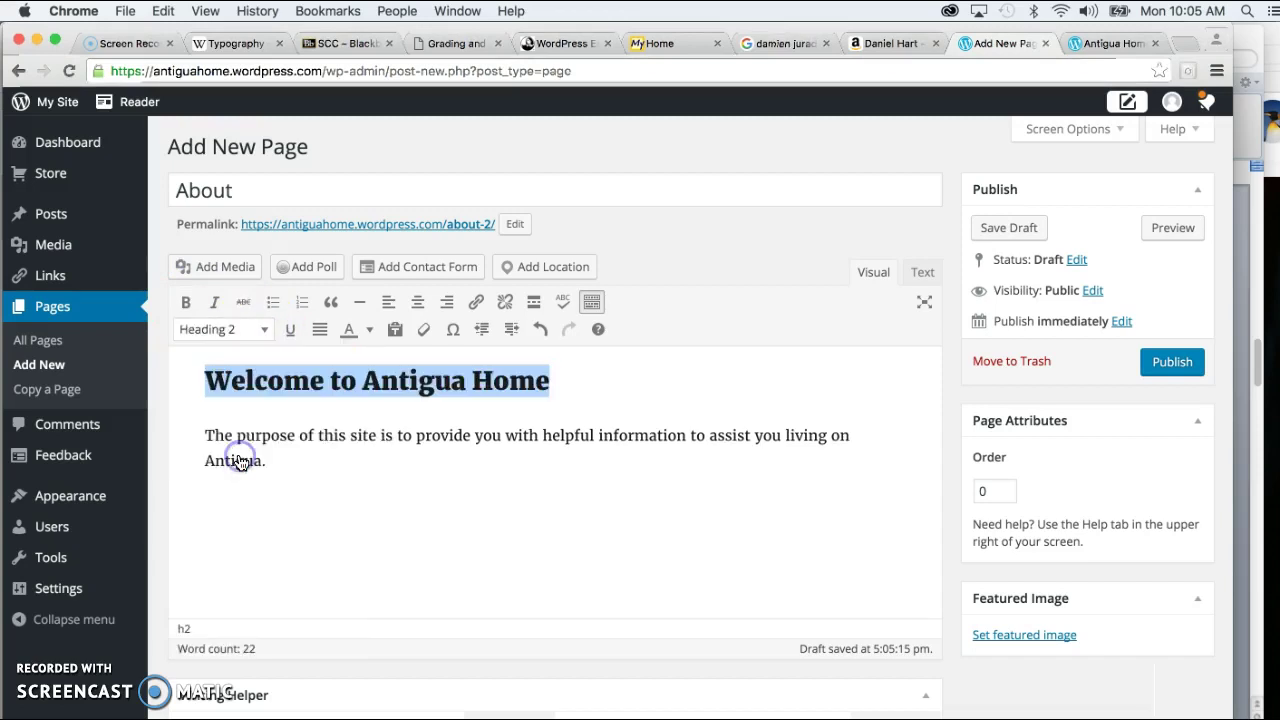
left_click(344, 512)
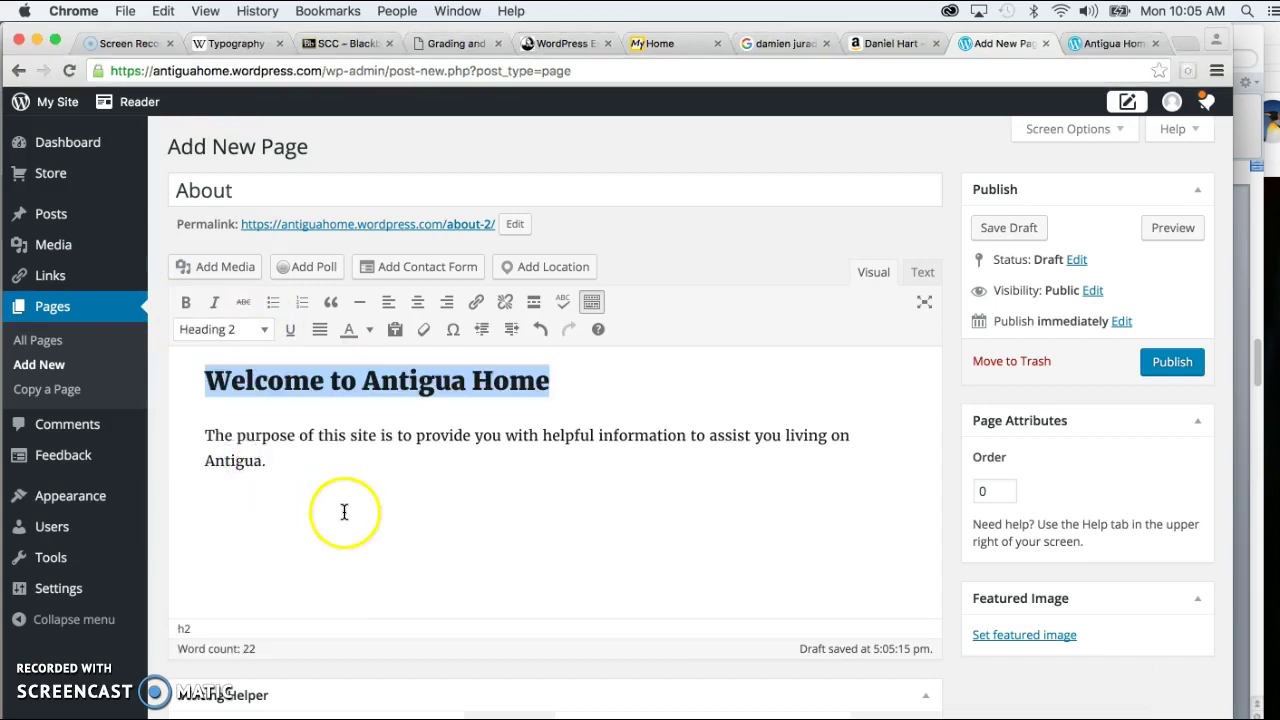
At the end of the paragraph, start inserting pf1a05x.jpg from the media library and give it the caption and alt text "the 12 bar".
left_click(270, 463)
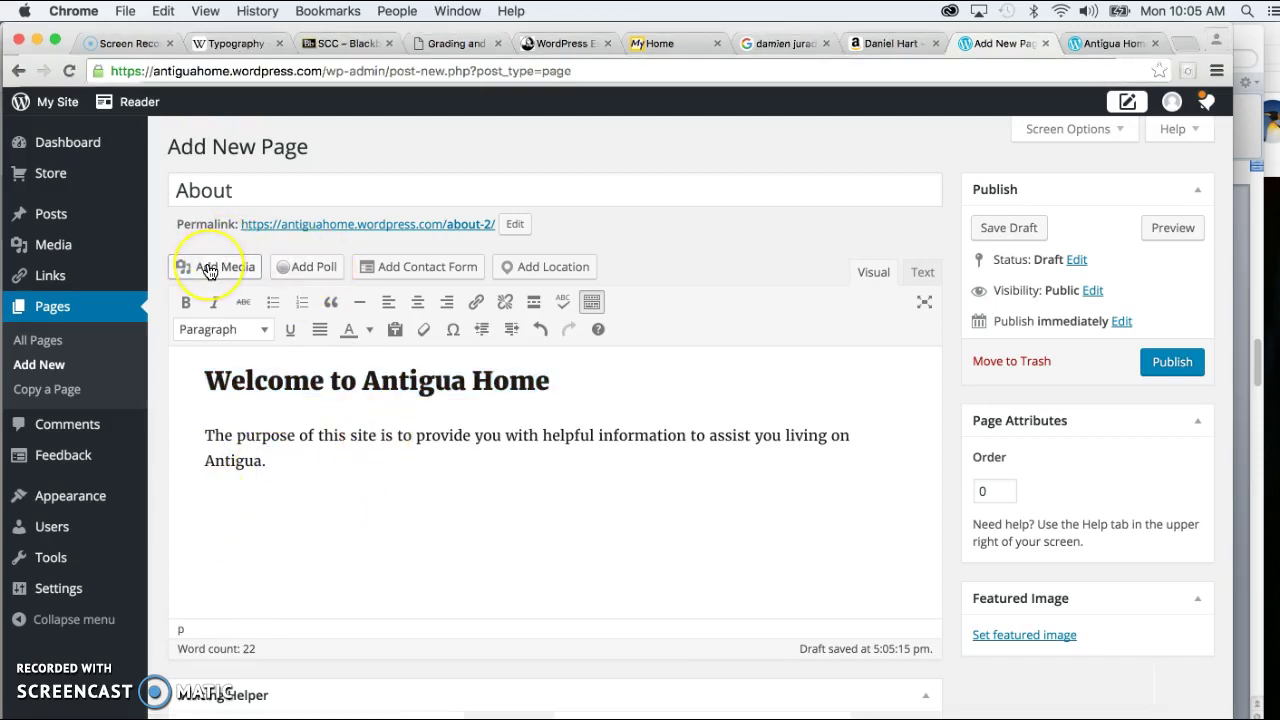
left_click(209, 272)
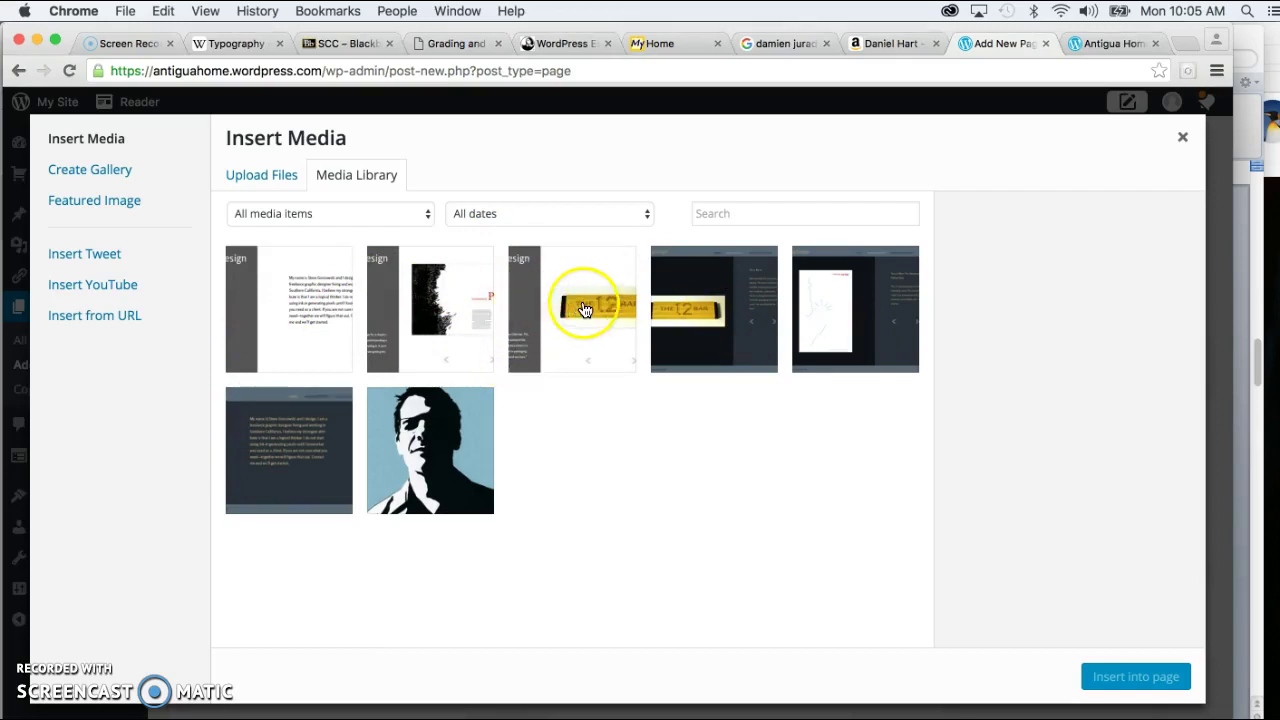
left_click(715, 297)
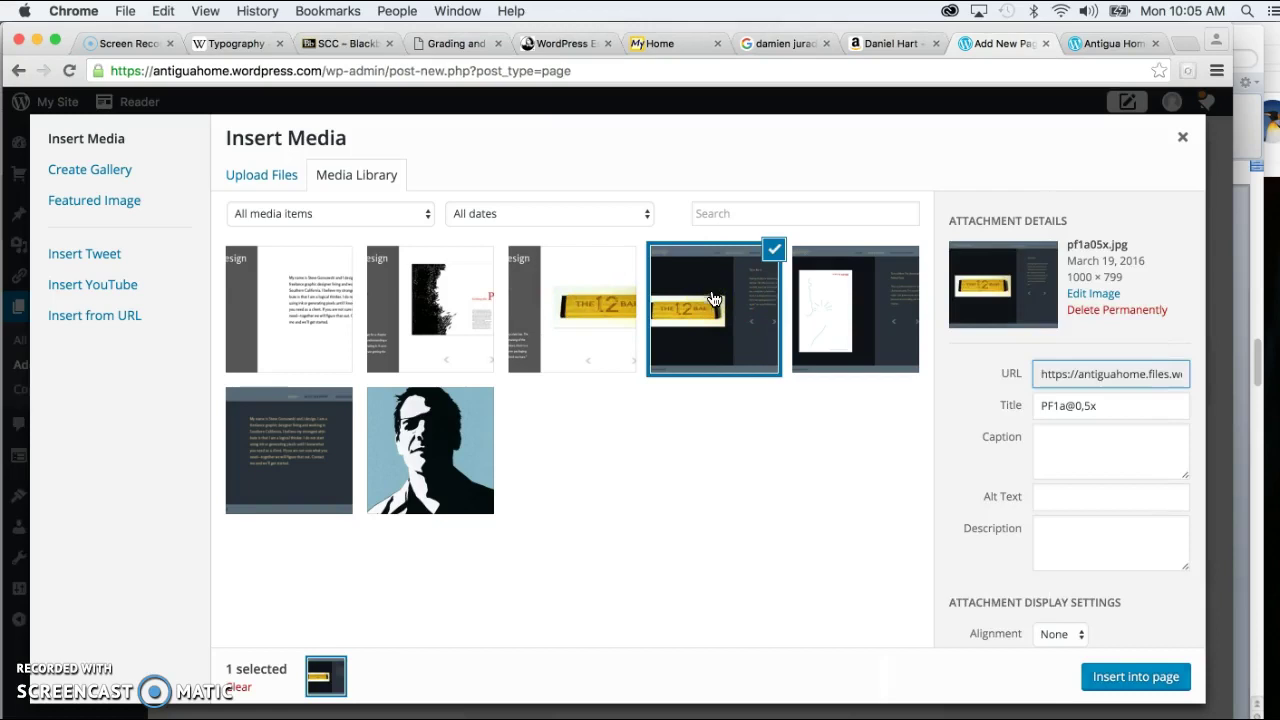
left_click(1063, 444)
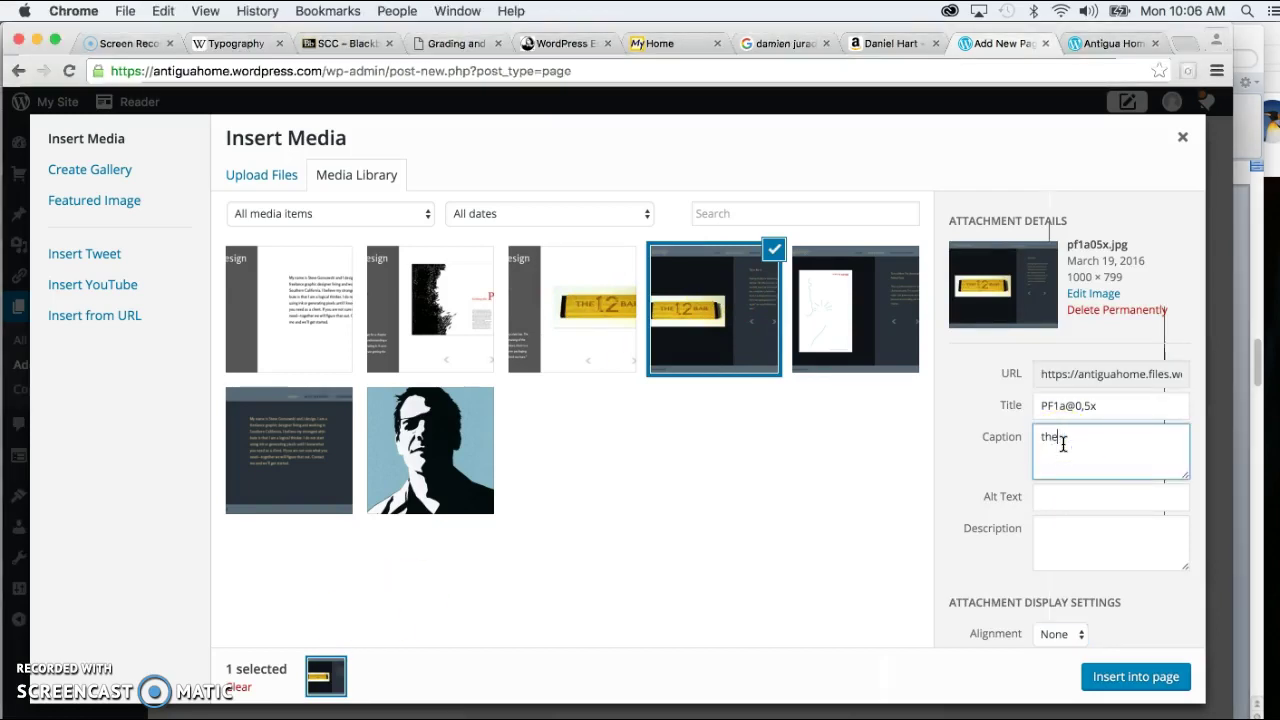
left_click(1060, 503)
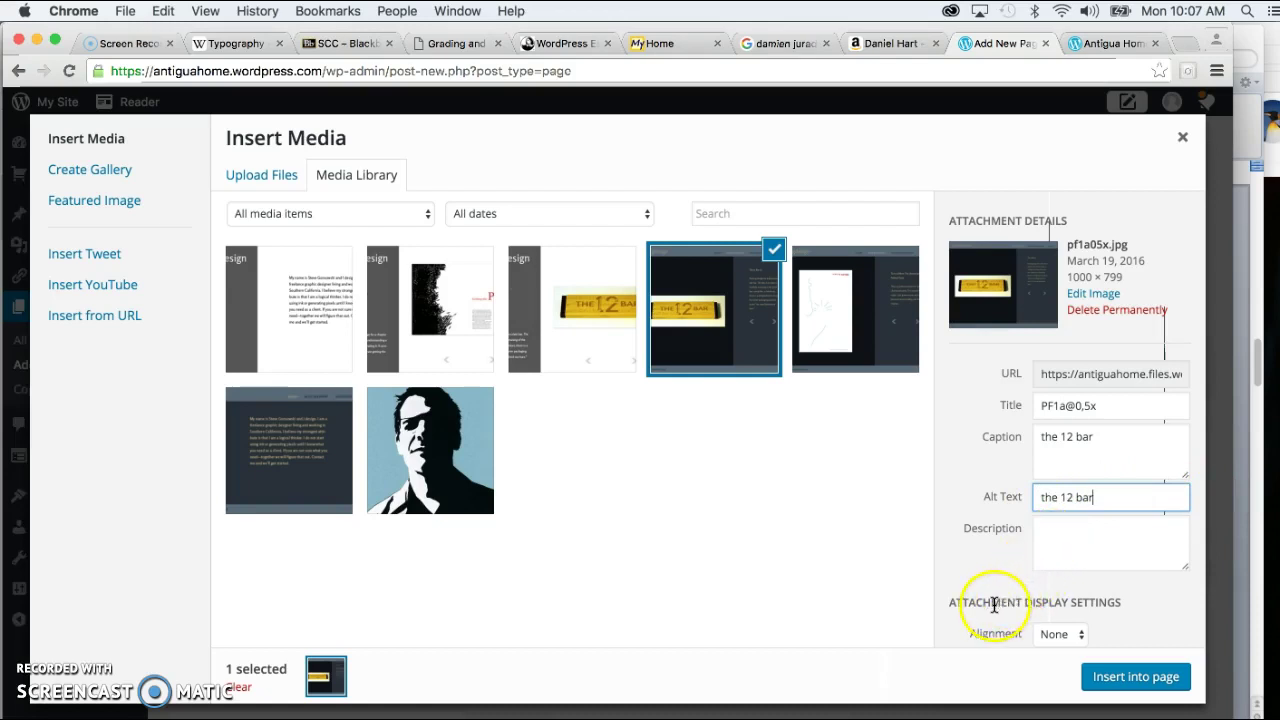
left_click(1084, 638)
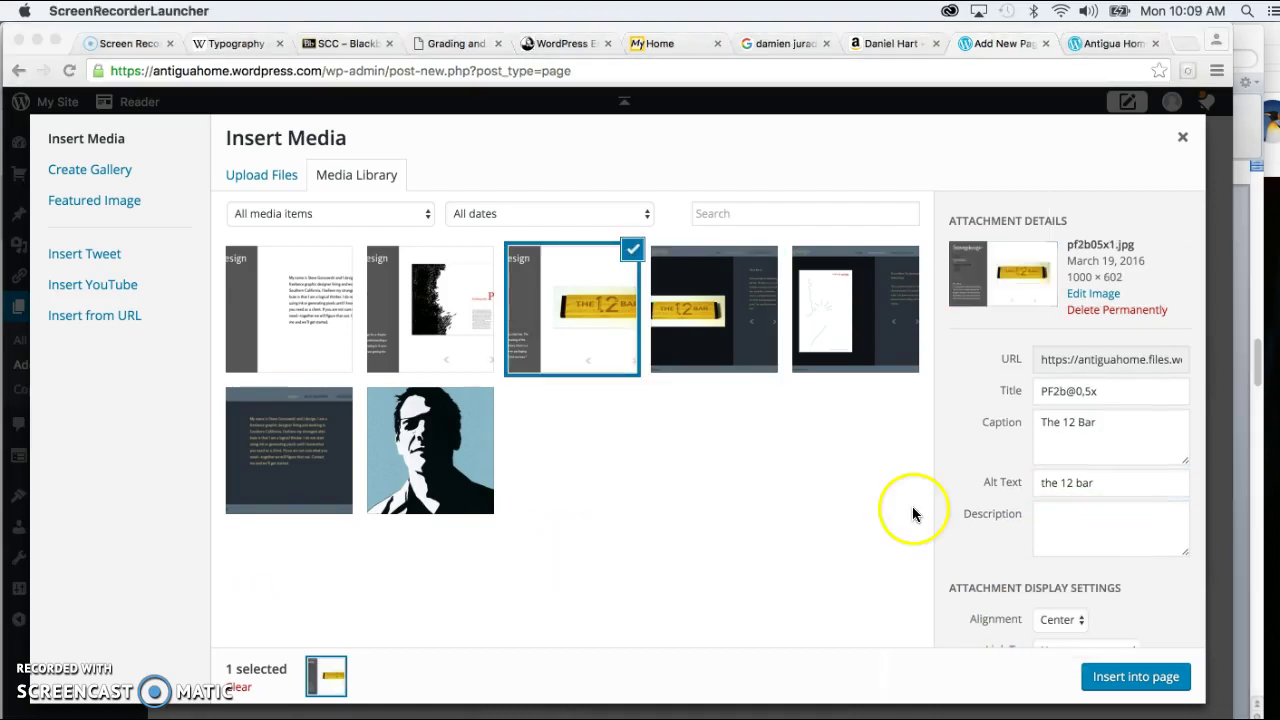
Insert the light-background image pf2b05x1.jpg into the page, centred, without a link, at Medium size (300 × 181).
scroll(1137, 524, "down", 3)
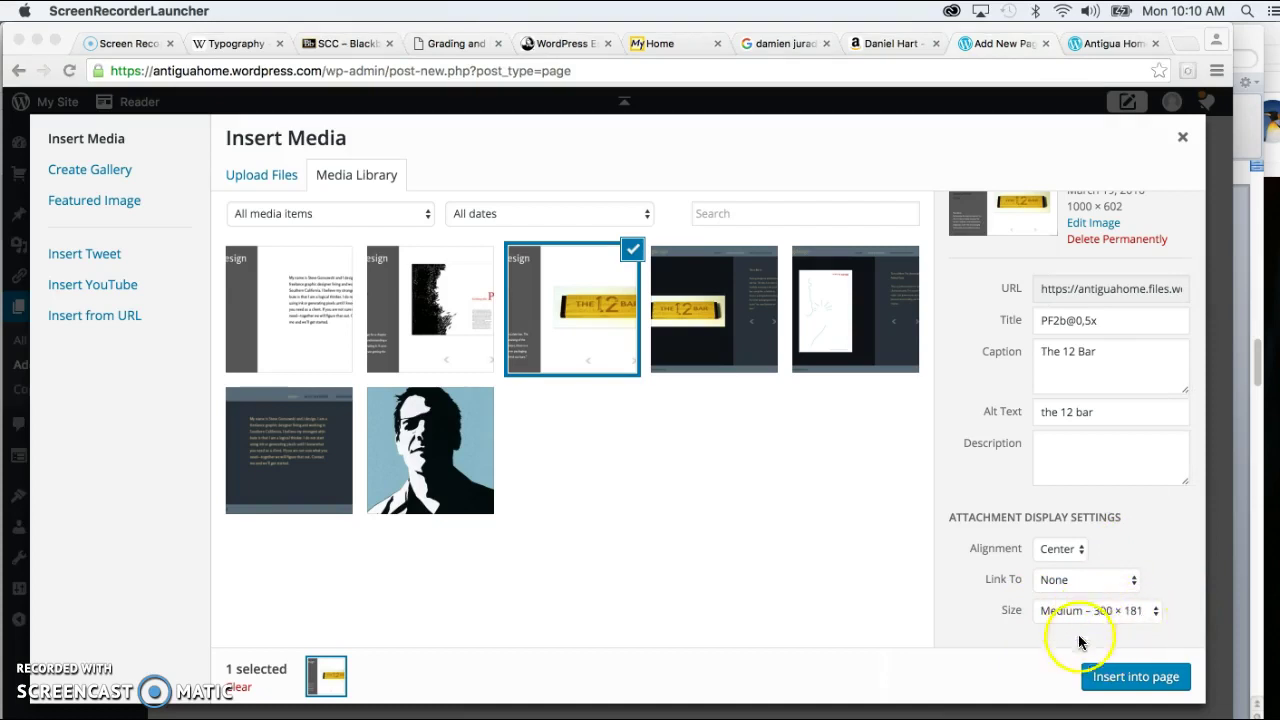
left_click(1155, 612)
left_click(1155, 612)
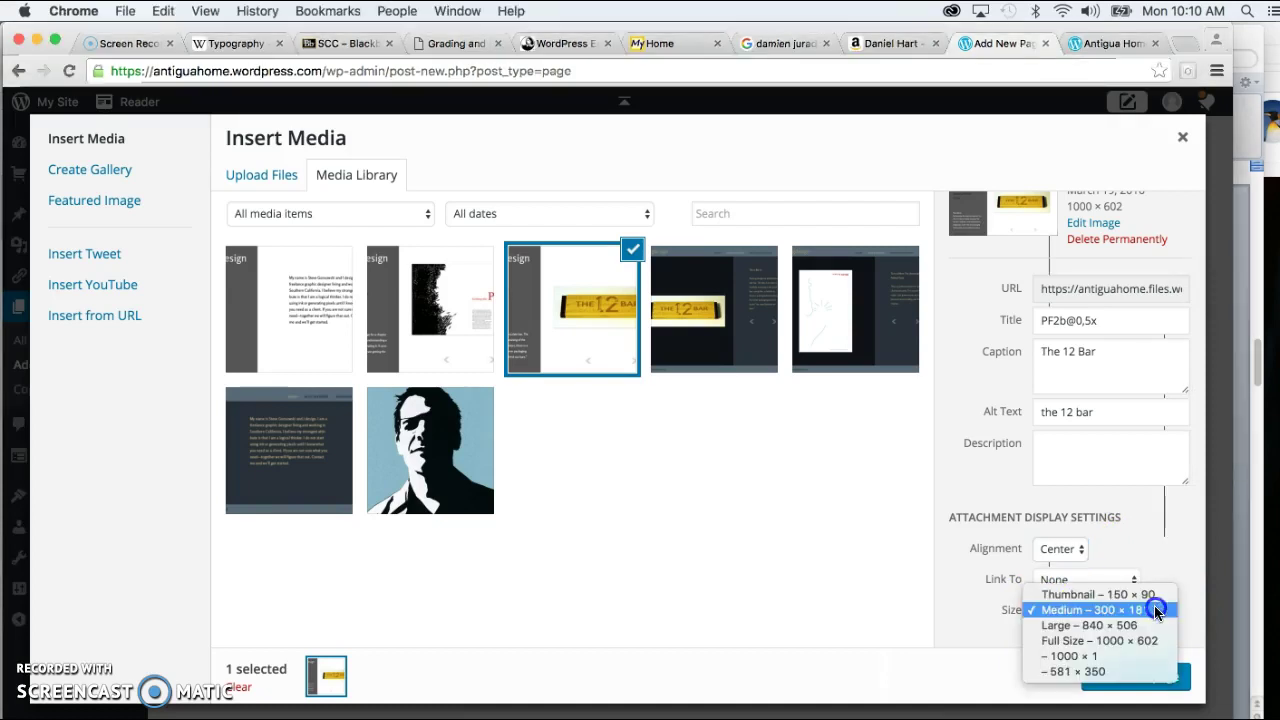
left_click(1060, 612)
left_click(1132, 679)
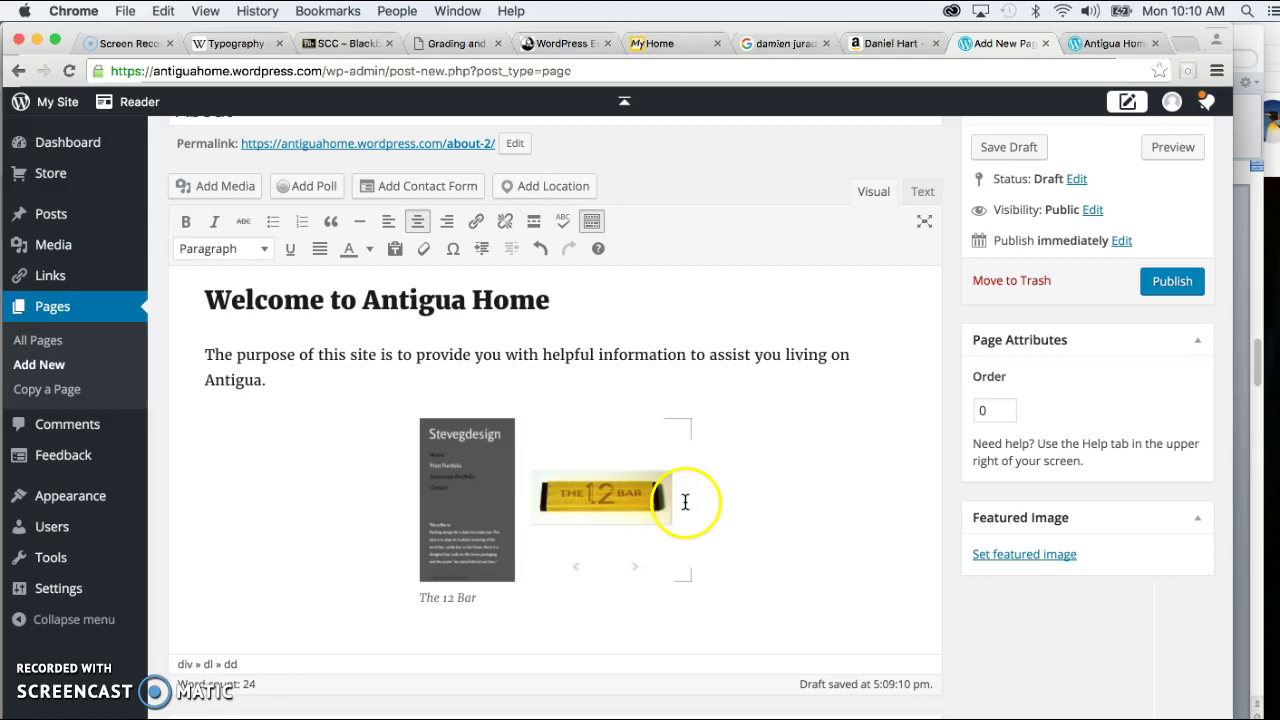
Try left and right alignment on the inserted 12 Bar image, and settle on no alignment.
left_click(488, 488)
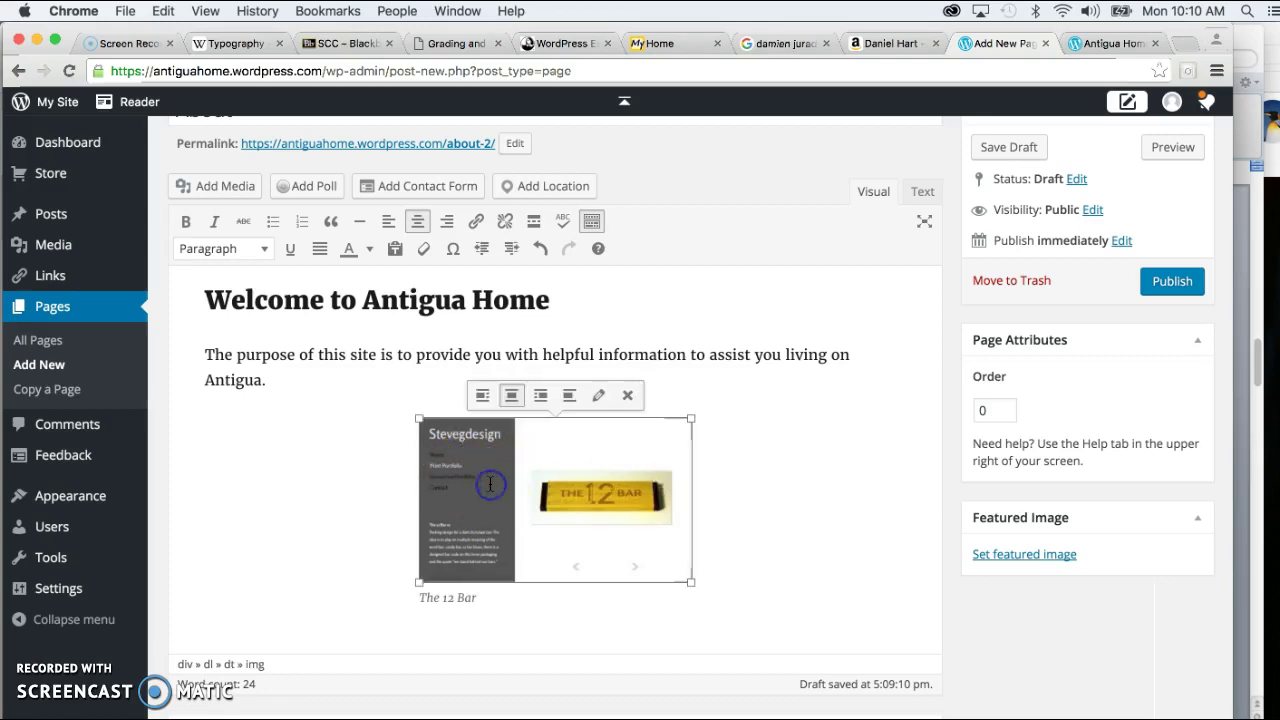
left_click(483, 395)
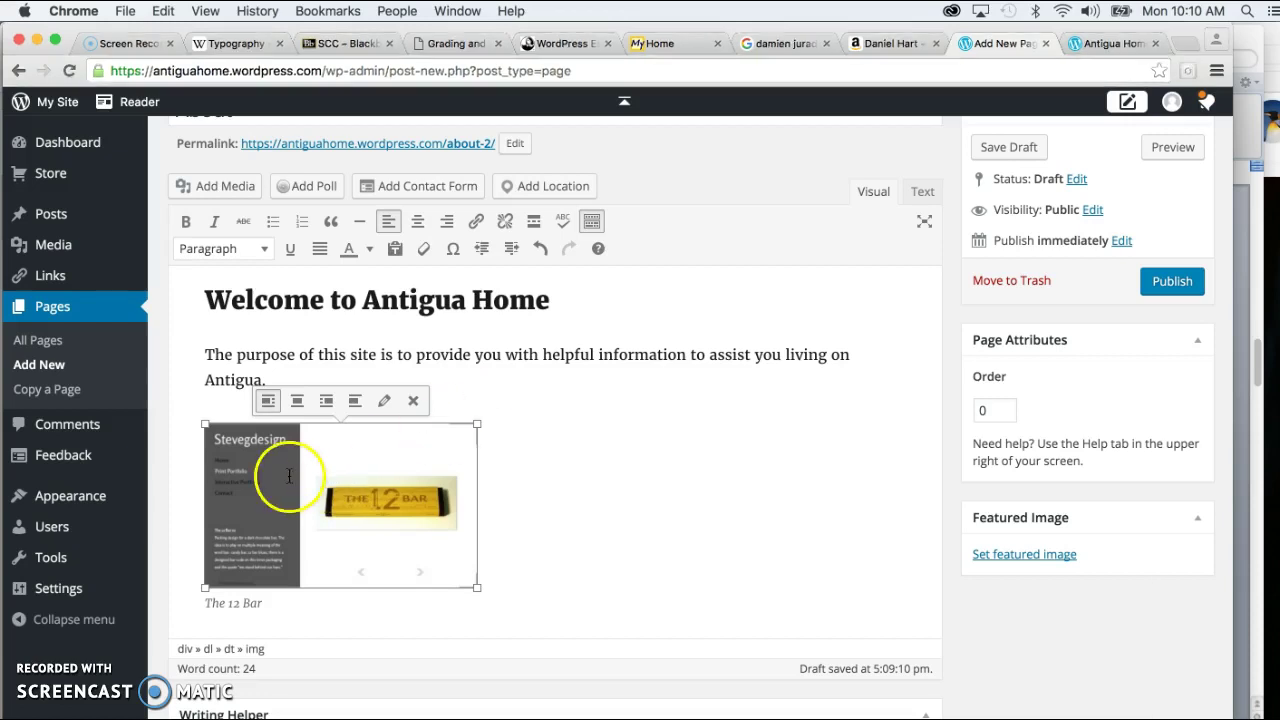
left_click(331, 401)
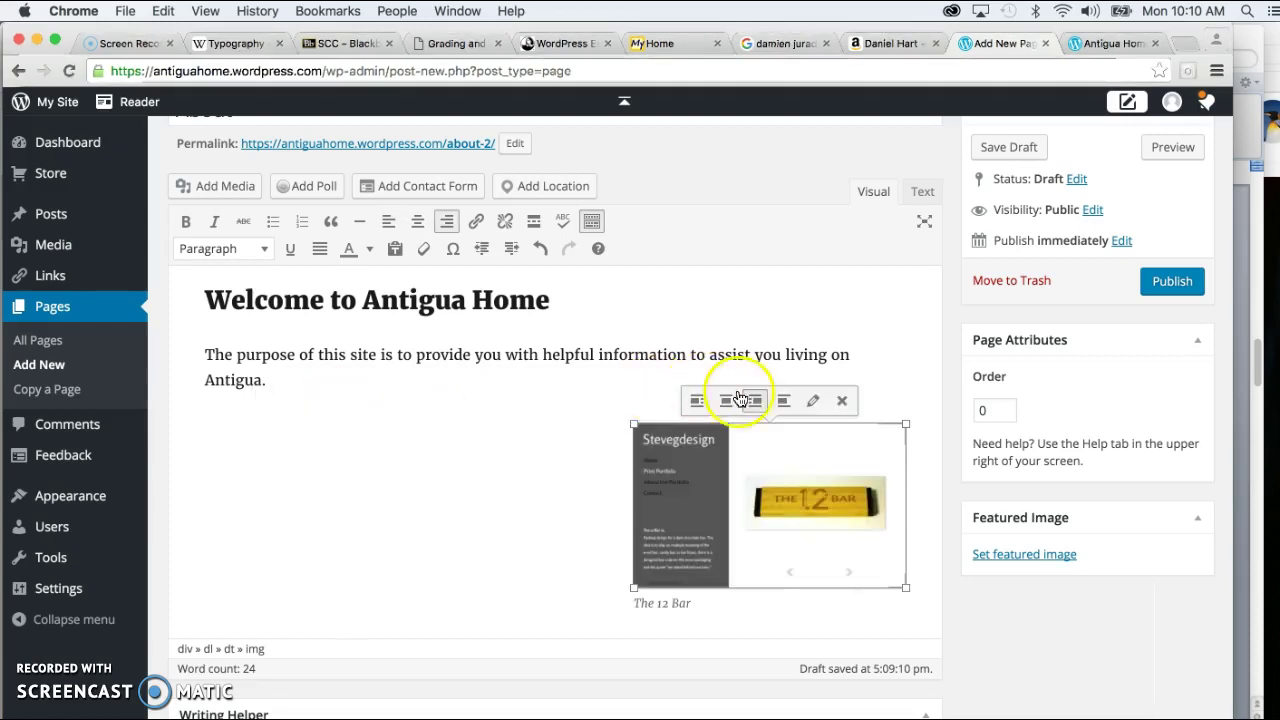
left_click(784, 401)
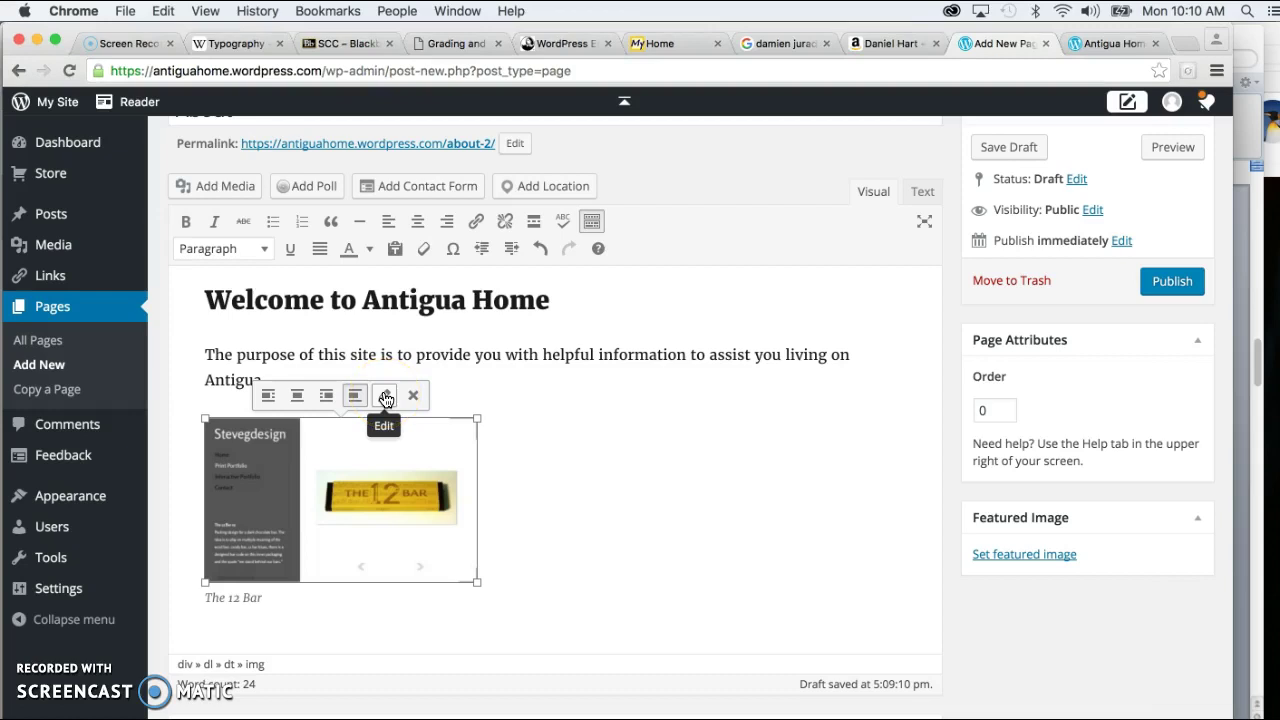
Edit the 12 Bar image's details to set its size to Large (840 × 506) and update the image.
left_click(416, 396)
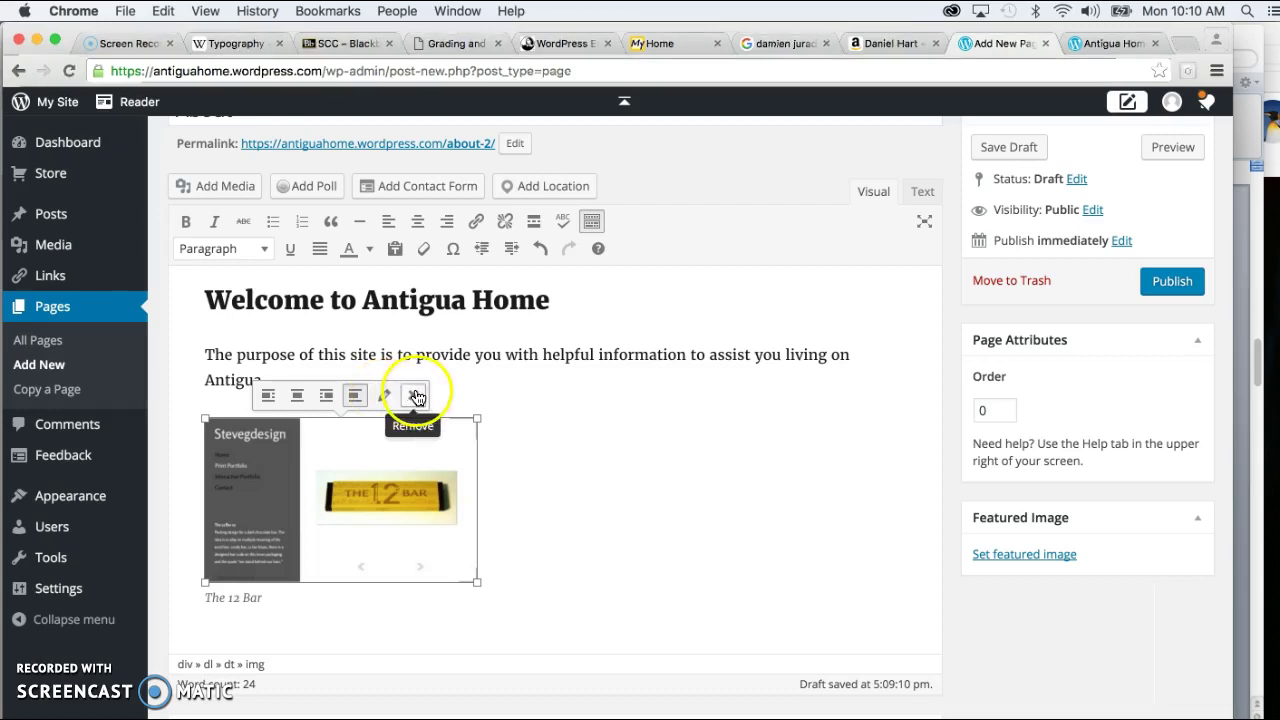
left_click(387, 397)
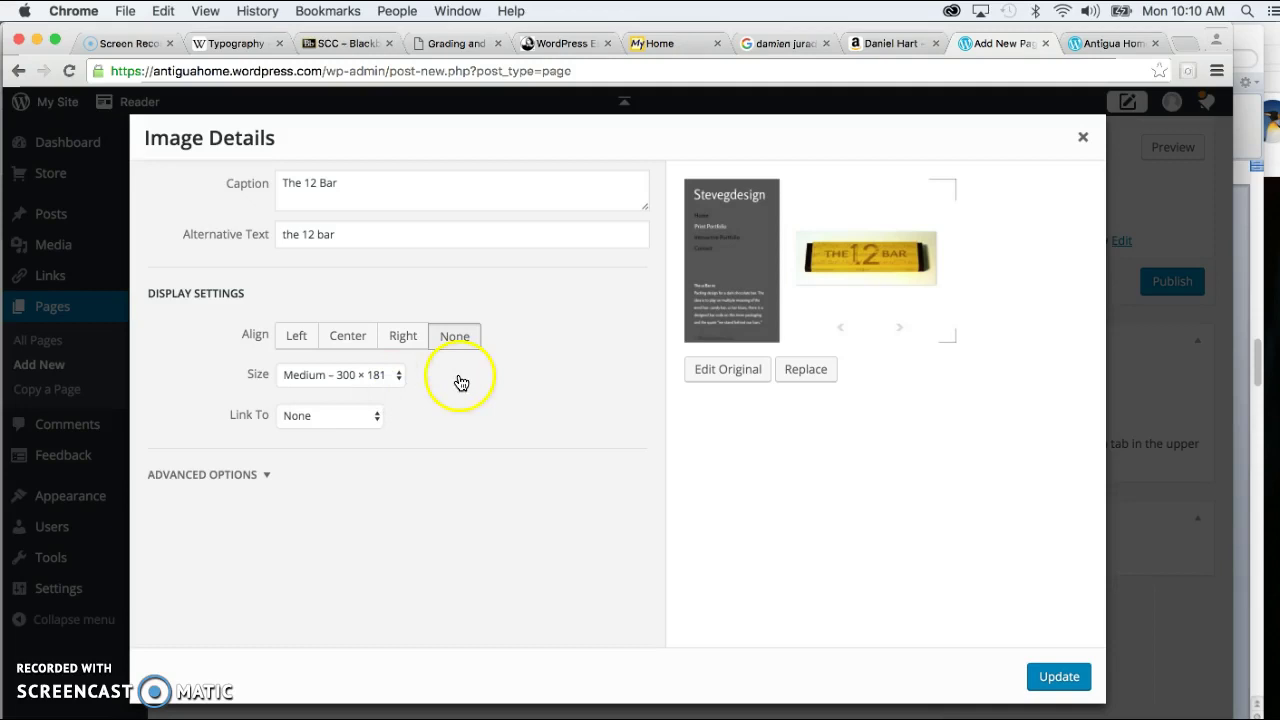
left_click(398, 375)
left_click(364, 391)
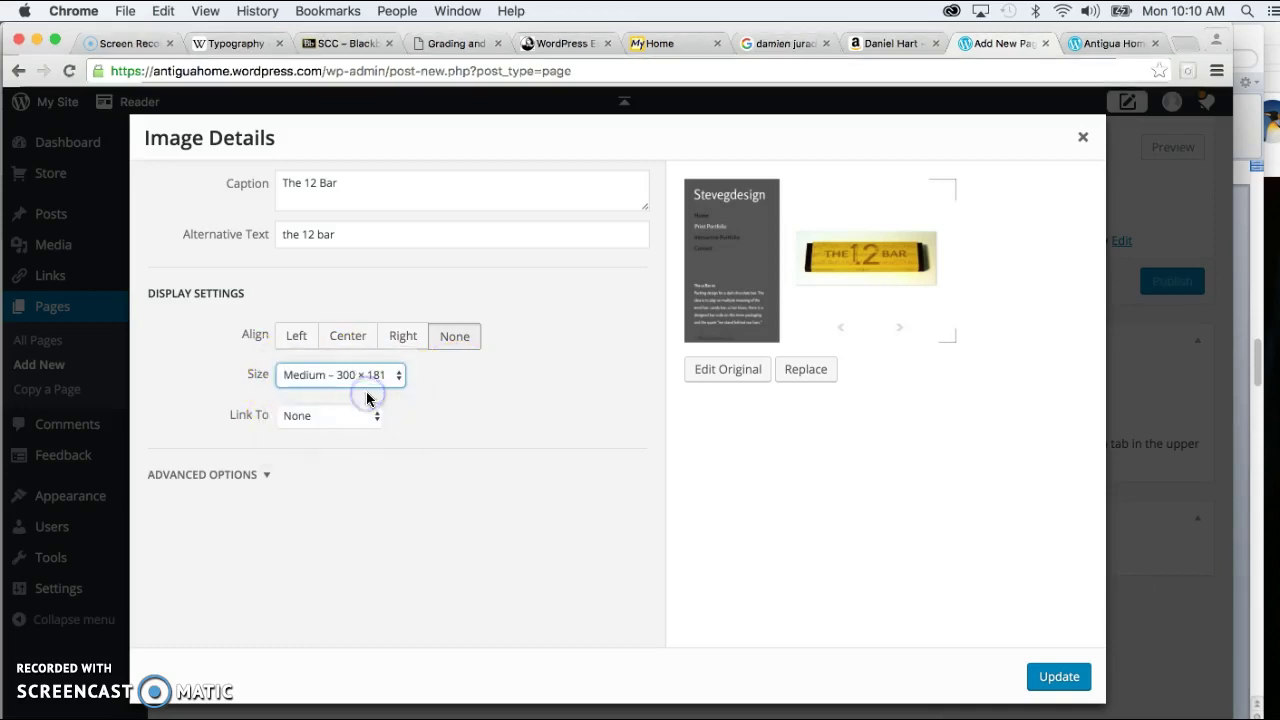
left_click(1060, 680)
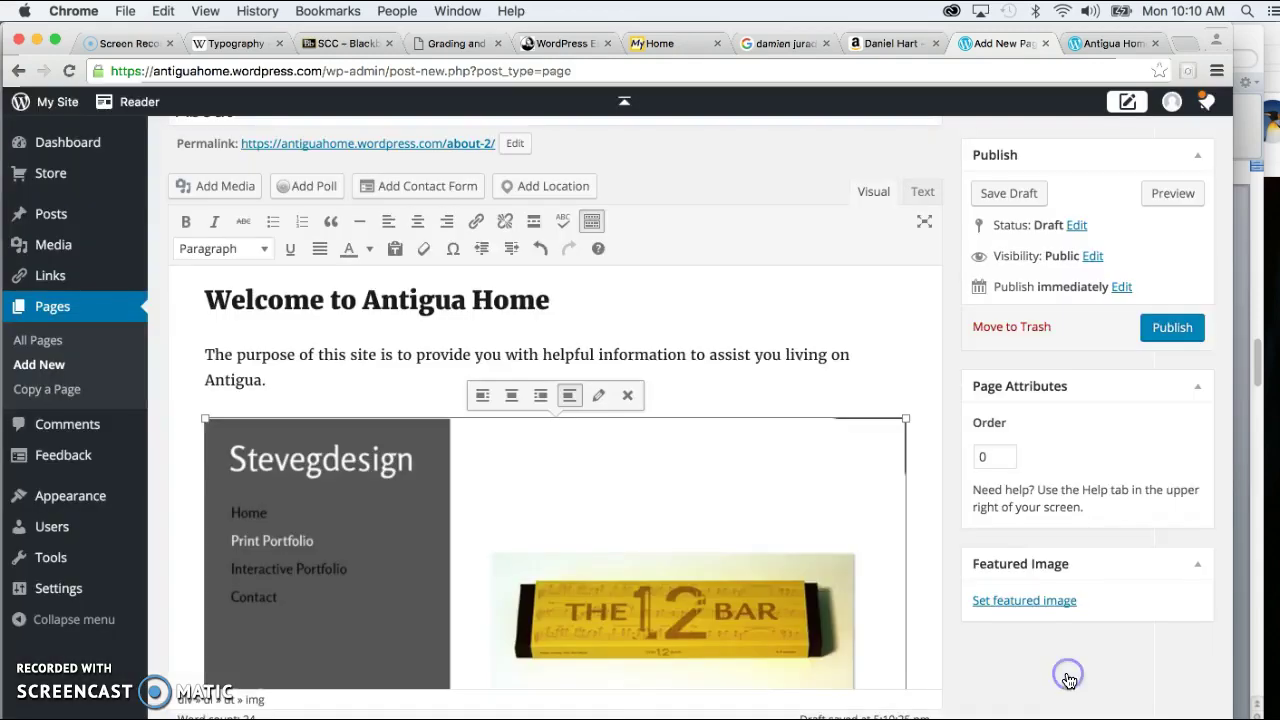
Check the enlarged image in the editor and publish the About page.
scroll(768, 512, "down", 5)
scroll(768, 512, "up", 3)
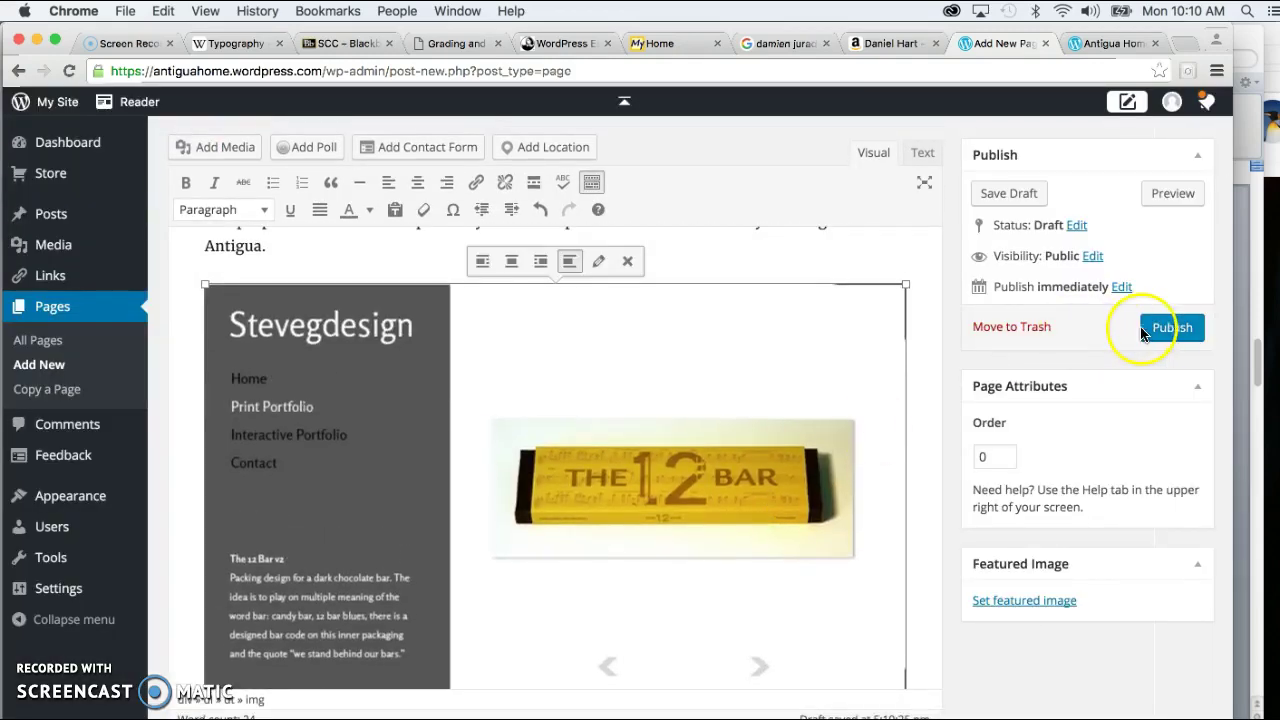
left_click(1178, 330)
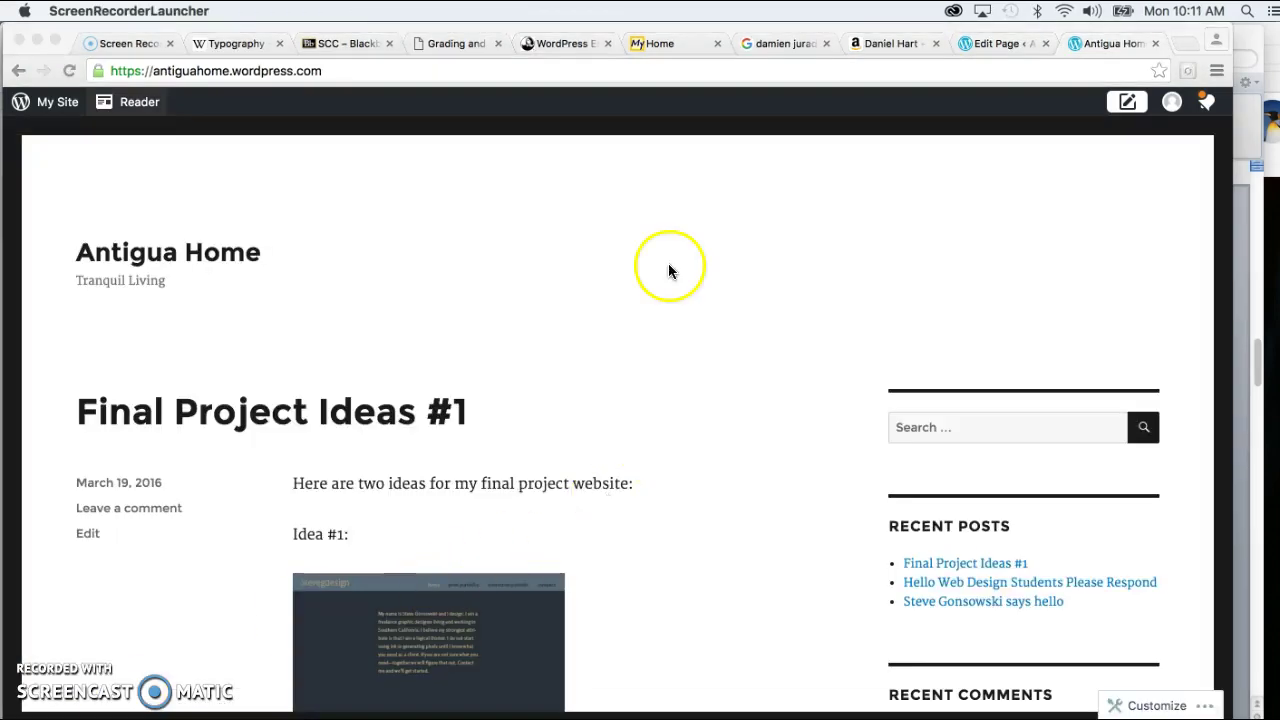
Switch to the site's front page and look through its posts down to the theme name in the footer.
scroll(674, 383, "down", 20)
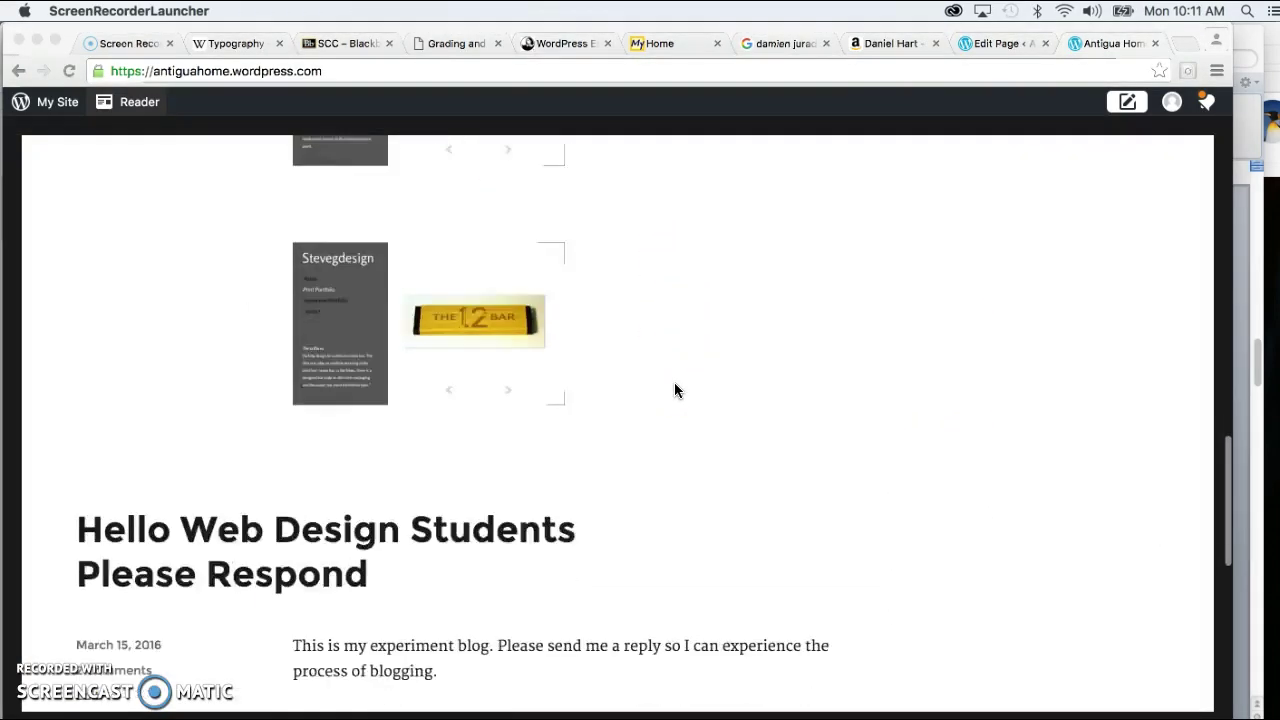
scroll(674, 390, "up", 10)
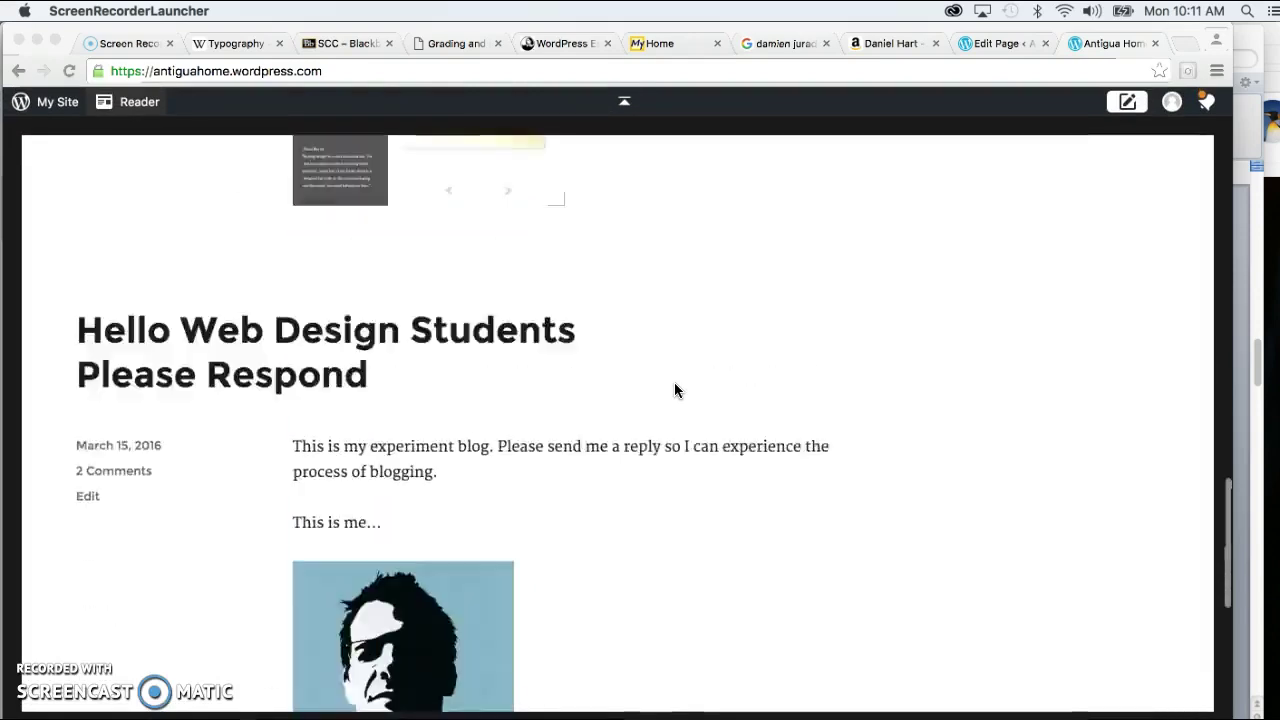
scroll(674, 390, "down", 10)
scroll(674, 390, "down", 1)
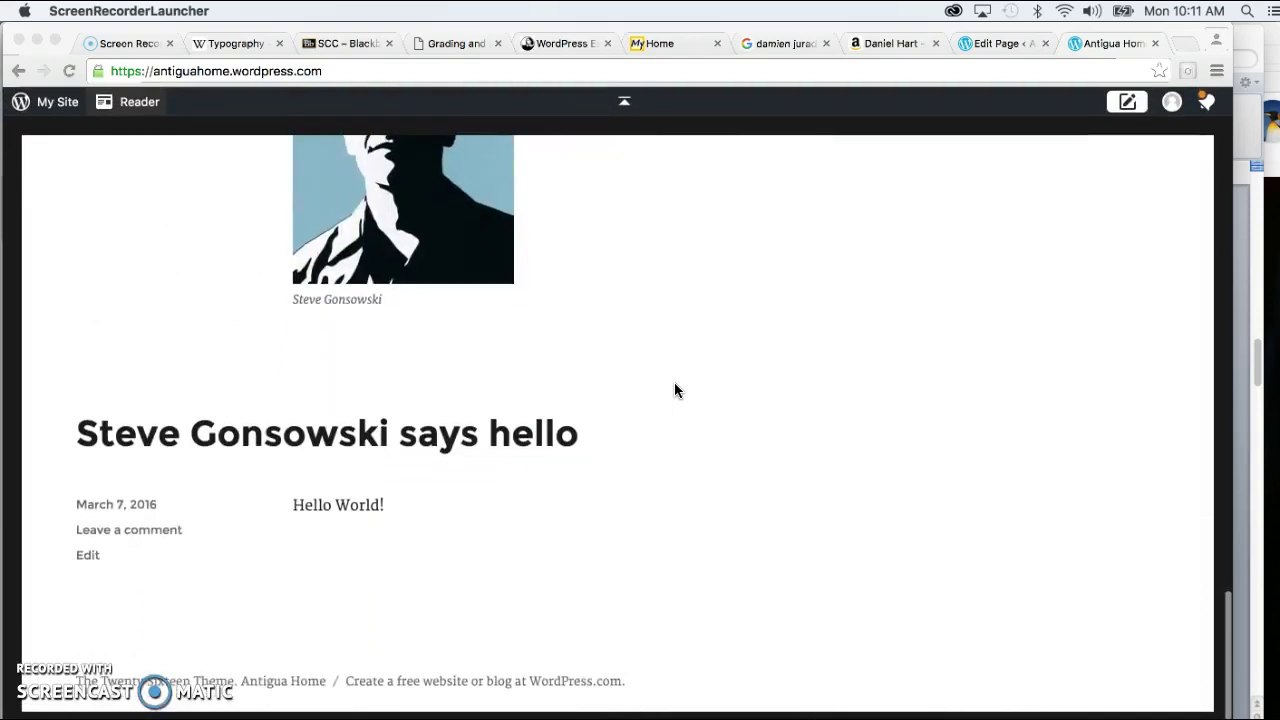
left_click(231, 542)
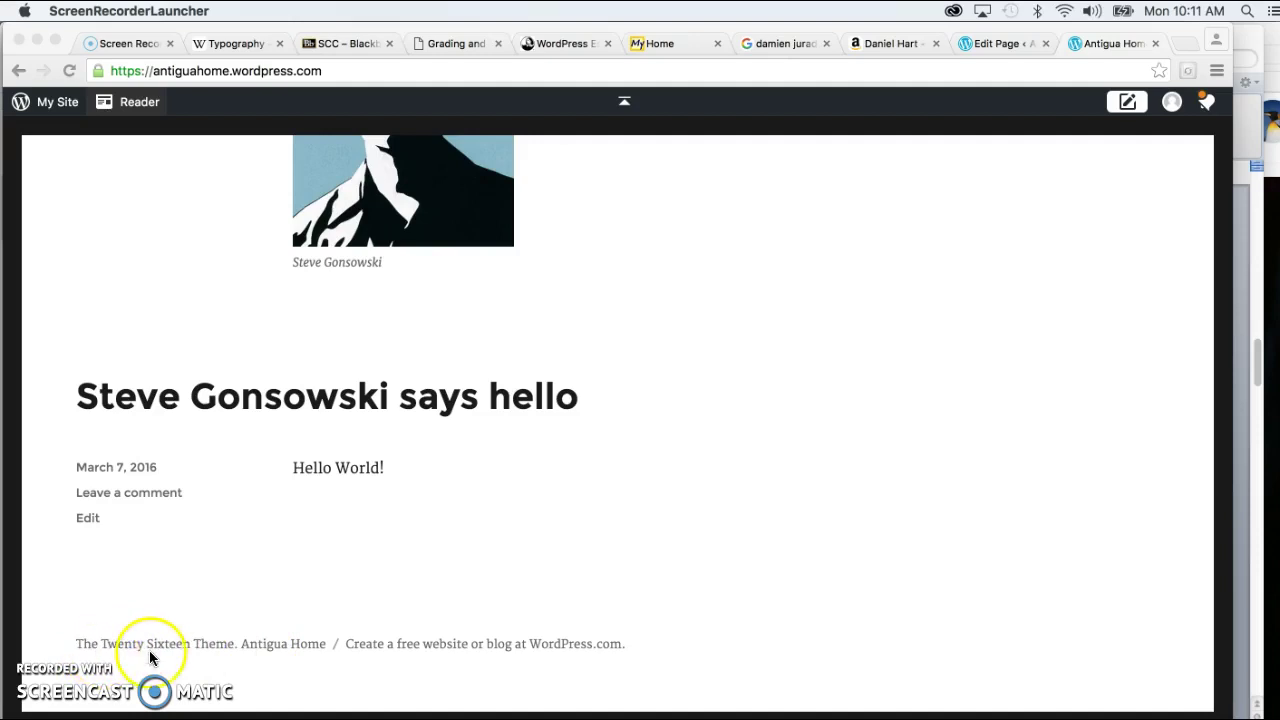
Look over the site's front page, from the title and tagline to the posts and sidebar widgets.
scroll(645, 549, "up", 20)
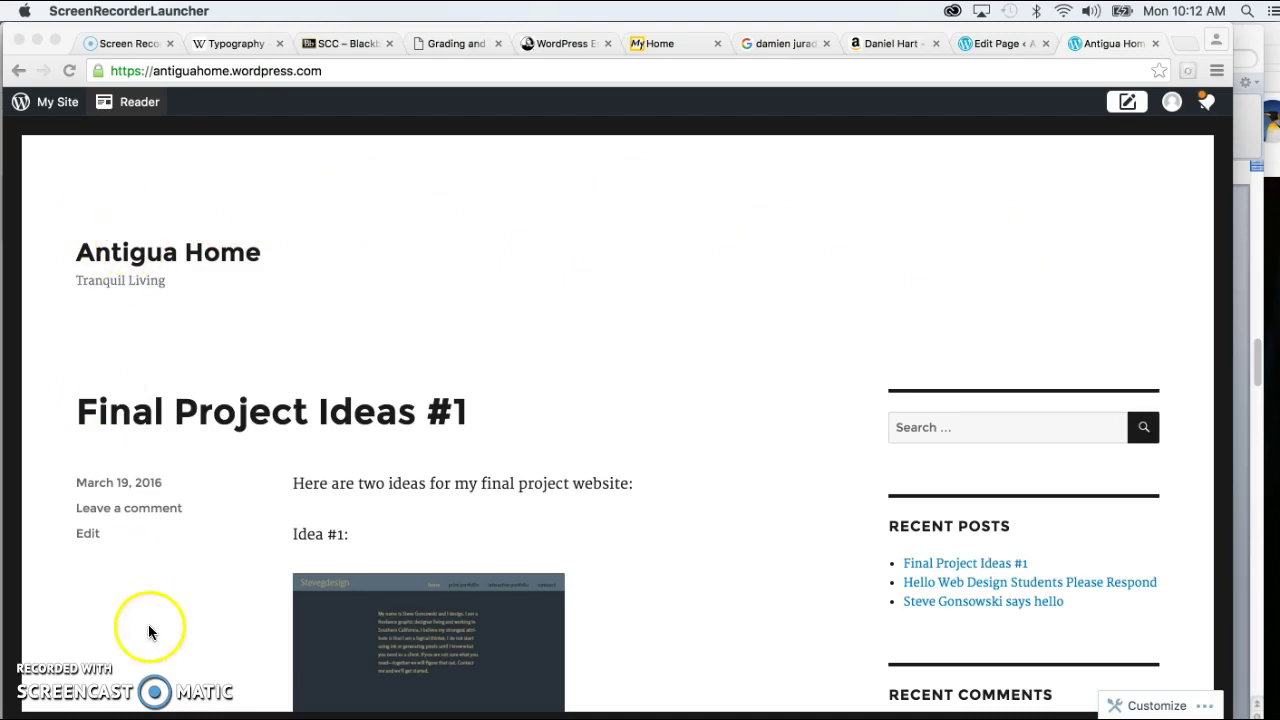
scroll(838, 504, "down", 10)
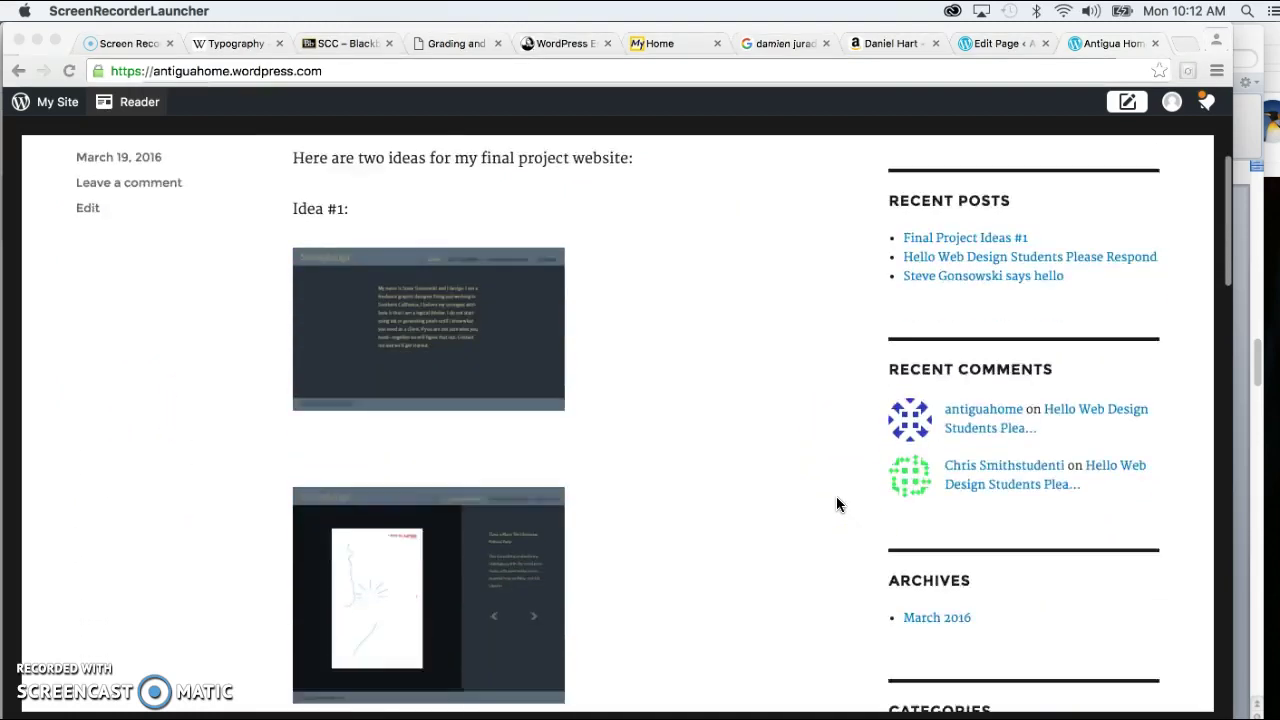
scroll(836, 496, "up", 15)
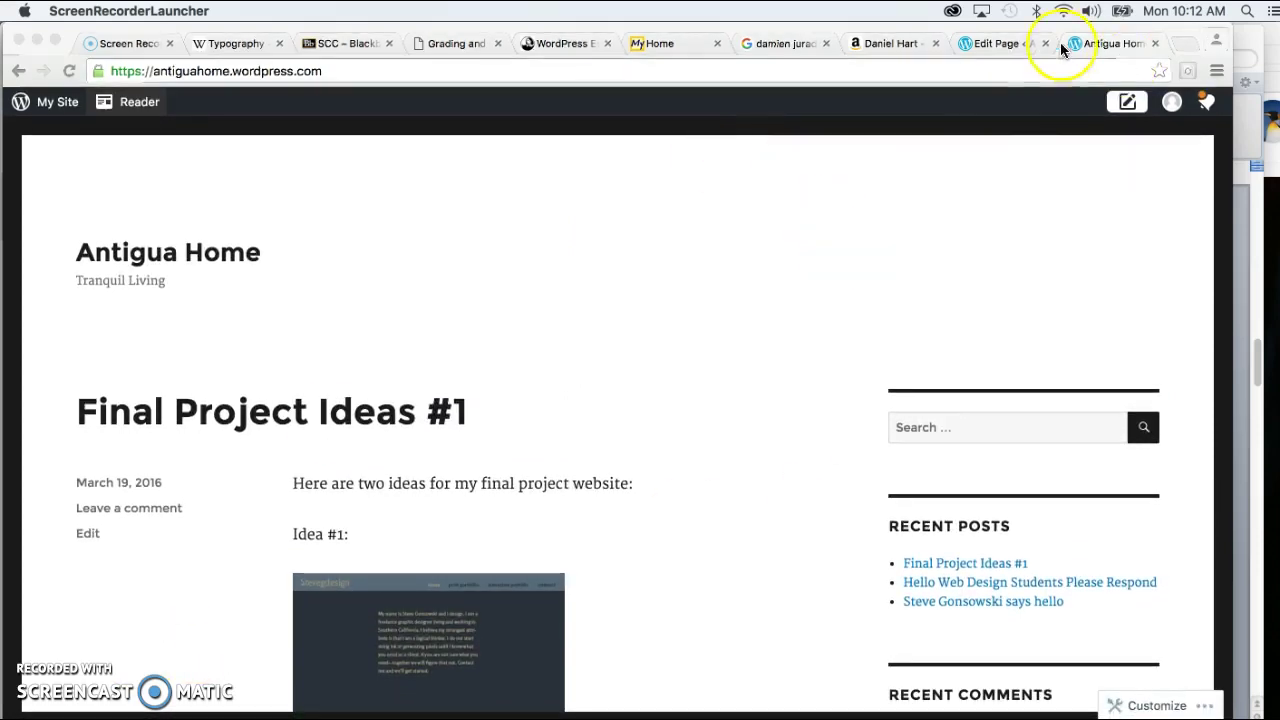
Add a new page titled "Helpful Videos" with the lines "Video Number 1" and "Soon there will be a video here".
left_click(1000, 43)
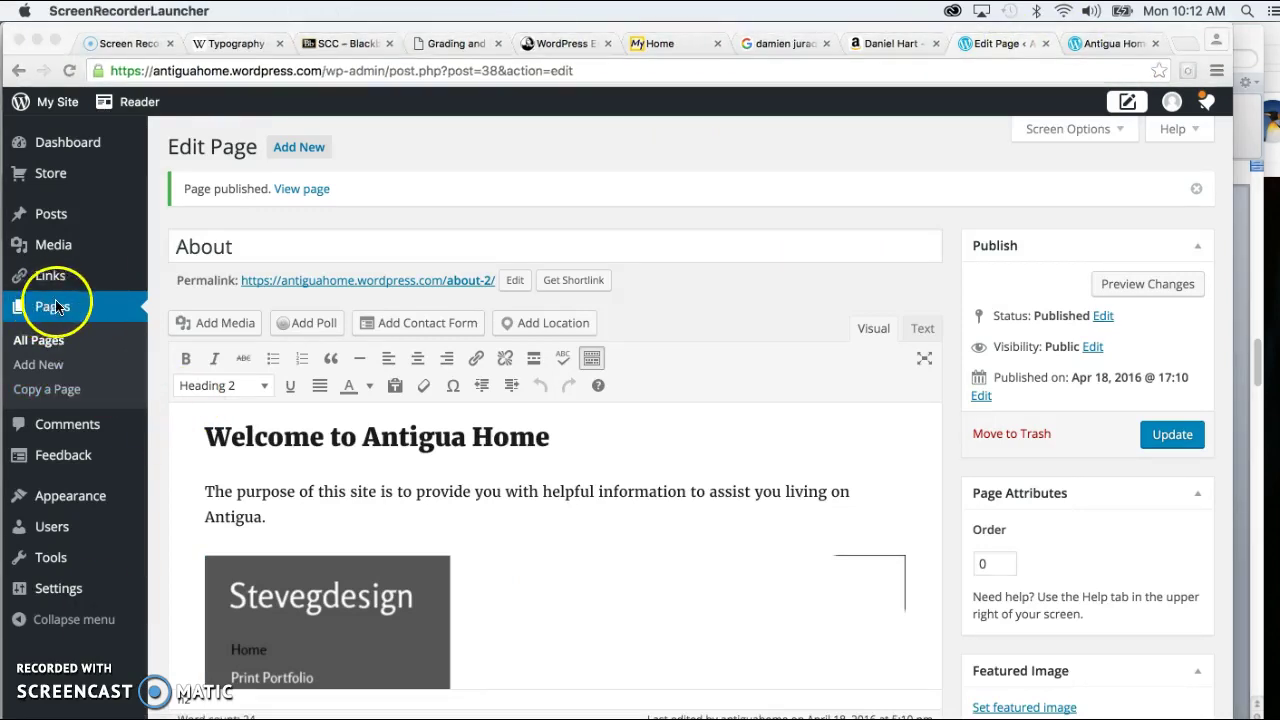
left_click(295, 147)
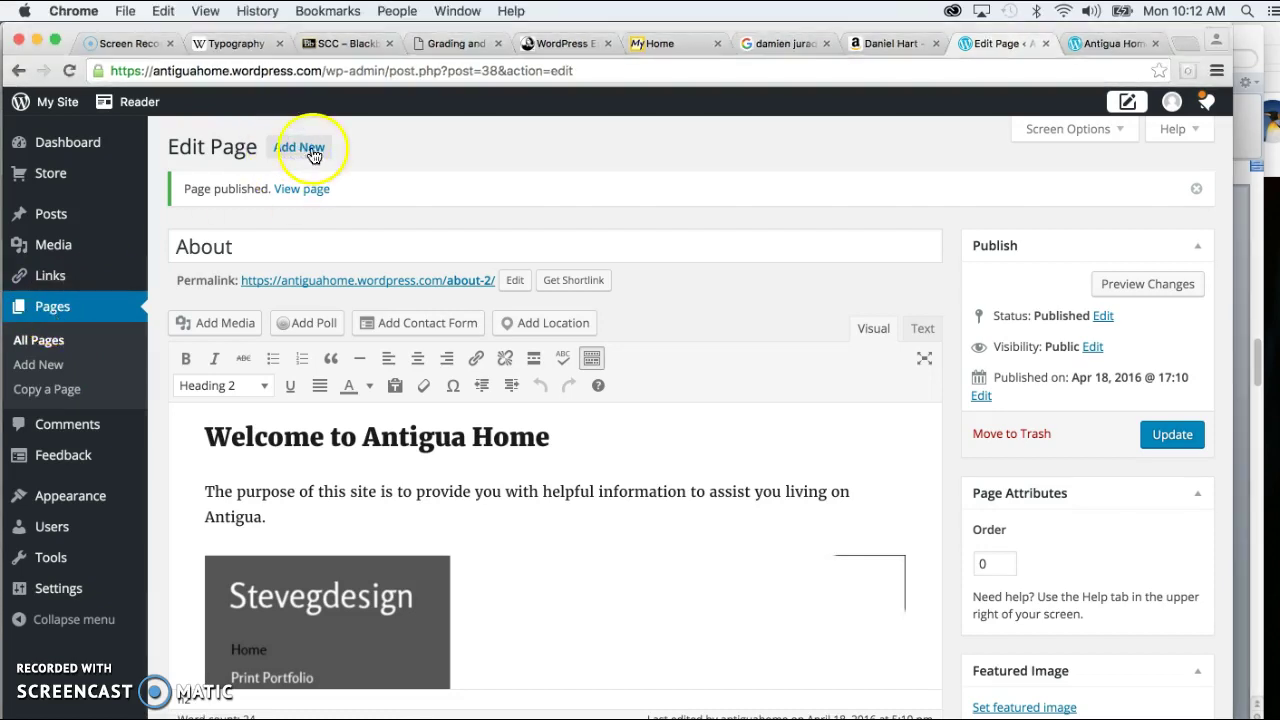
left_click(309, 148)
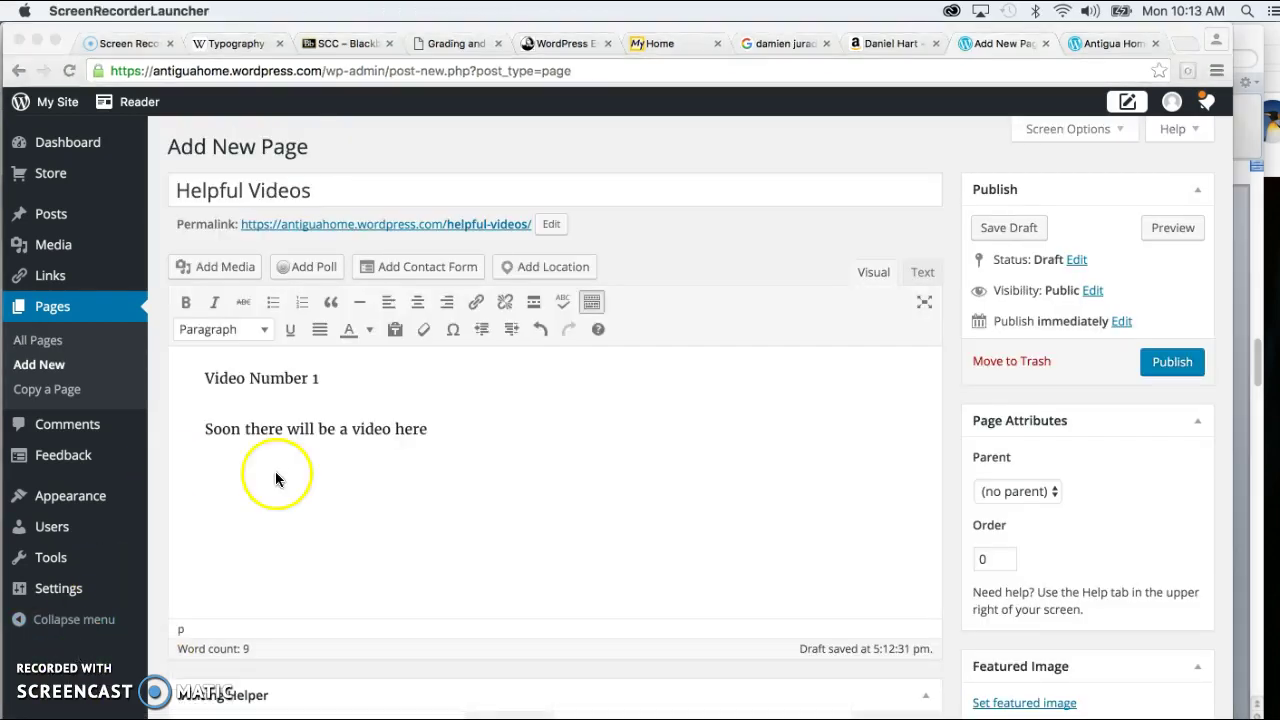
left_click(277, 474)
Format the "Video Number 1" line as Heading 2 and publish the Helpful Videos page.
left_click_drag(322, 378, 208, 379)
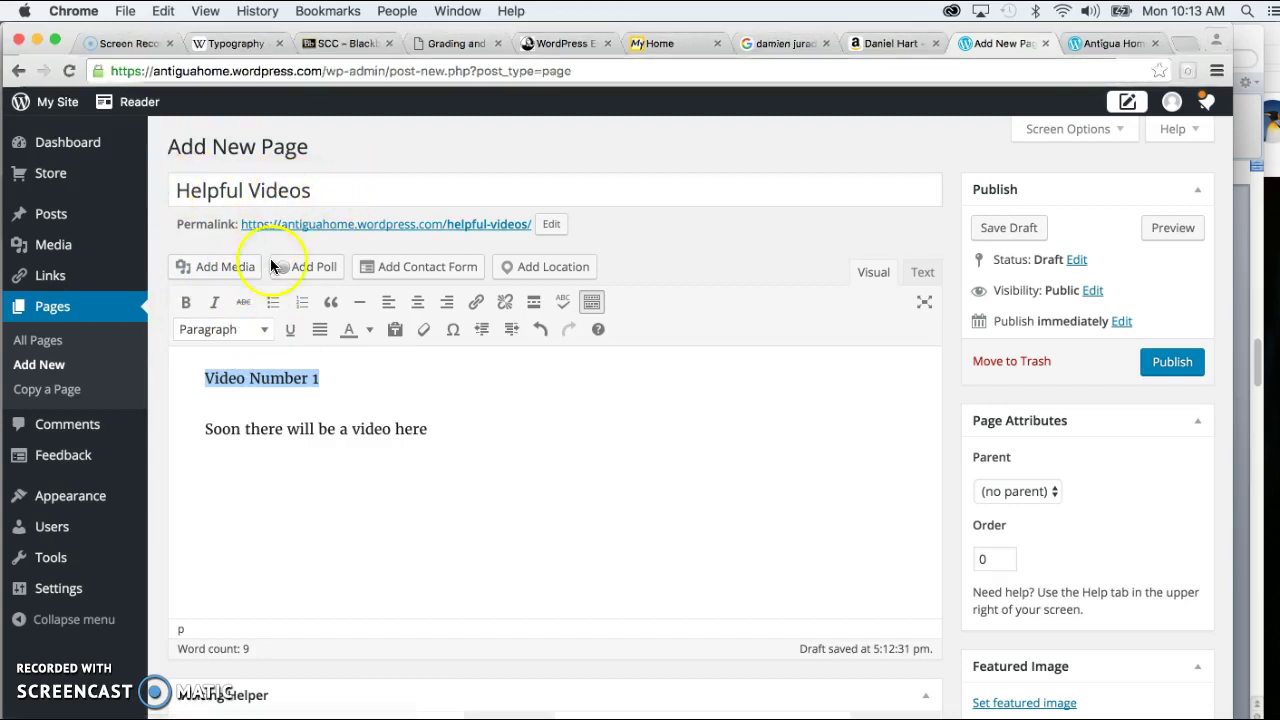
left_click(266, 330)
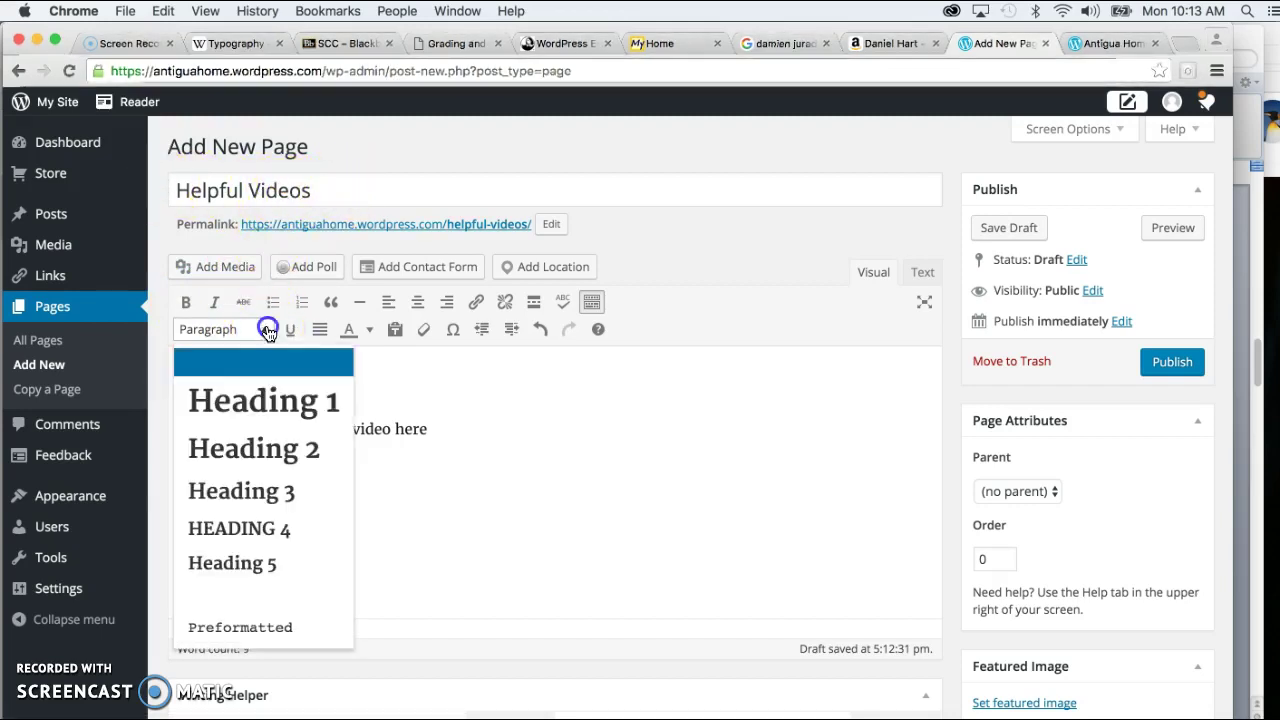
left_click(230, 450)
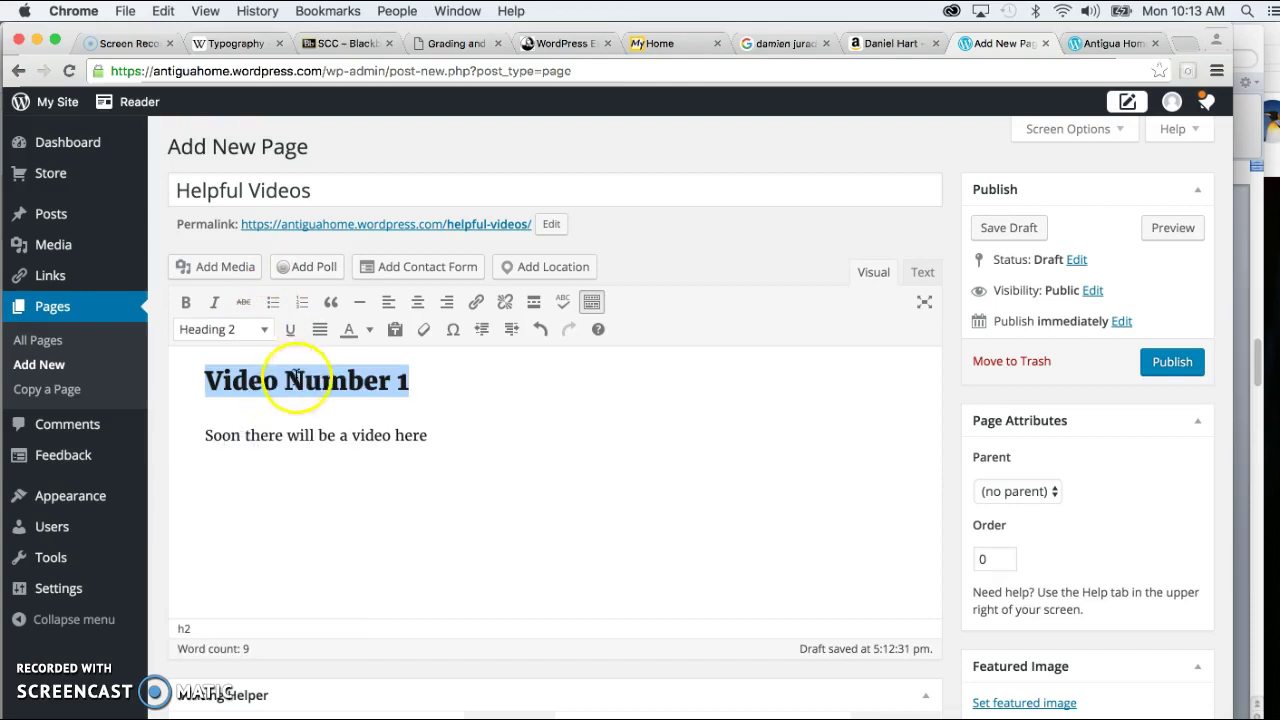
left_click(381, 471)
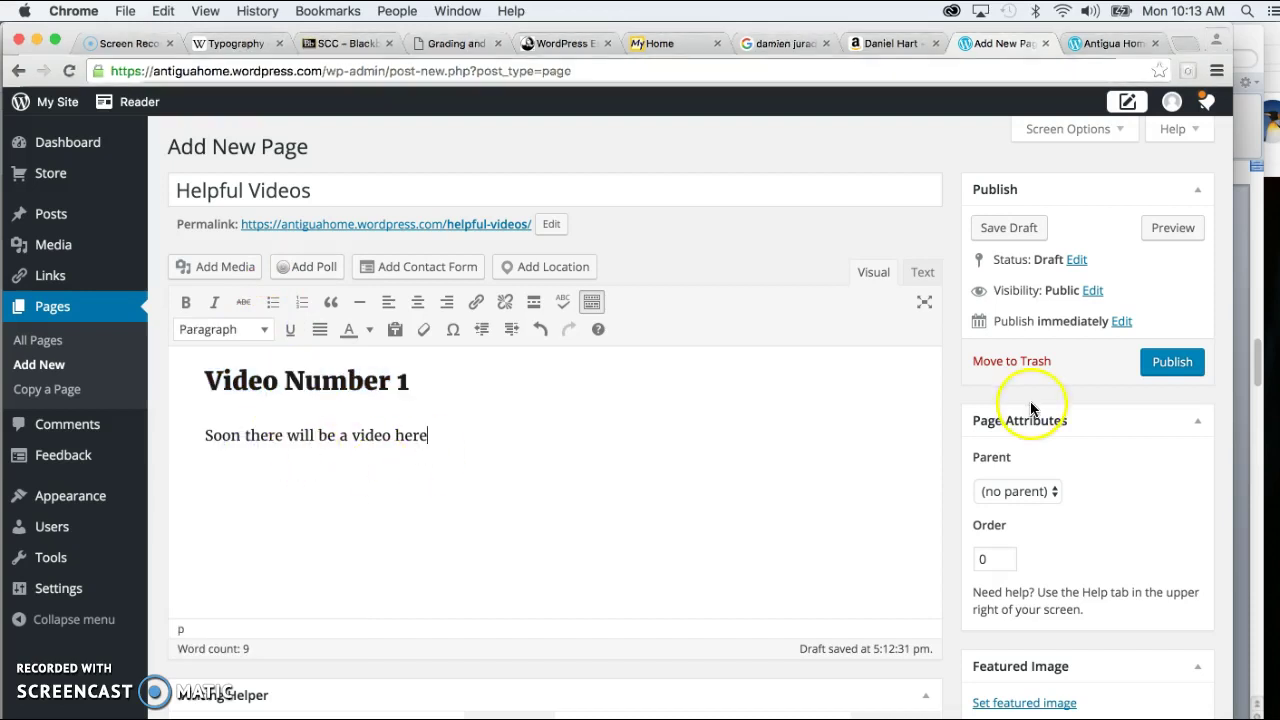
left_click(1168, 366)
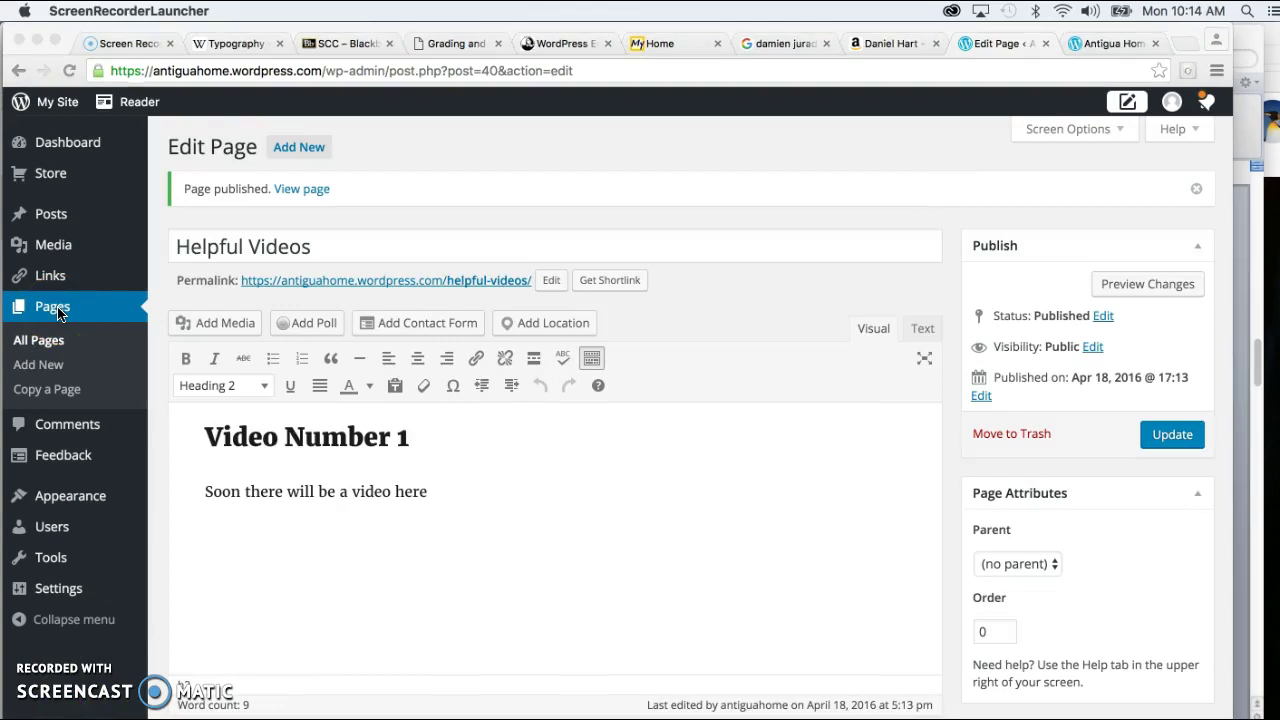
Add another new page titled "Contact".
left_click(305, 163)
left_click(288, 148)
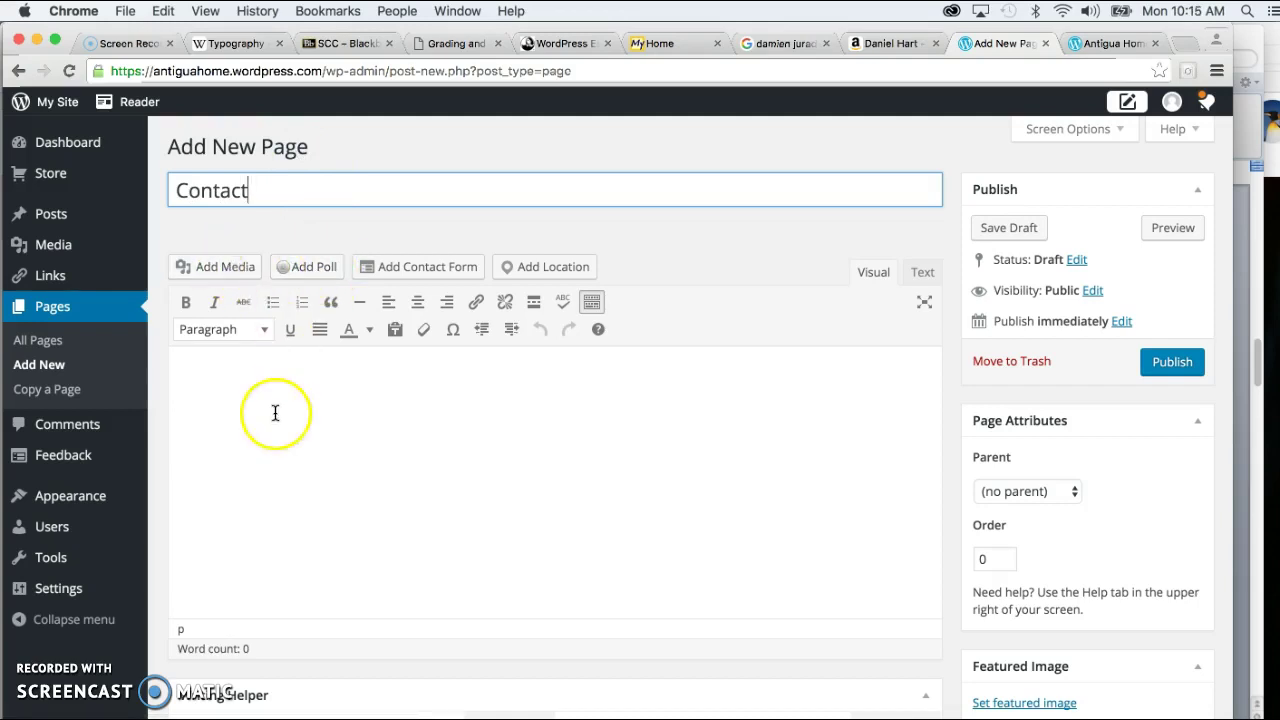
left_click(196, 374)
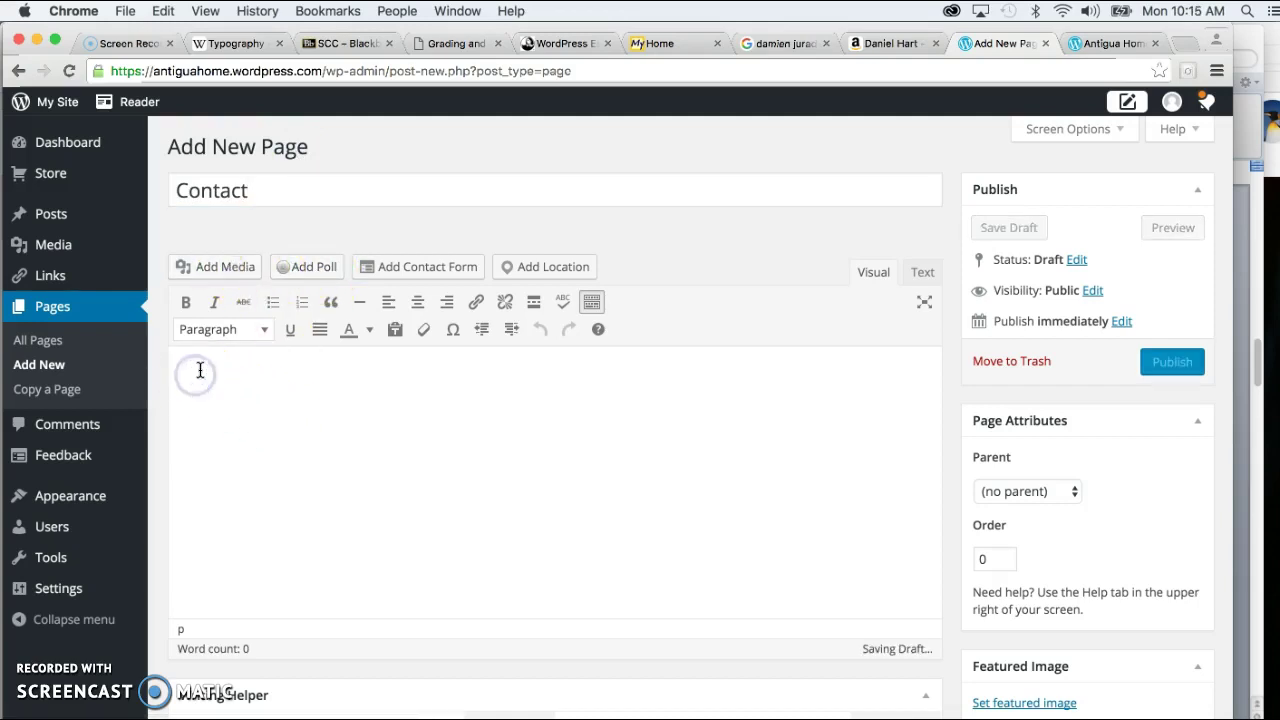
Insert a contact form without the Website field, keeping Name, Email and Comment, into the Contact page.
left_click(443, 275)
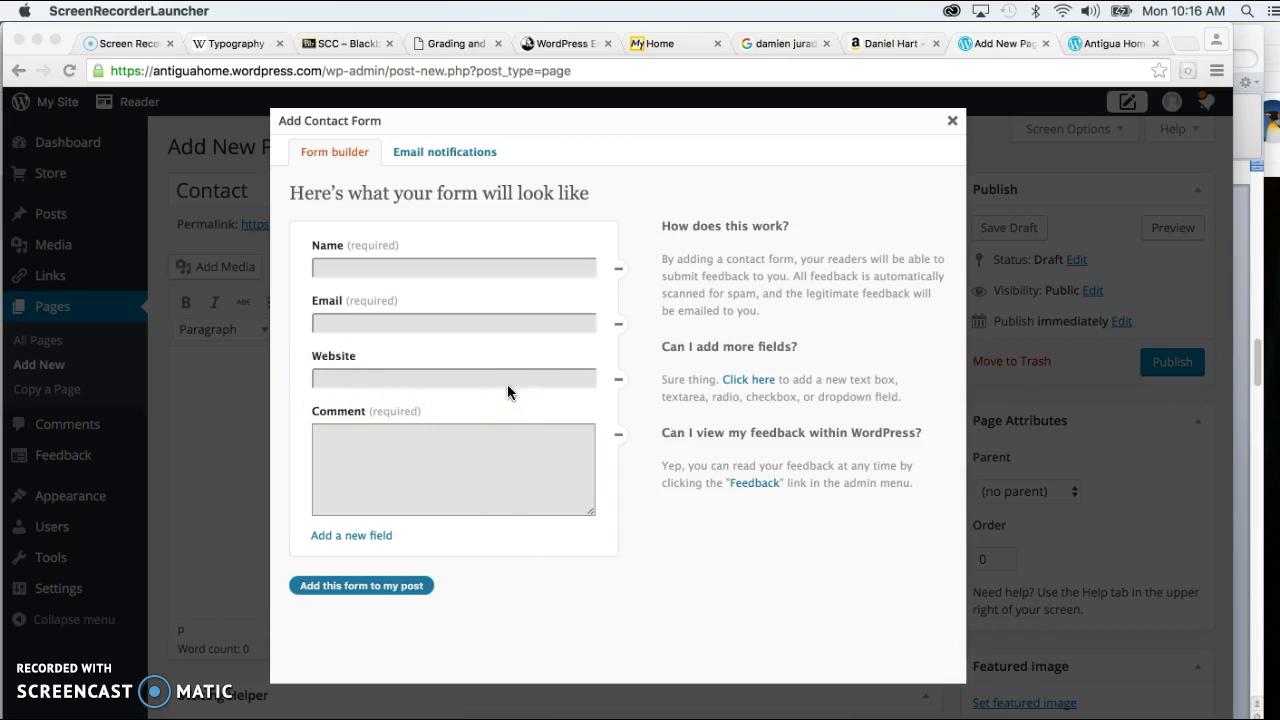
left_click(620, 386)
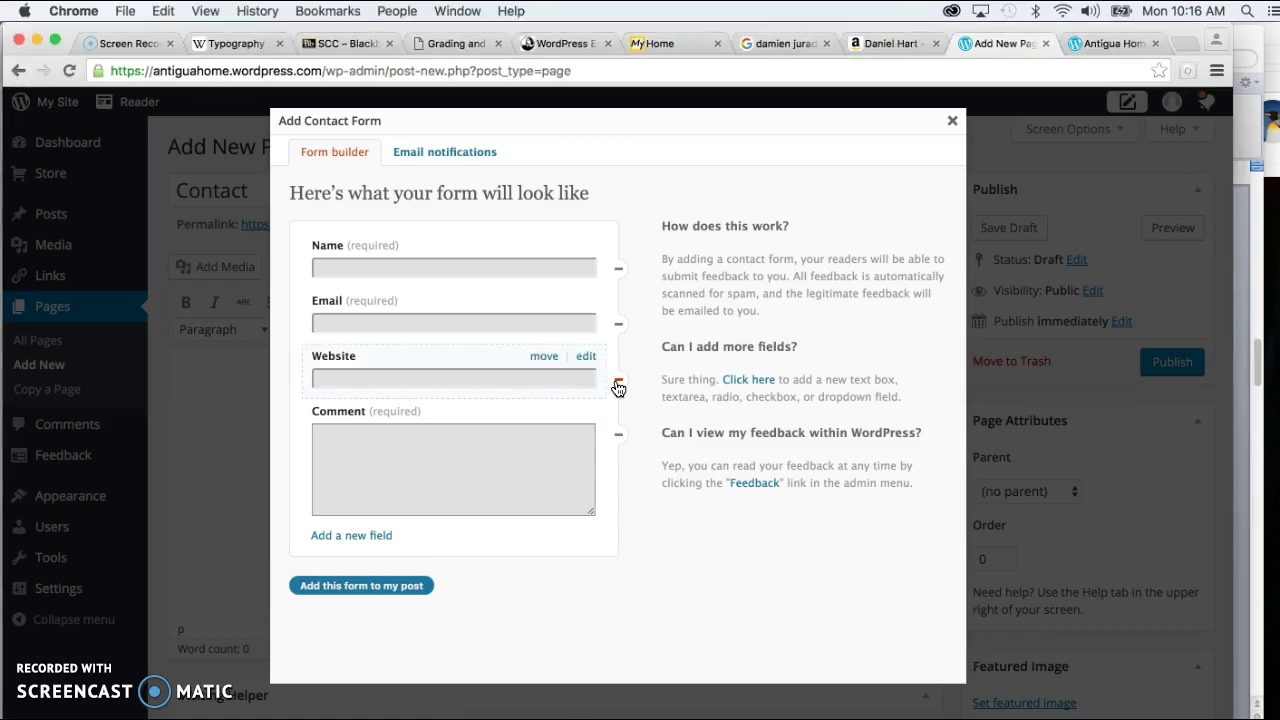
left_click(619, 386)
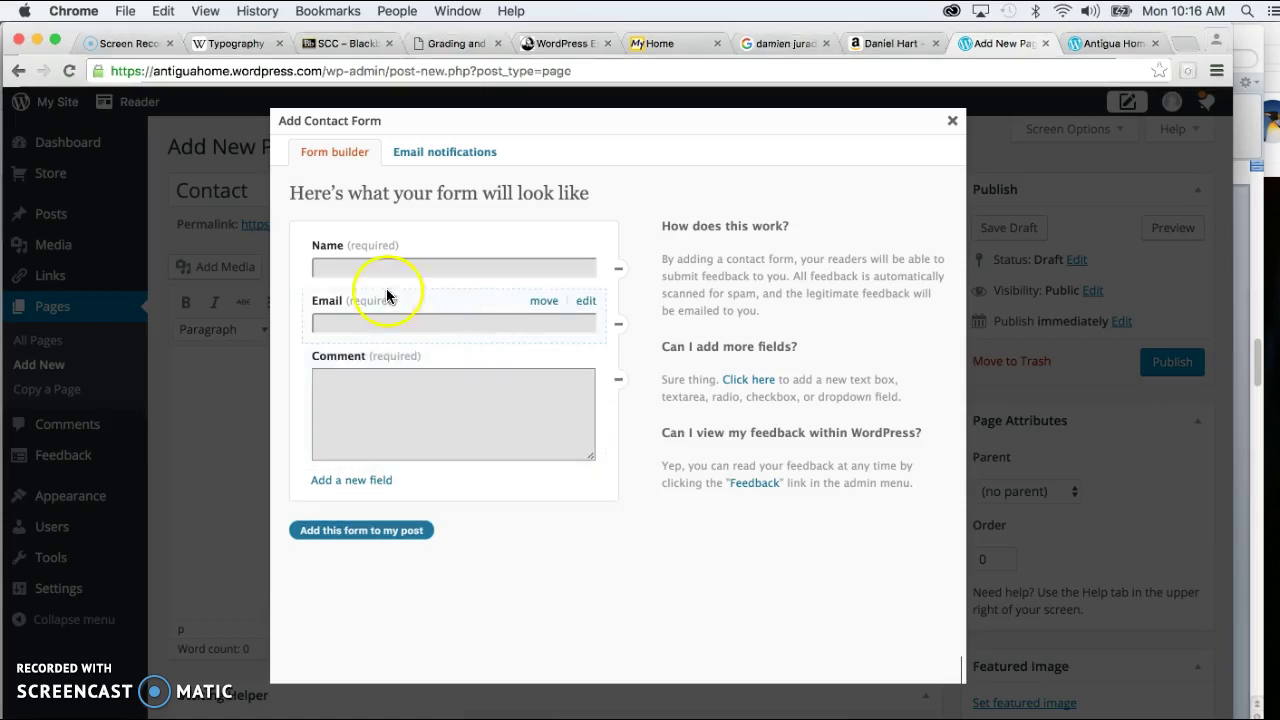
left_click(366, 538)
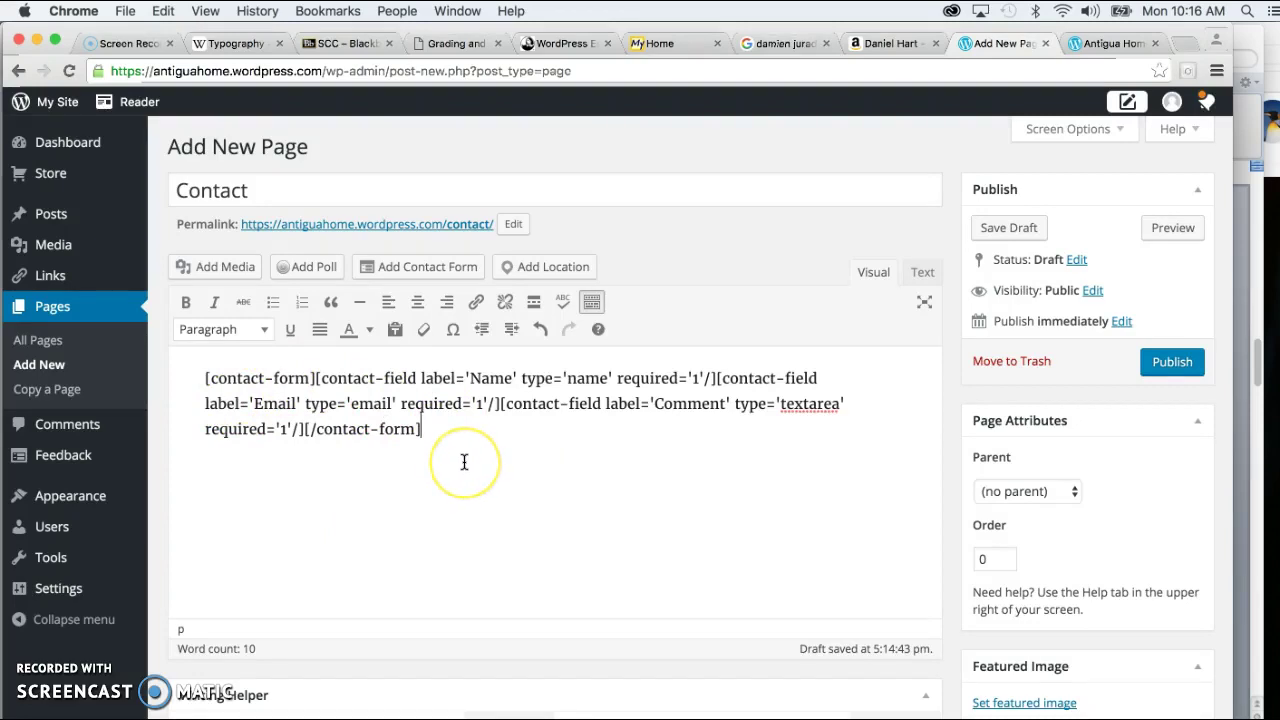
Try to publish the Contact page, preview its contact form and close the preview.
left_click(1170, 362)
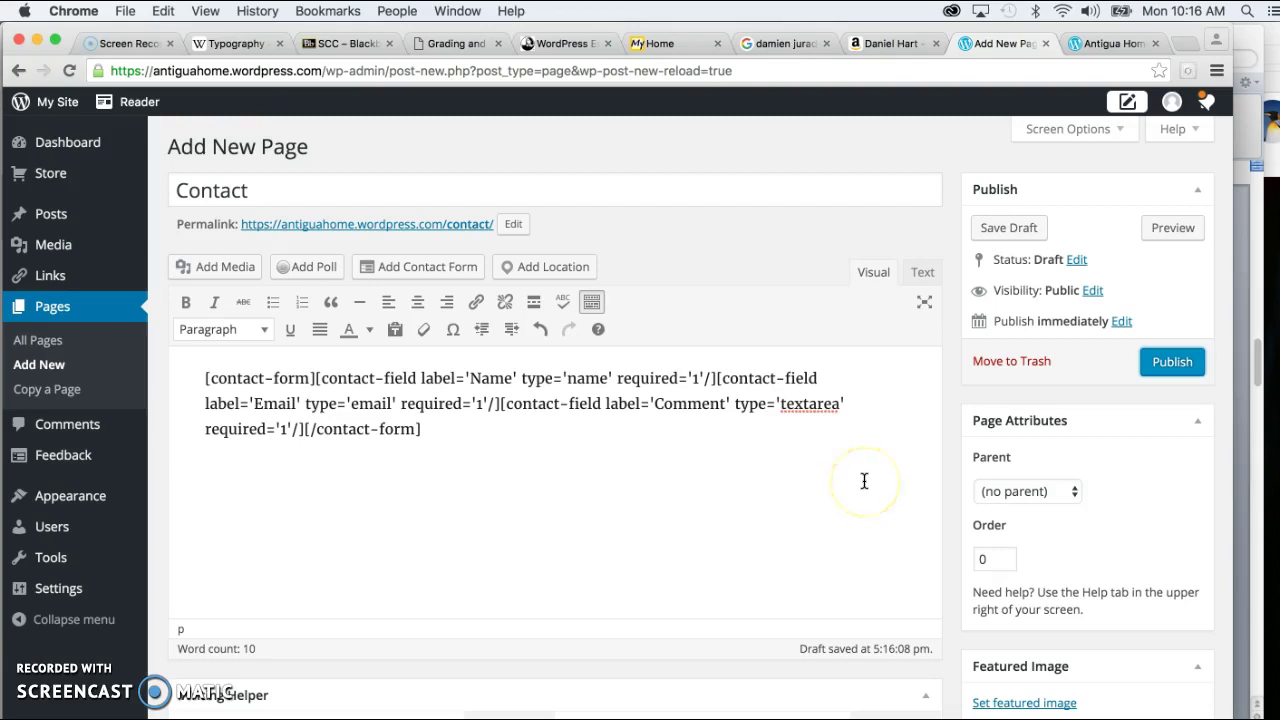
left_click(1173, 228)
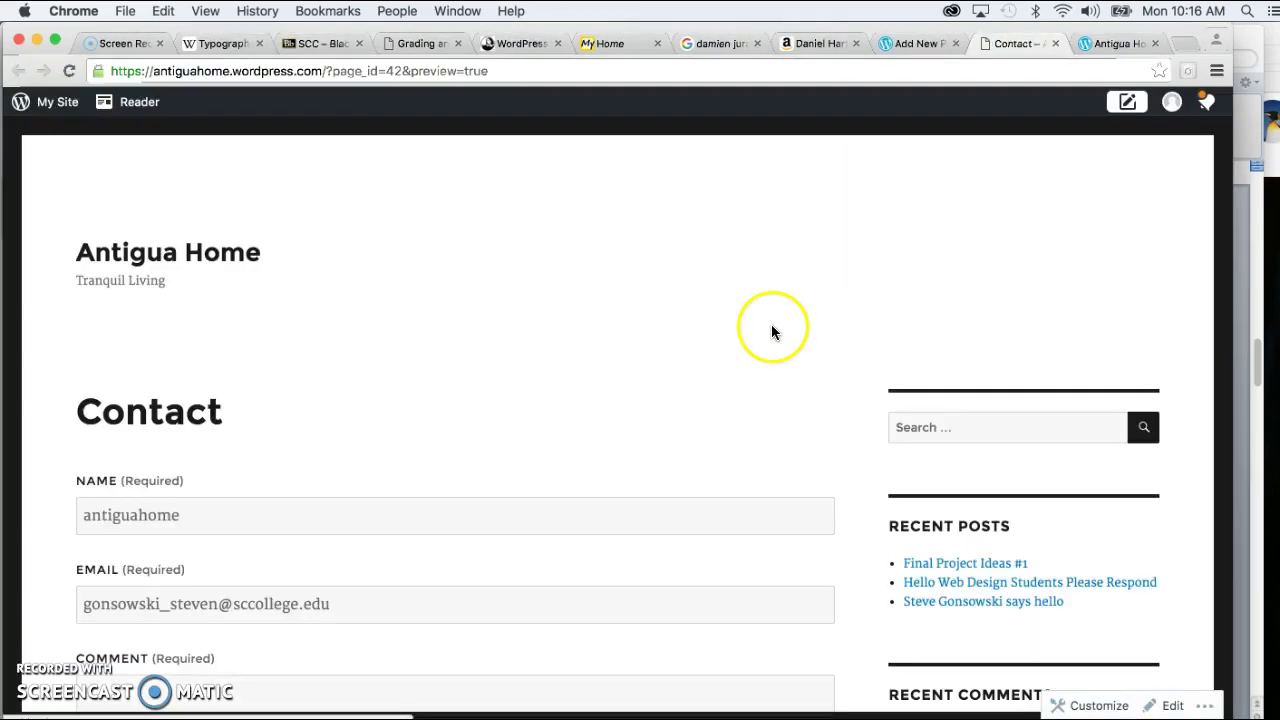
scroll(593, 369, "down", 1)
scroll(593, 369, "down", 10)
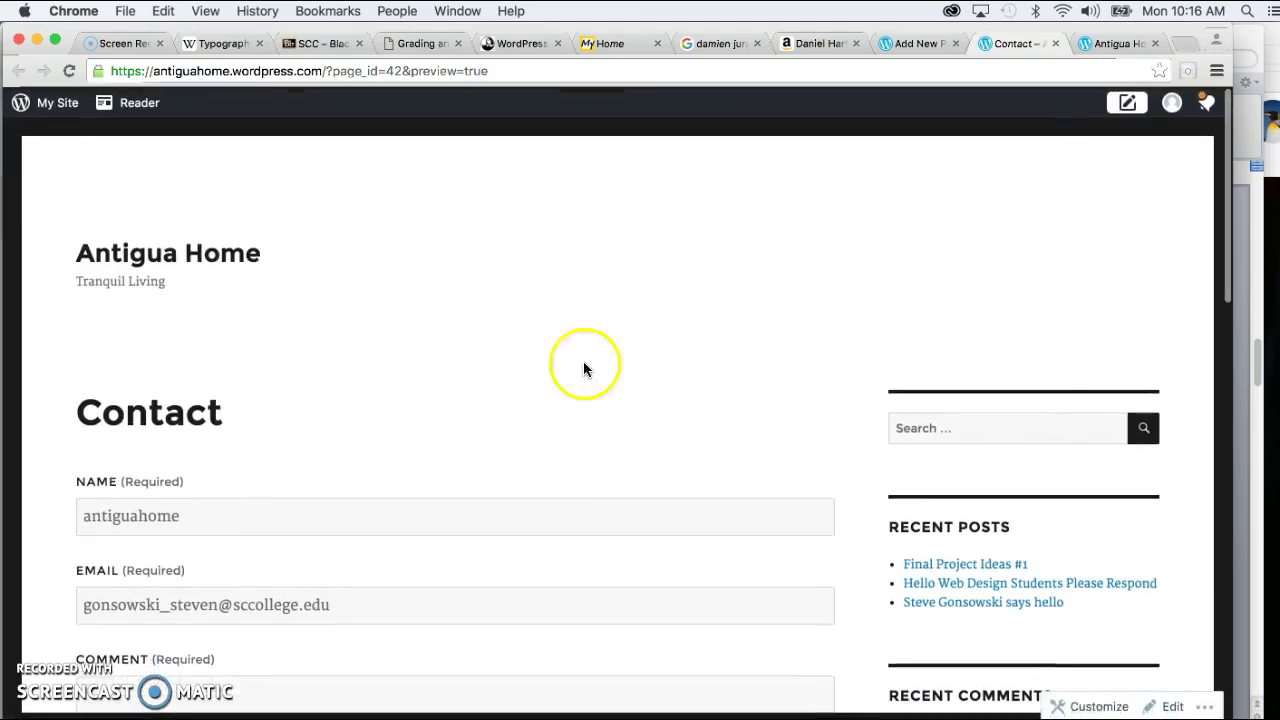
left_click(1058, 44)
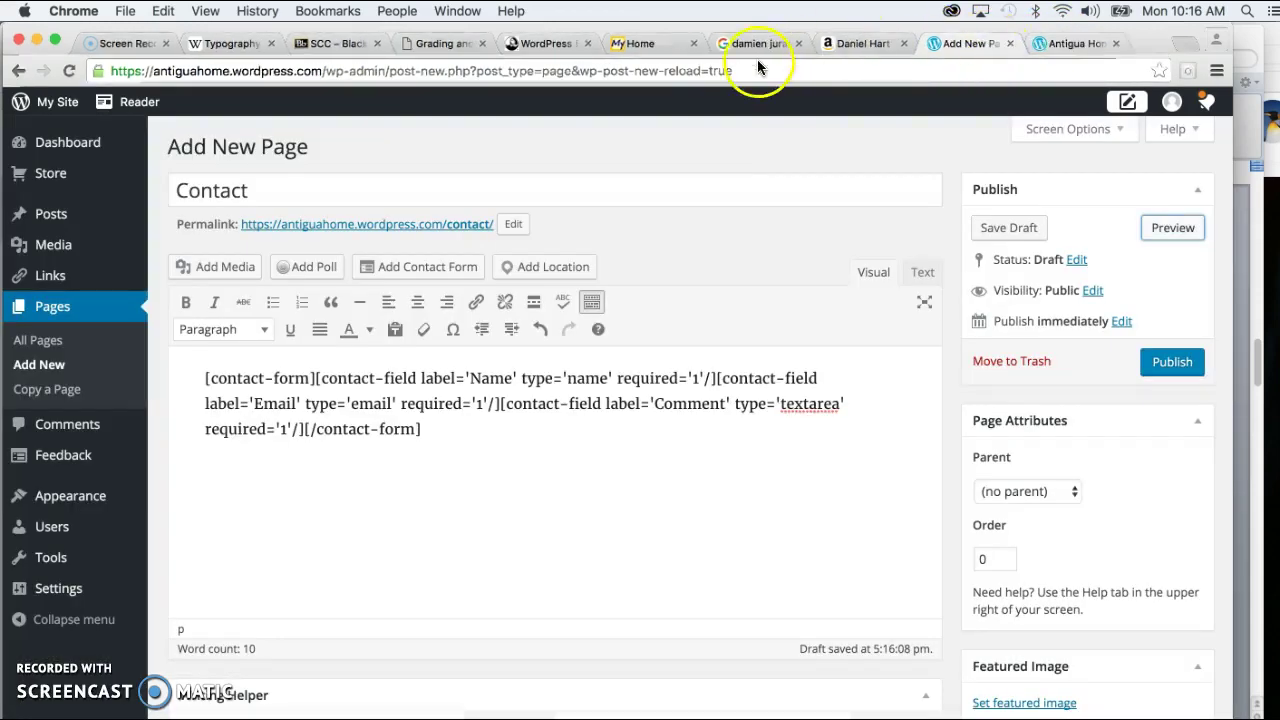
mouse_move(80, 580)
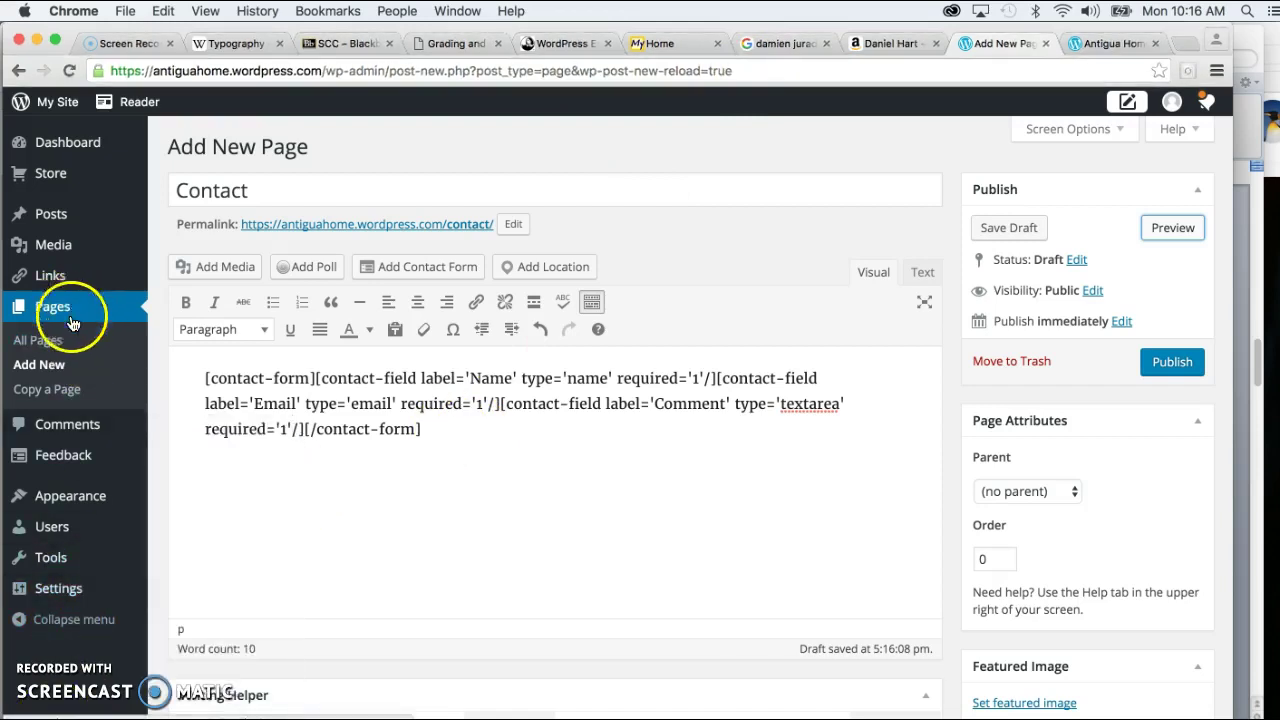
mouse_move(42, 565)
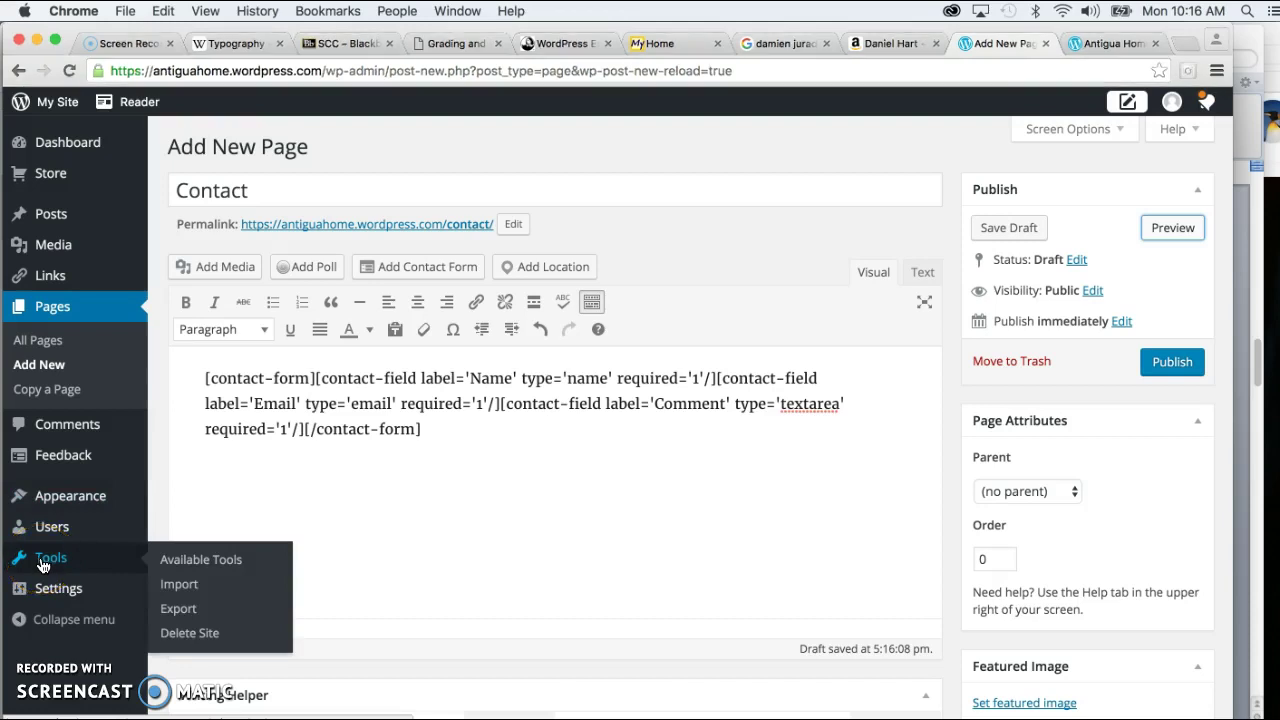
mouse_move(70, 498)
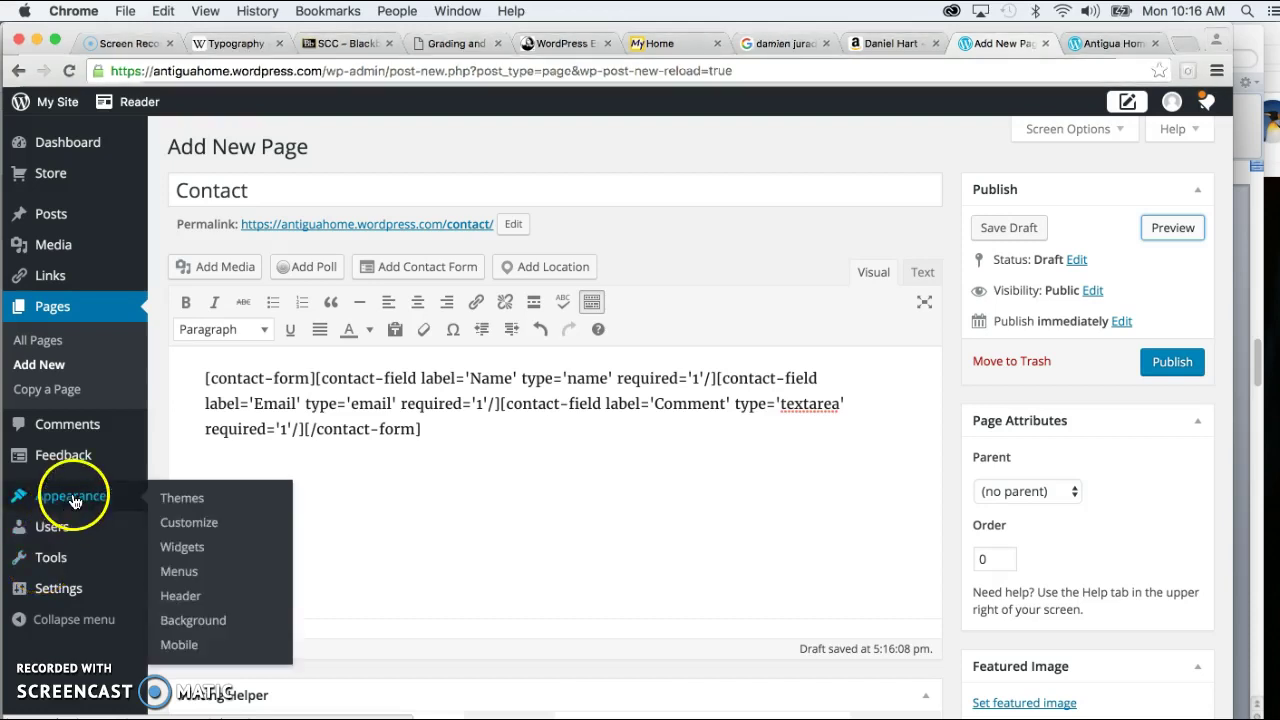
left_click(197, 574)
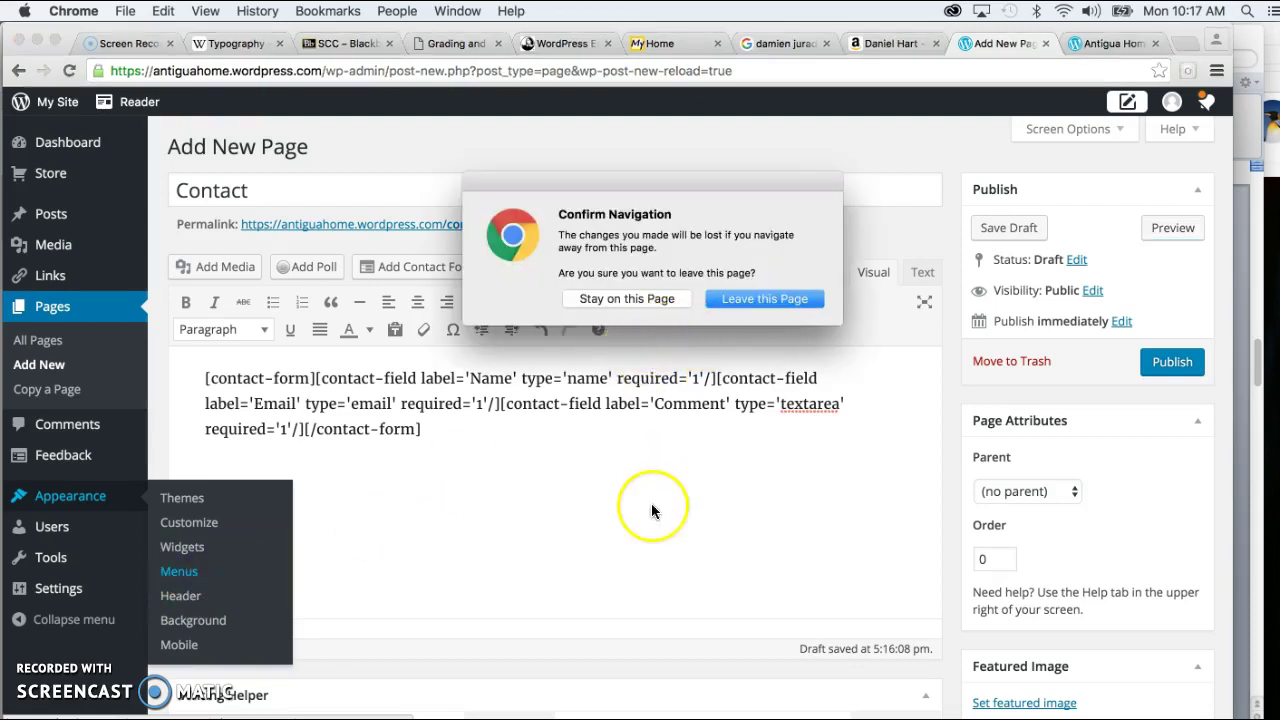
left_click(626, 299)
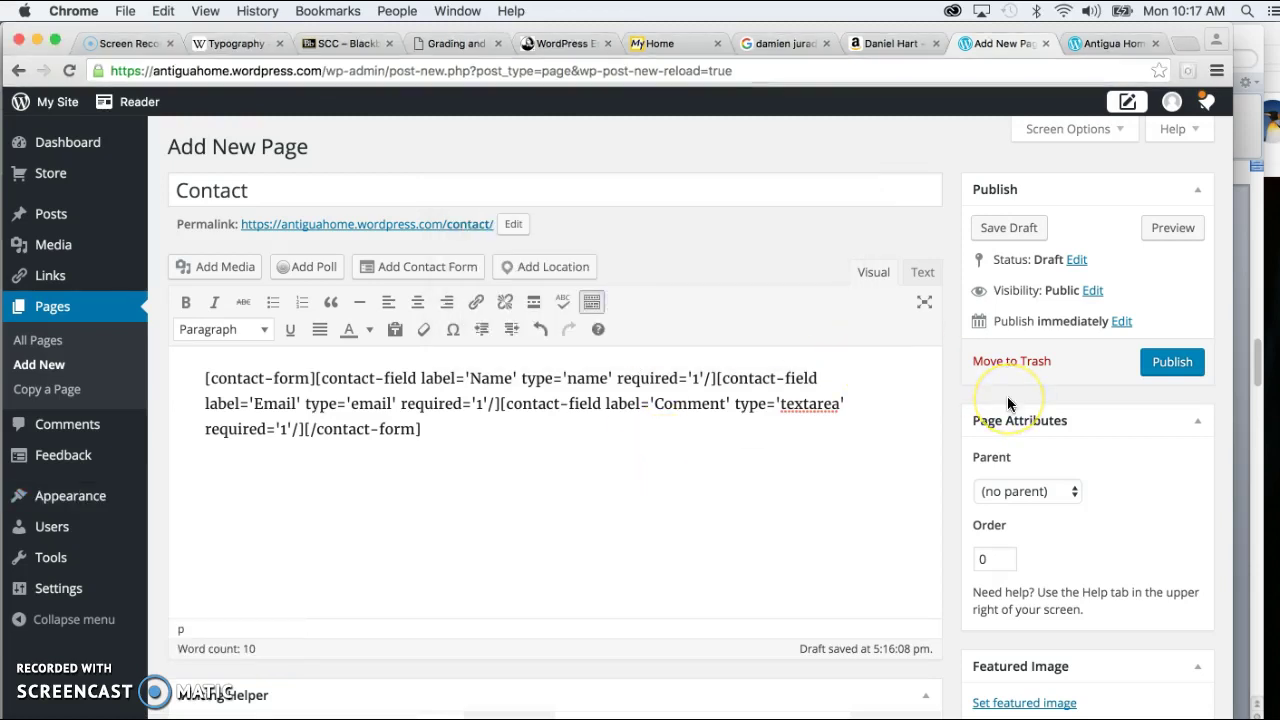
Publish the Contact page.
scroll(1006, 400, "down", 1)
left_click(1170, 345)
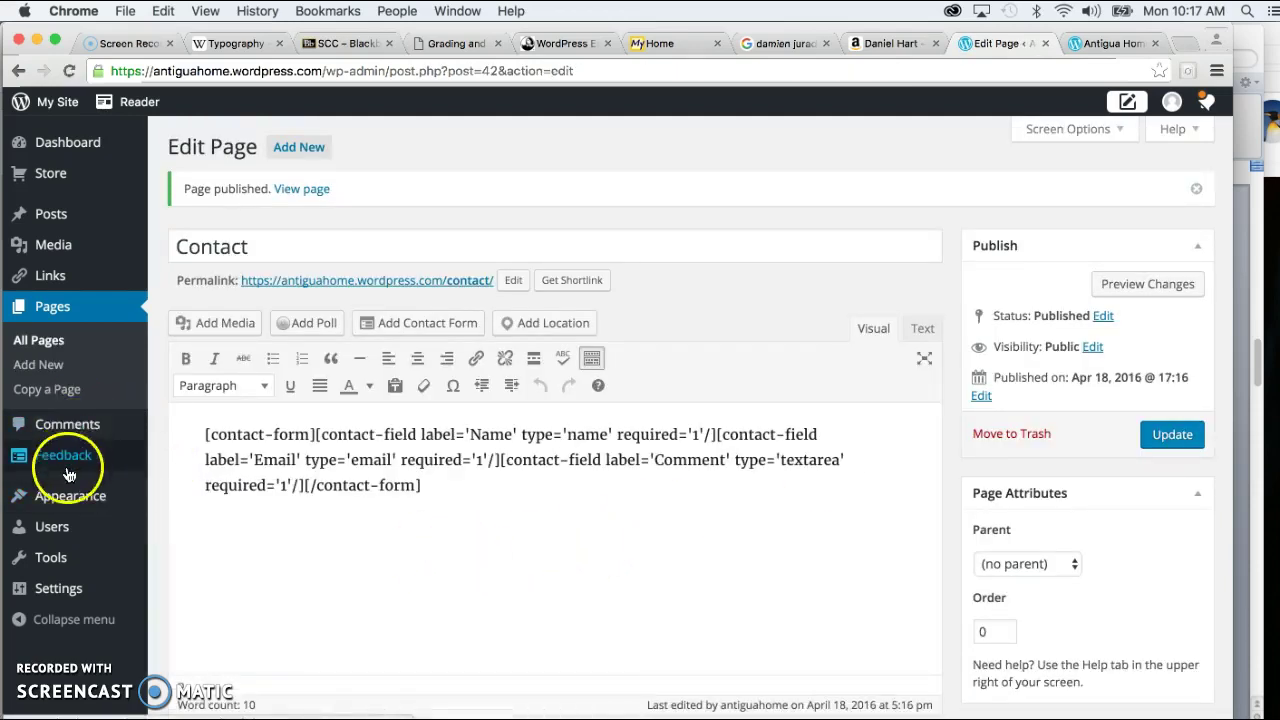
Create a new navigation menu named "steves nav".
mouse_move(71, 498)
left_click(180, 572)
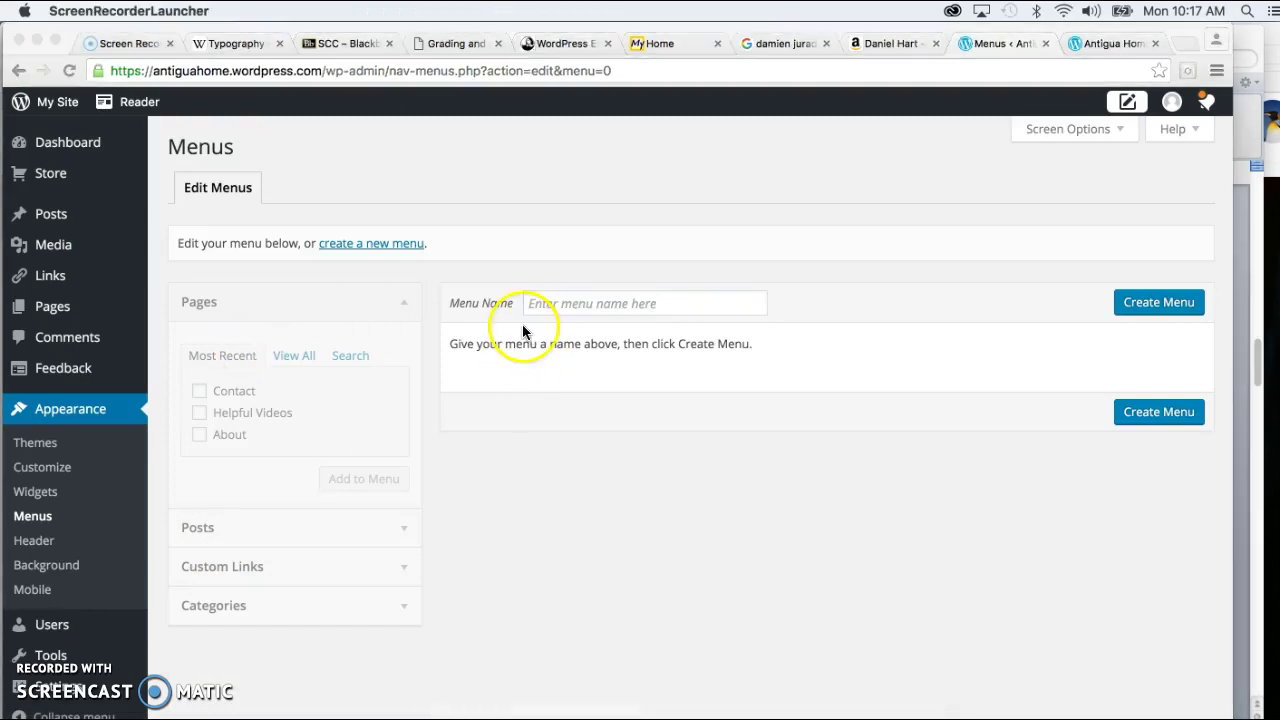
left_click(551, 303)
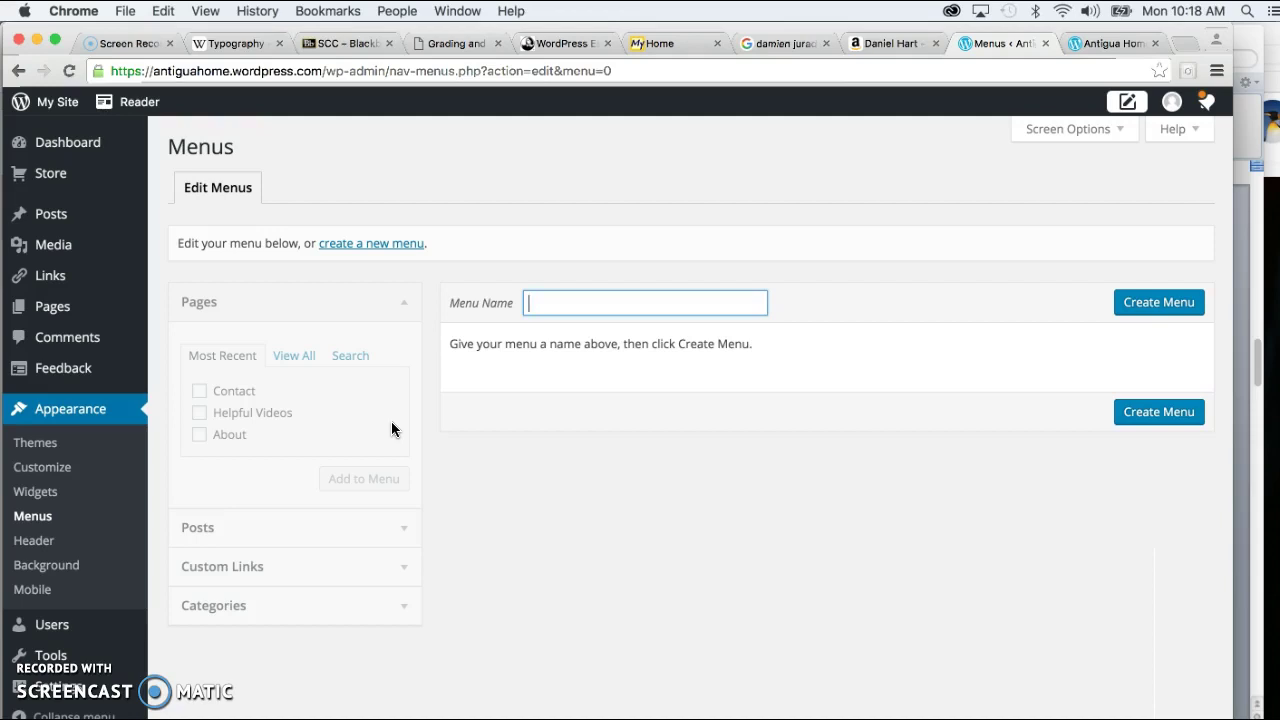
type("steves nav")
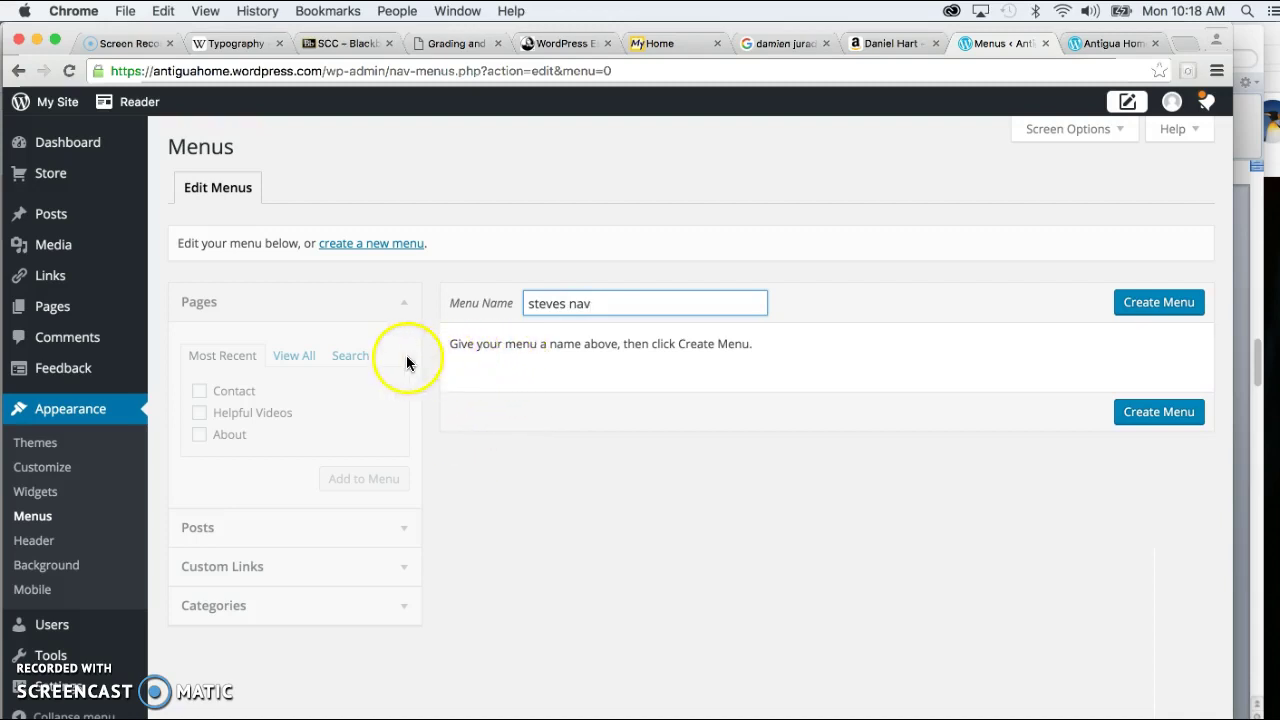
left_click(1162, 303)
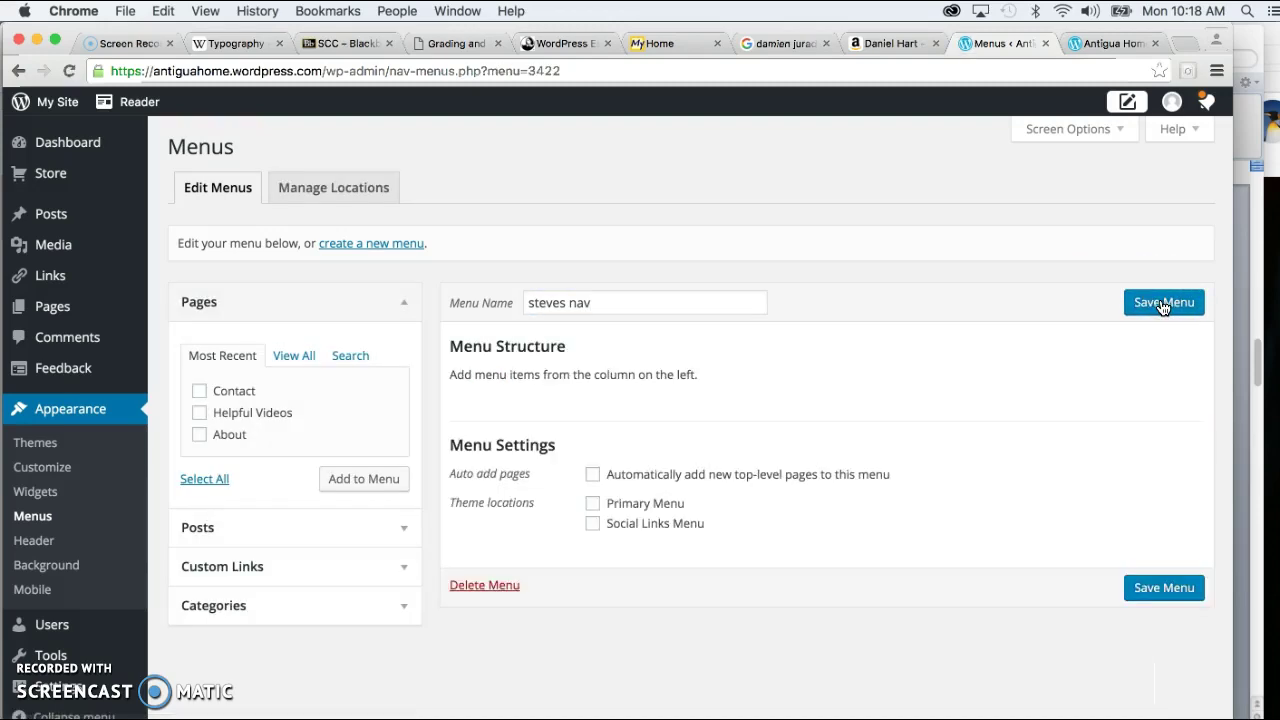
Assign the new menu to the Primary Menu theme location.
scroll(777, 391, "down", 1)
left_click(52, 611)
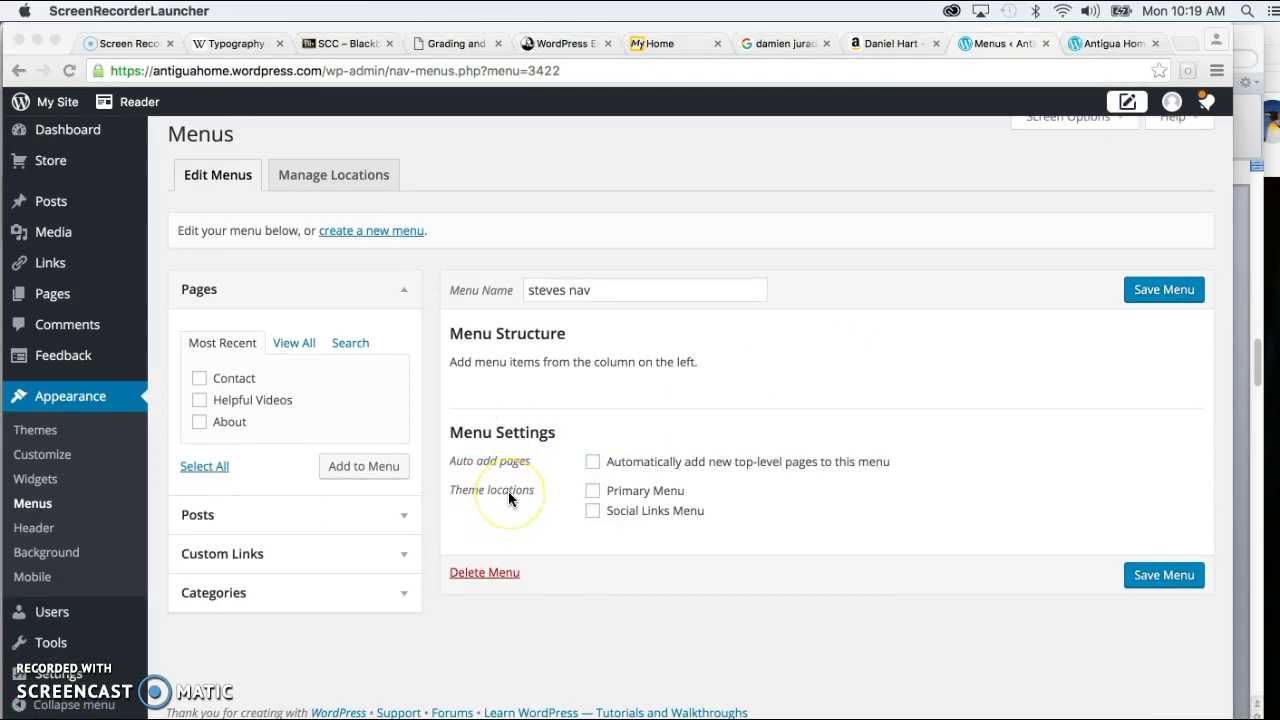
left_click(591, 490)
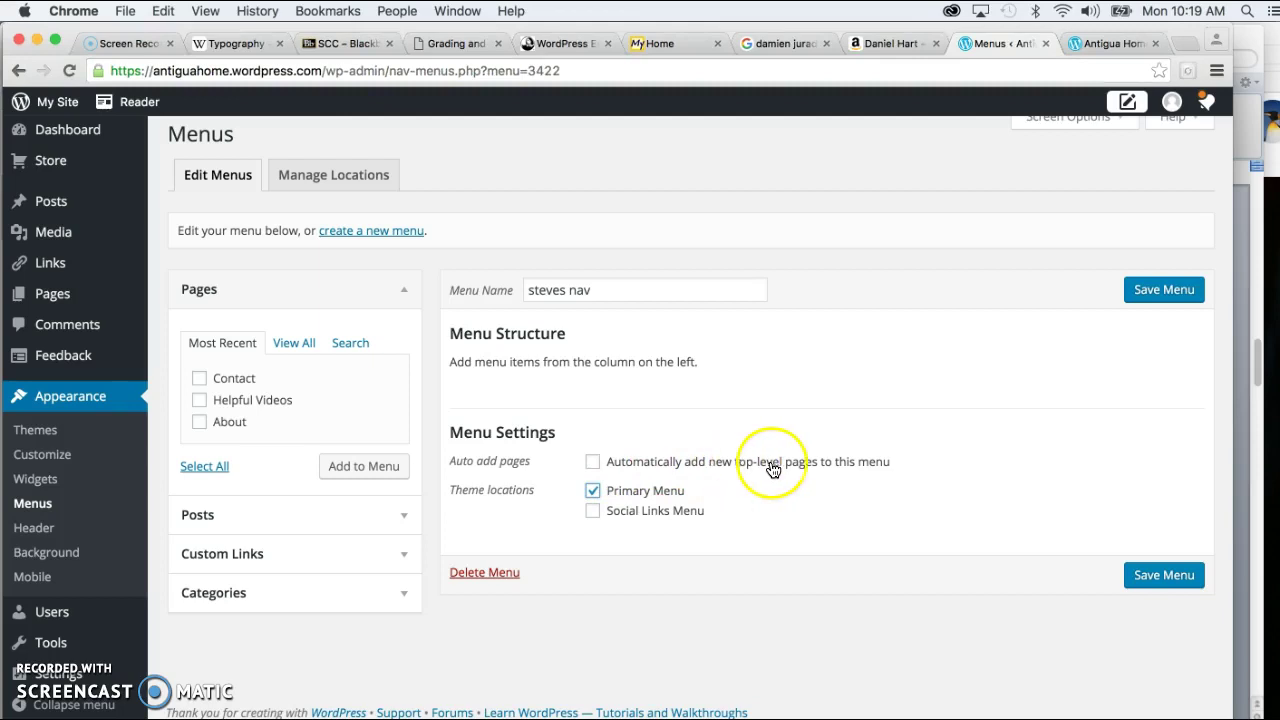
left_click(592, 489)
Add the Contact and About pages to the steves nav menu and save it.
left_click(200, 379)
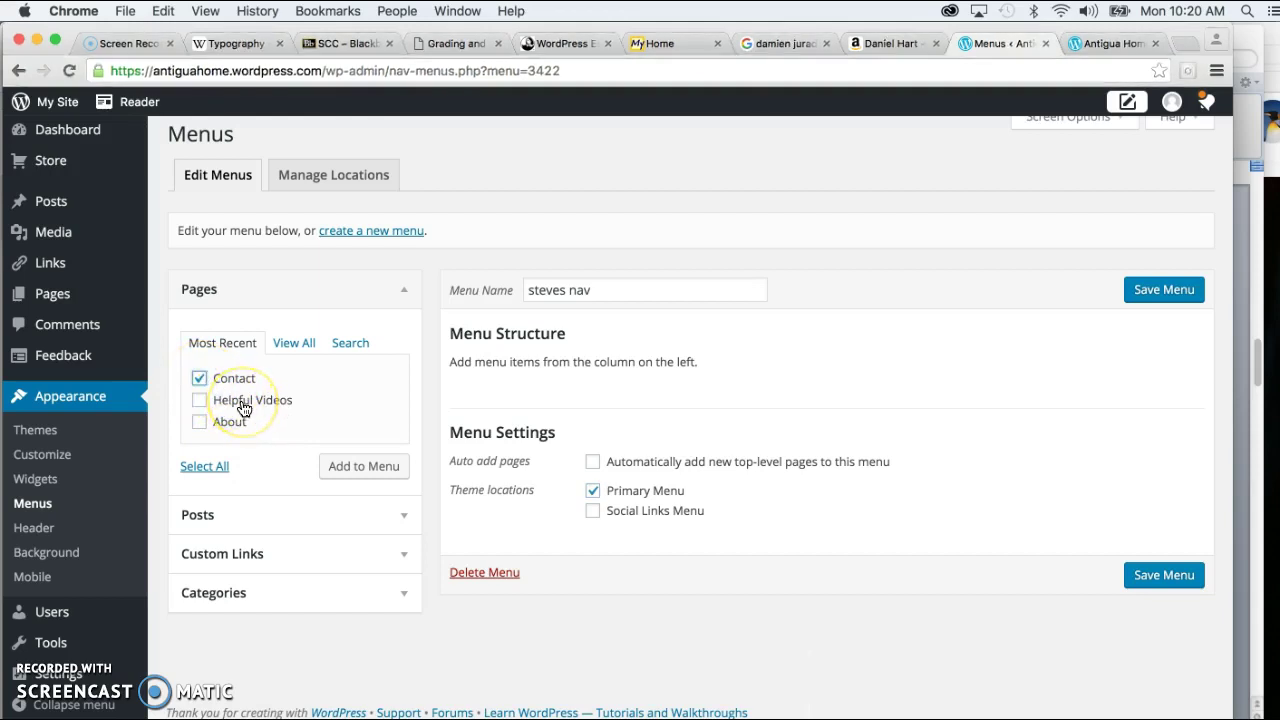
left_click(201, 422)
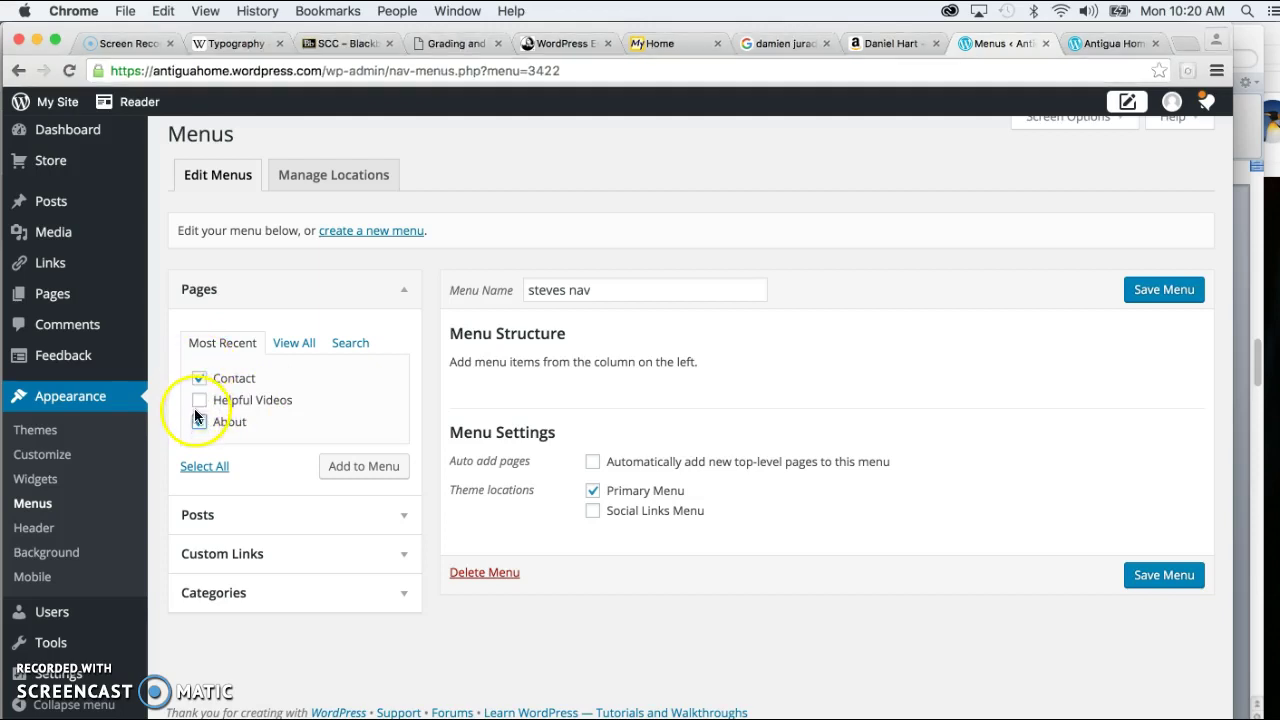
left_click(365, 469)
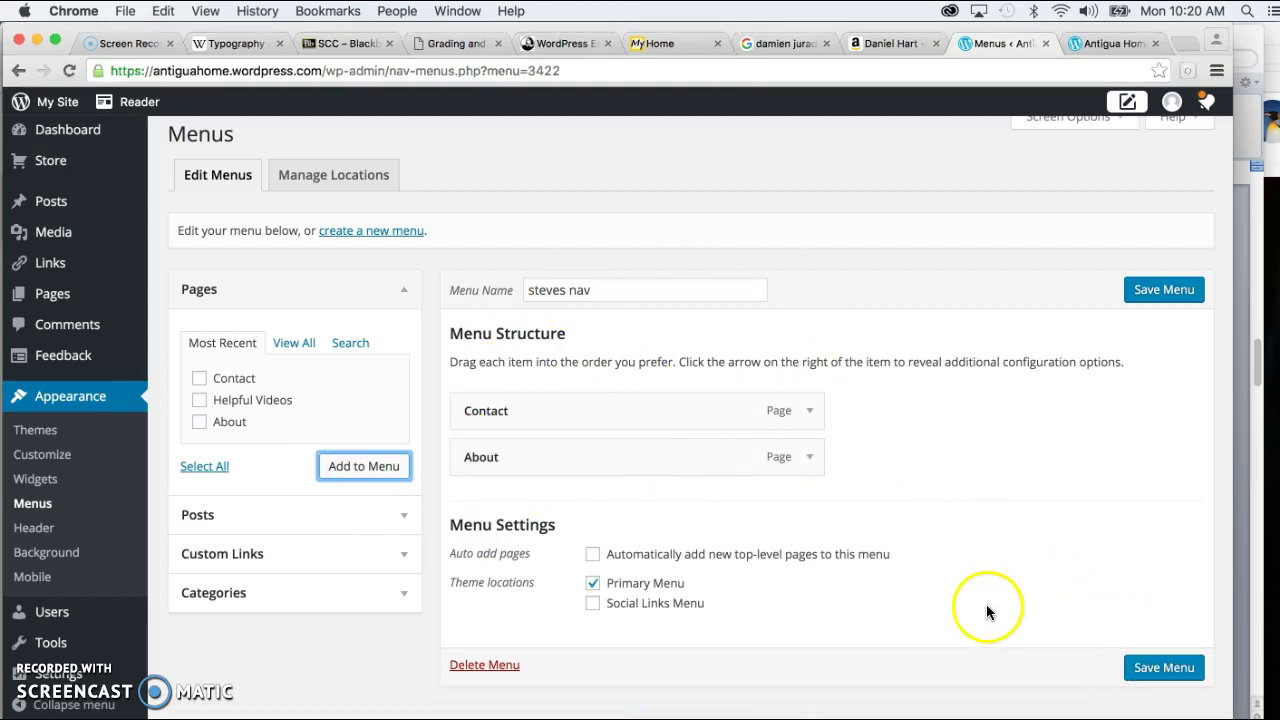
left_click(1158, 668)
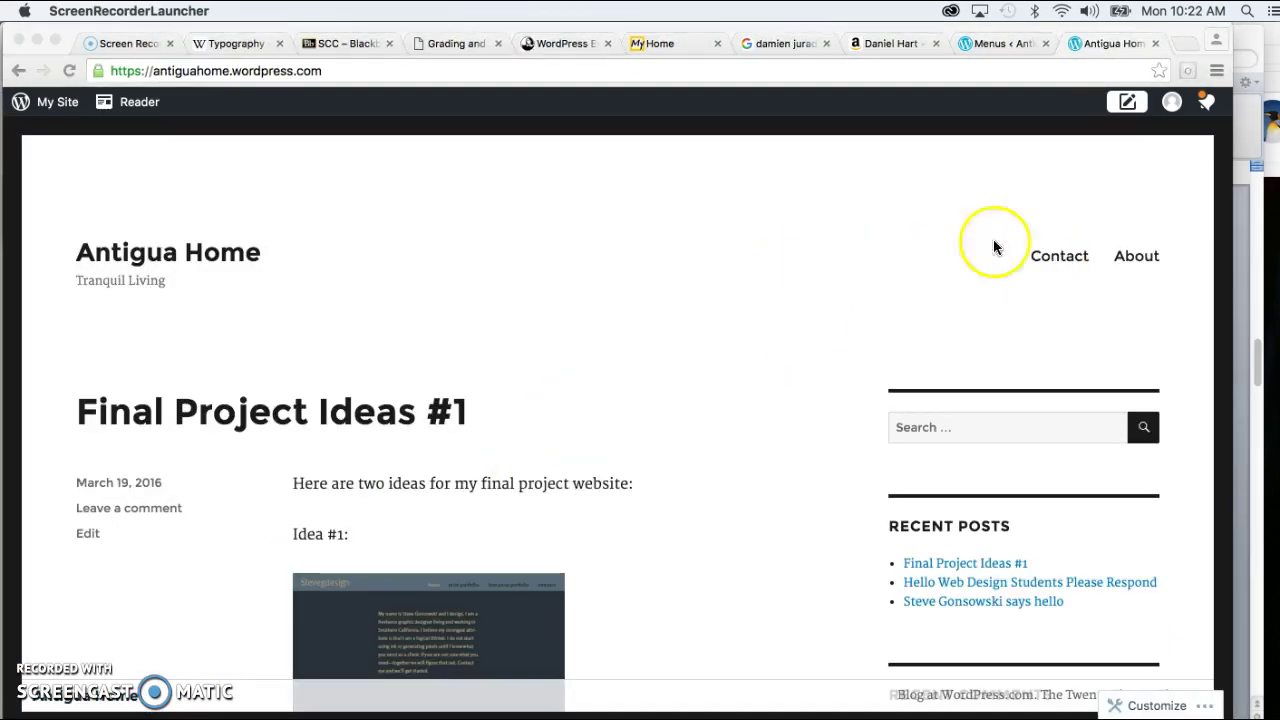
Check the Contact and About navigation links and the site title's home link on the live site.
left_click(1053, 259)
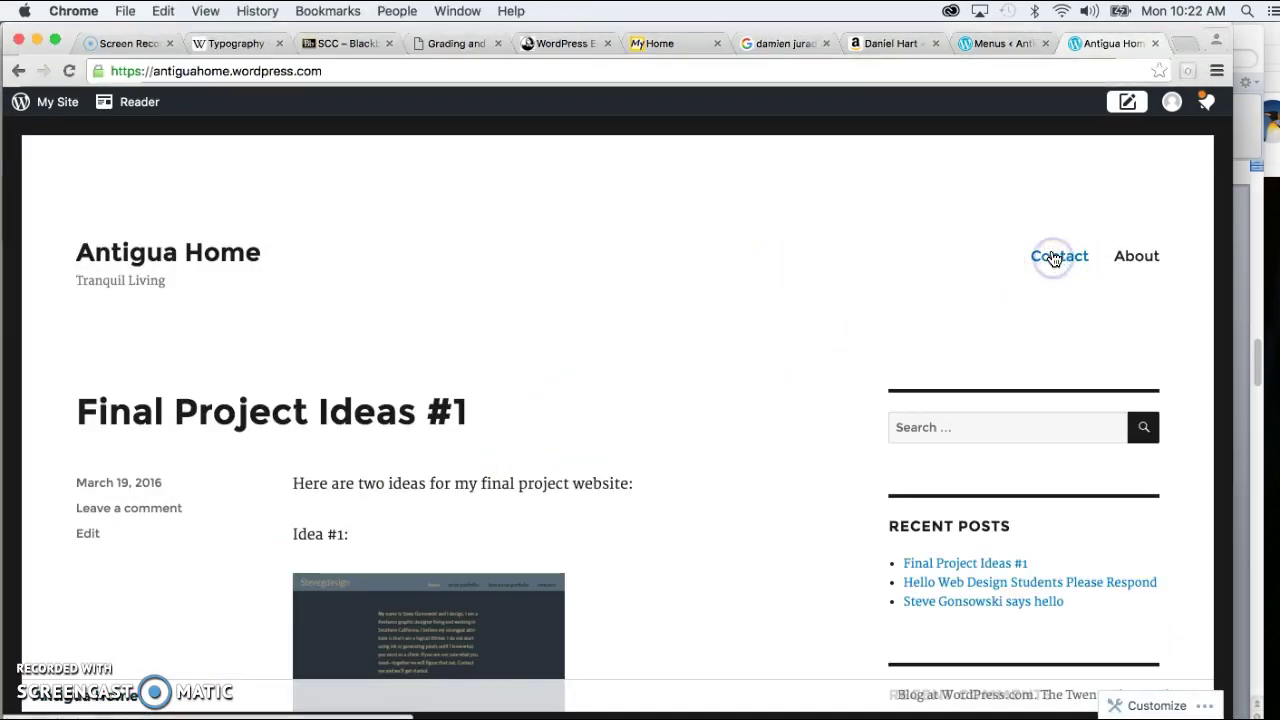
left_click(1142, 258)
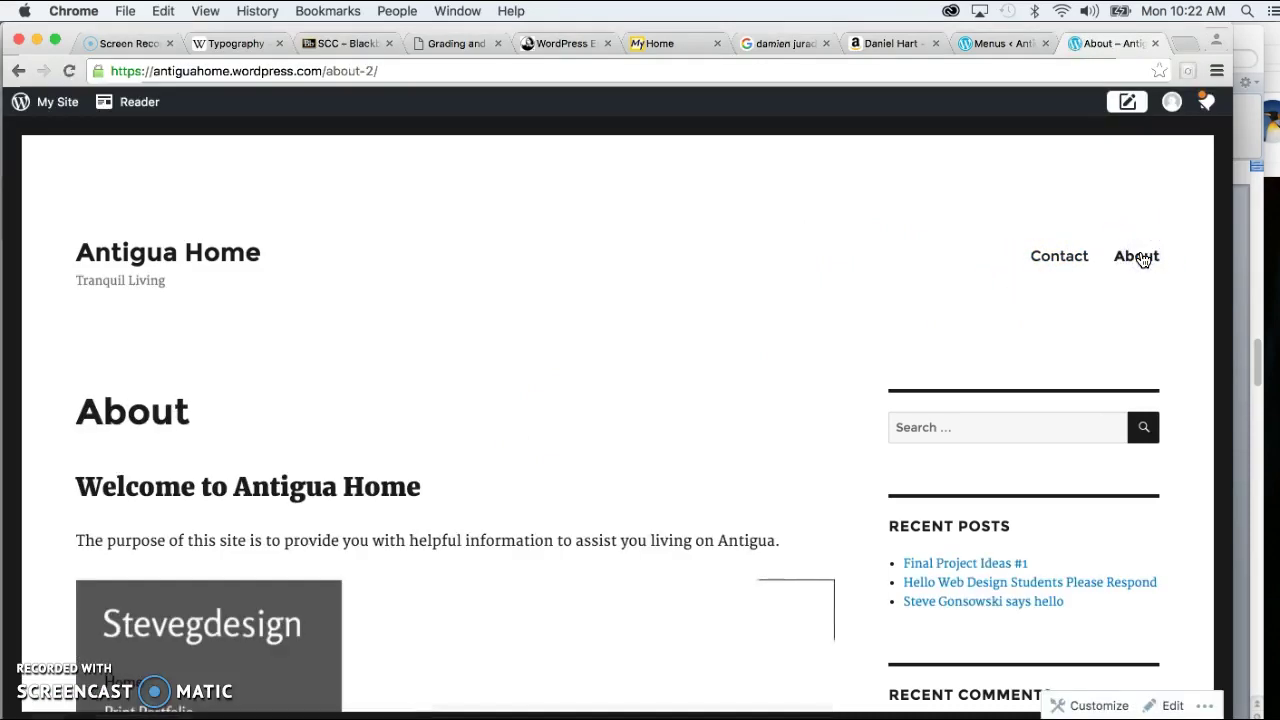
left_click(1140, 258)
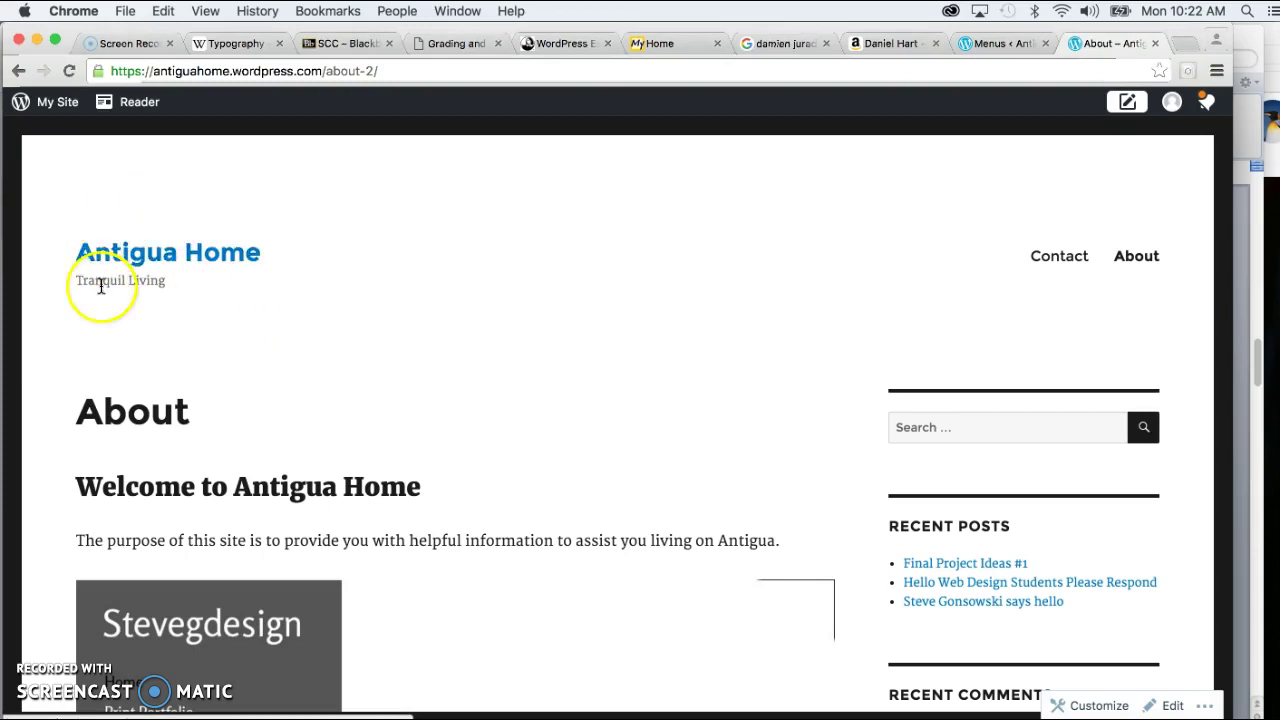
left_click(205, 258)
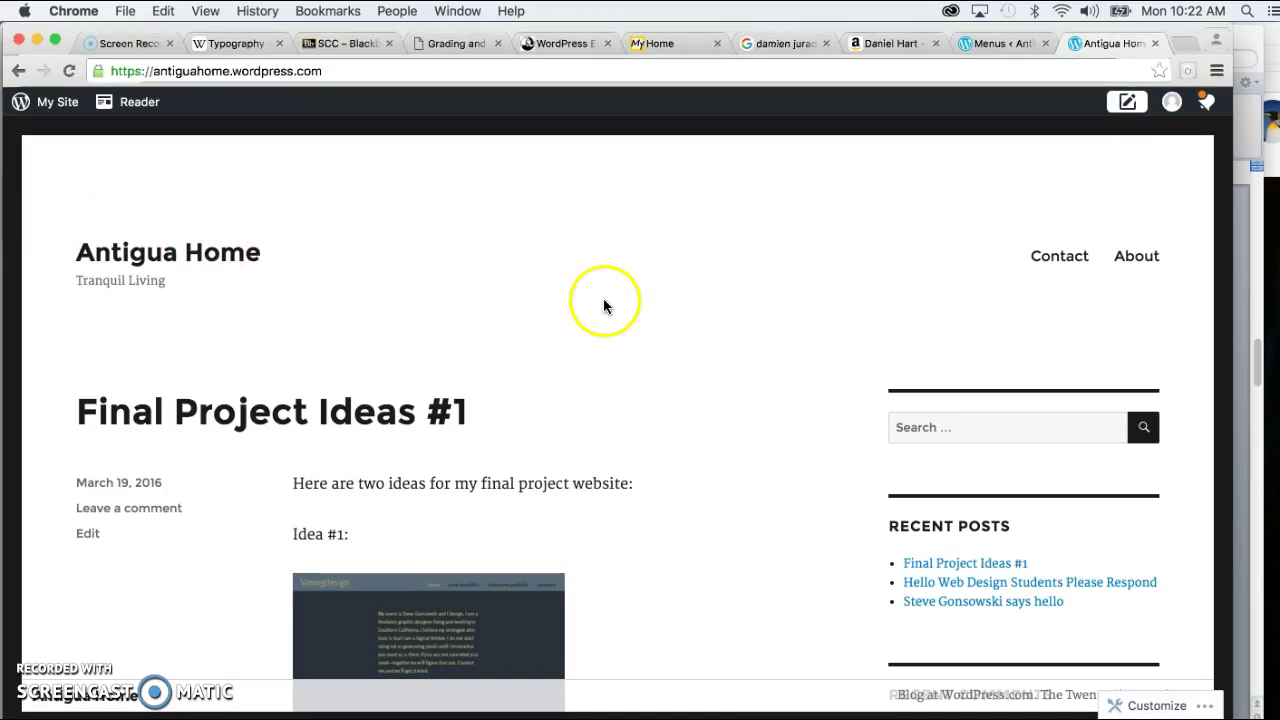
left_click(1052, 258)
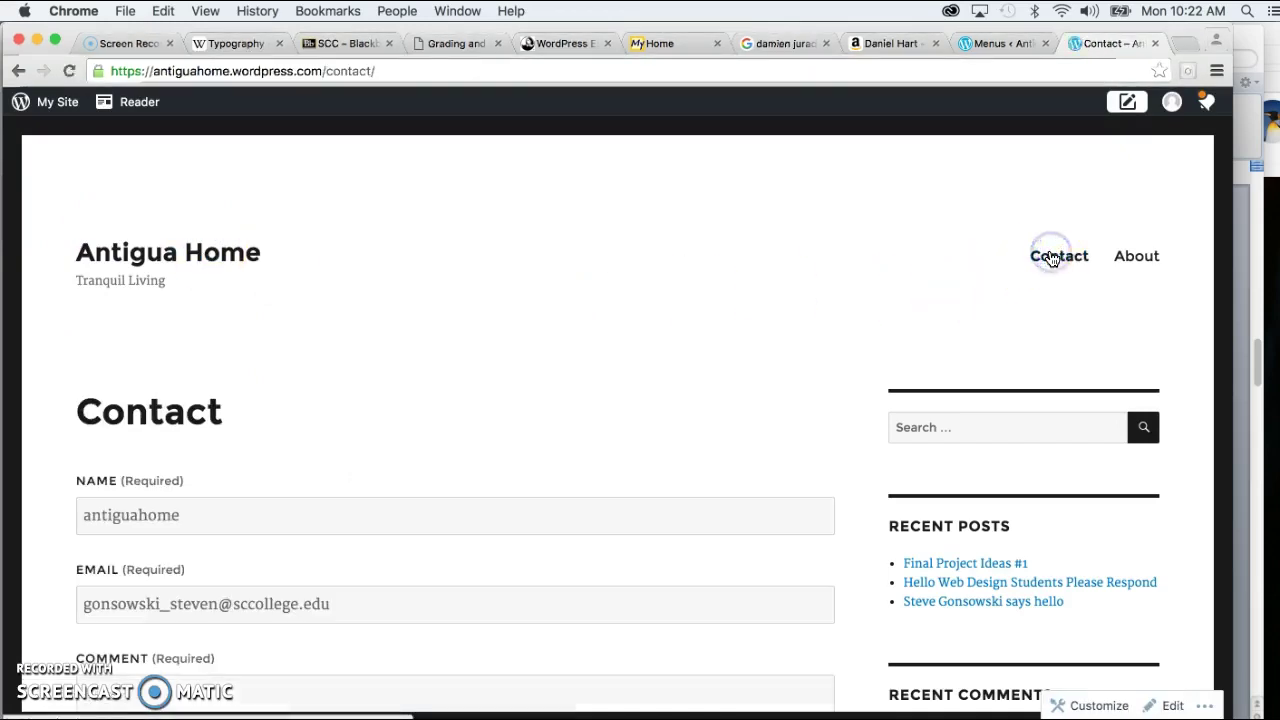
left_click(1134, 260)
left_click(221, 258)
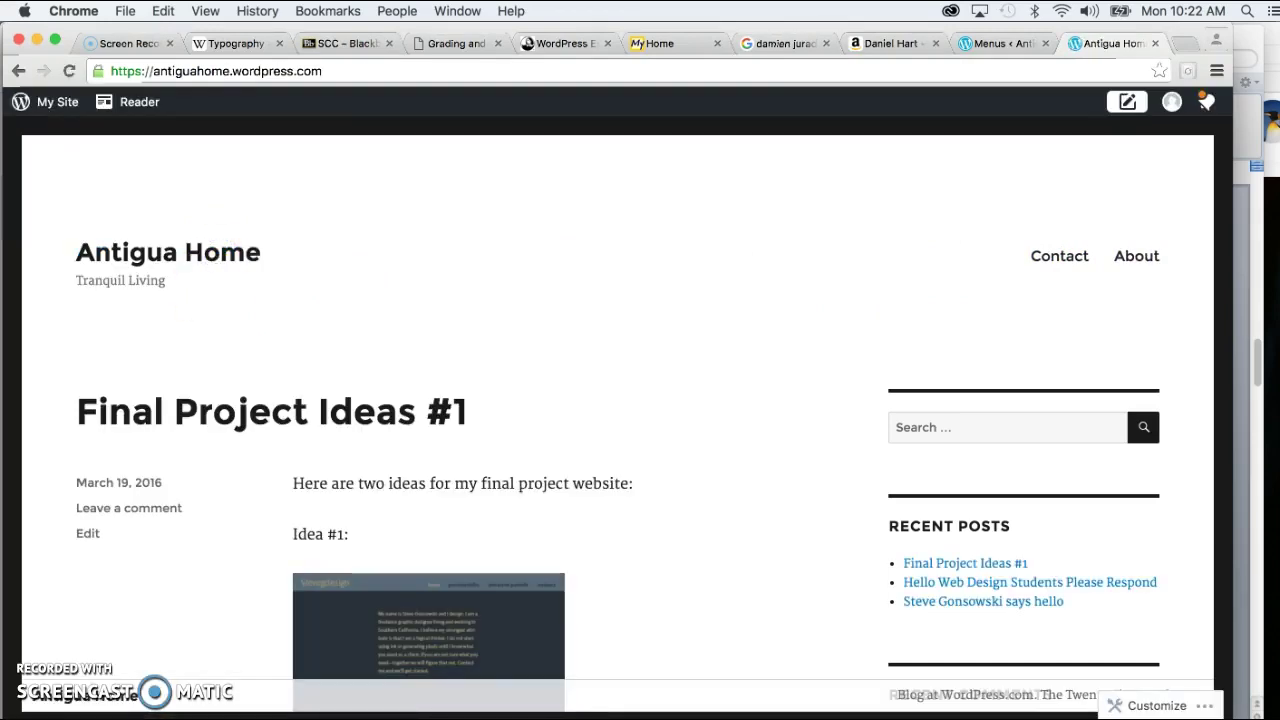
left_click(1140, 258)
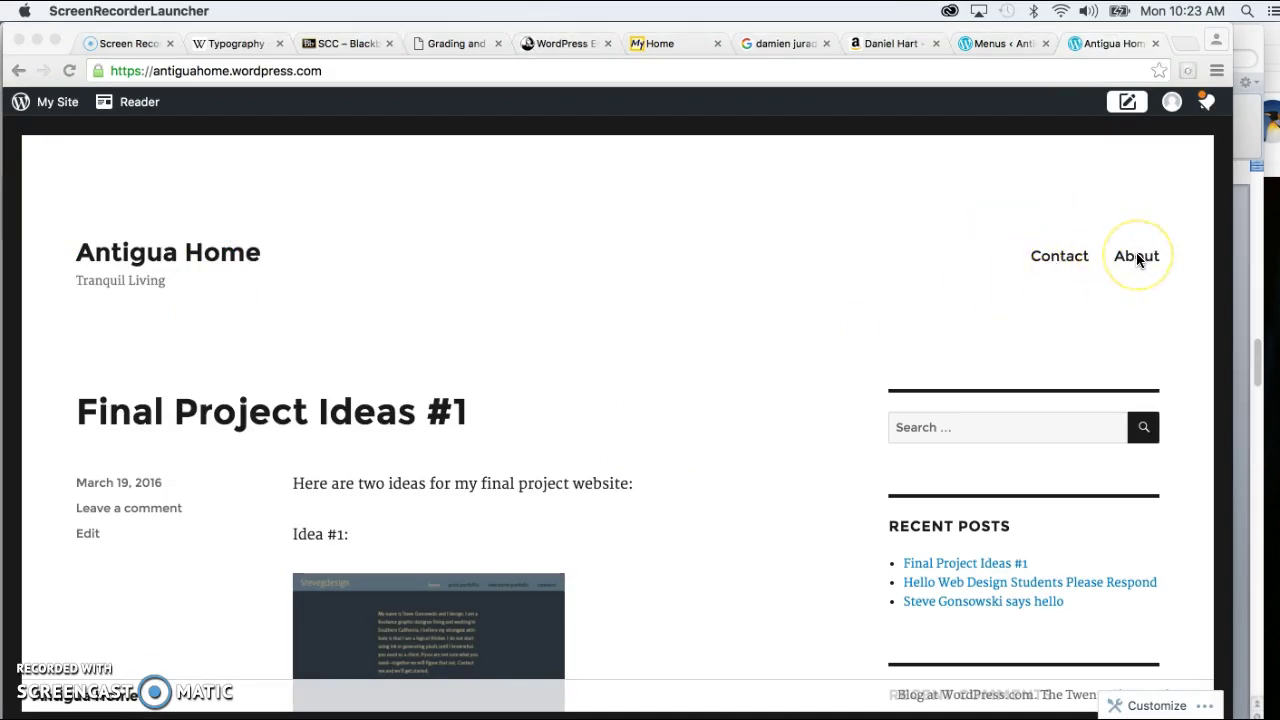
Return to the menu editor and add the Helpful Videos page to the steves nav menu.
left_click(988, 45)
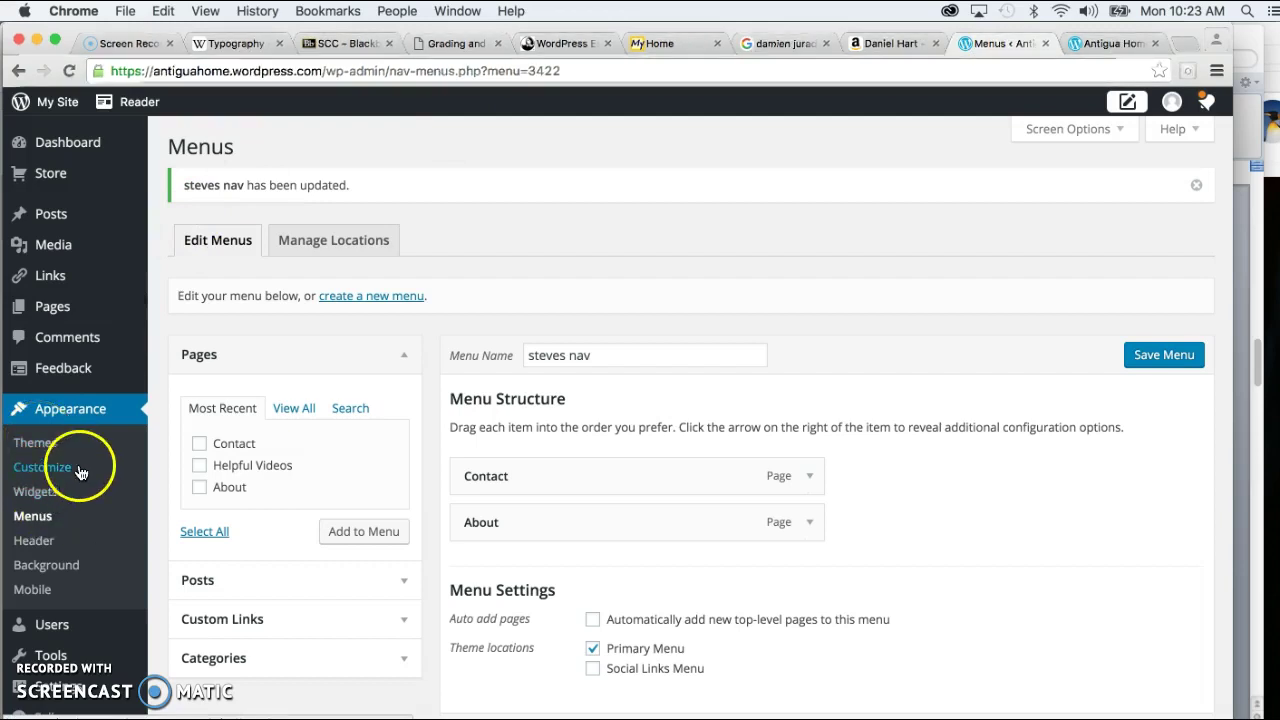
left_click(32, 525)
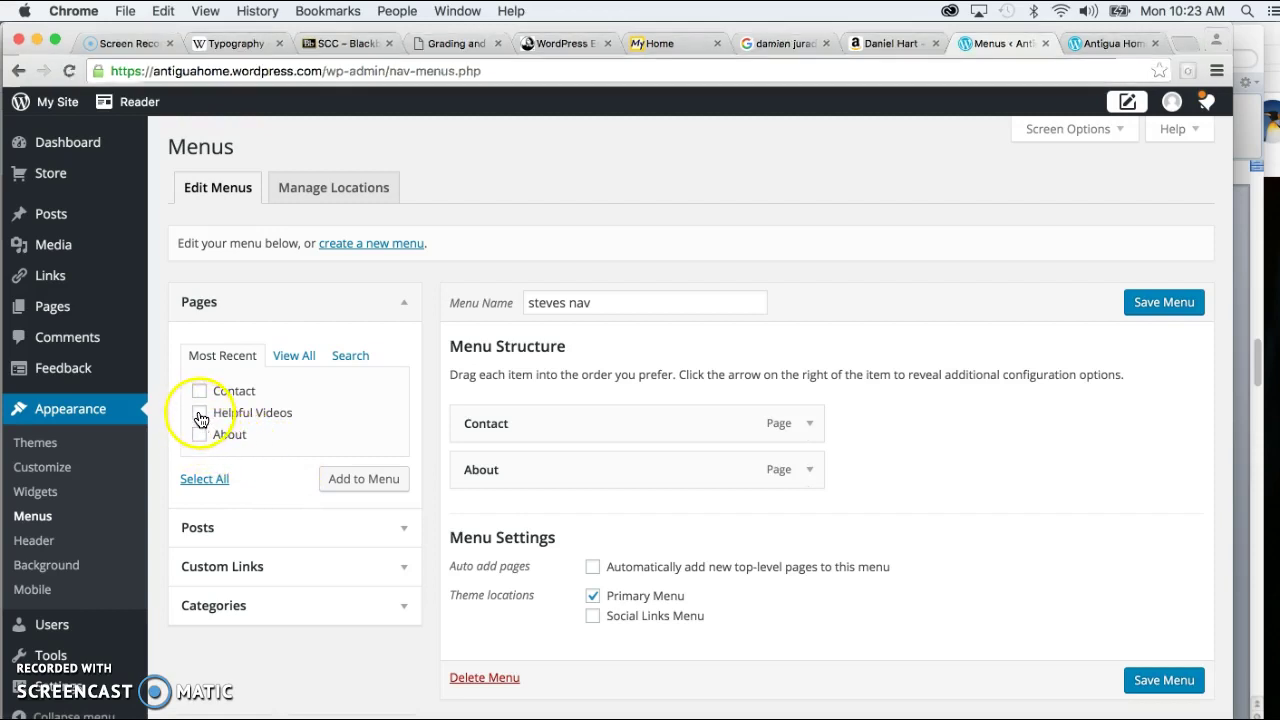
left_click(349, 482)
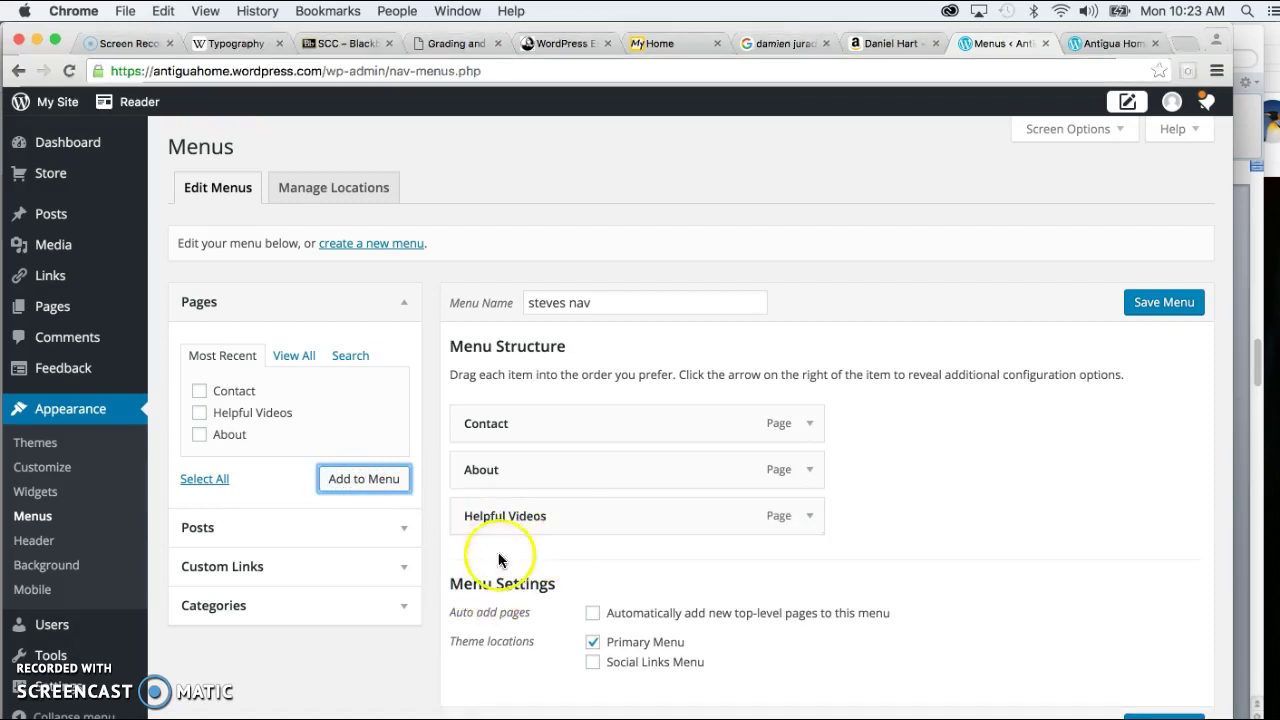
Reorder the menu items as About, Helpful Videos, Contact.
left_click_drag(506, 517, 505, 470)
left_click_drag(509, 425, 508, 517)
left_click_drag(505, 470, 508, 433)
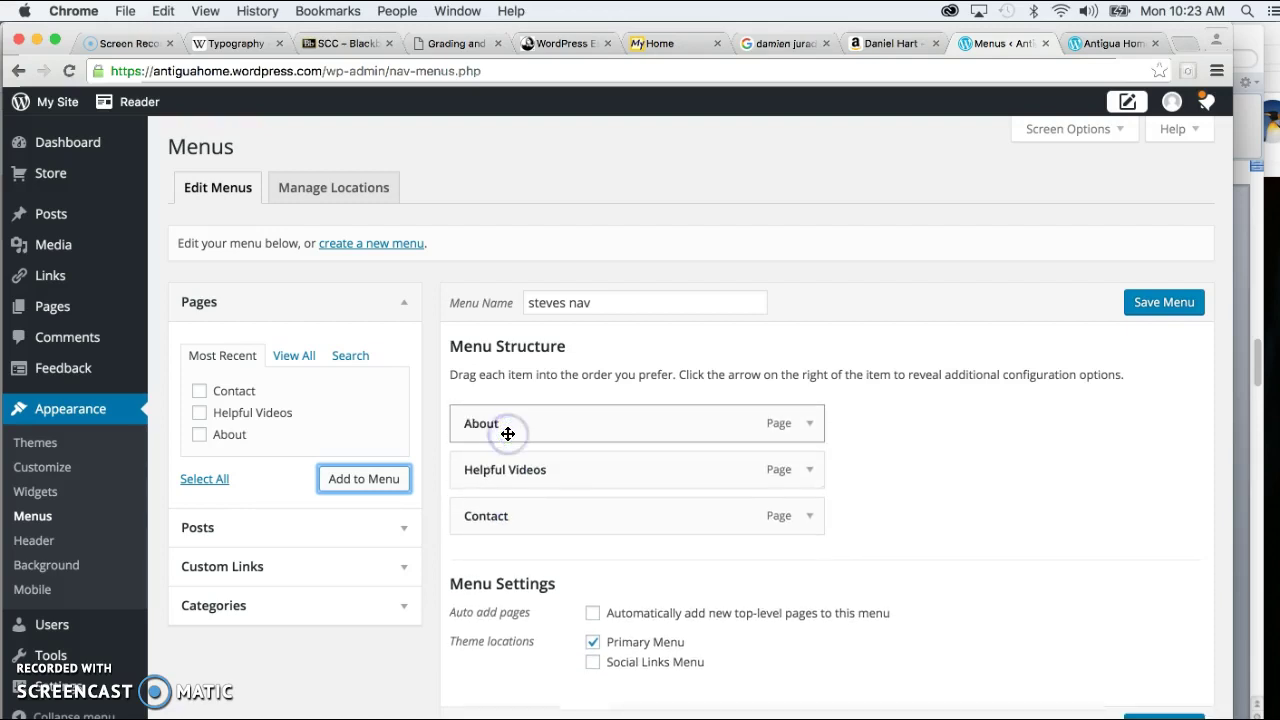
Try nesting Helpful Videos and Contact as sub items under About.
left_click(470, 473)
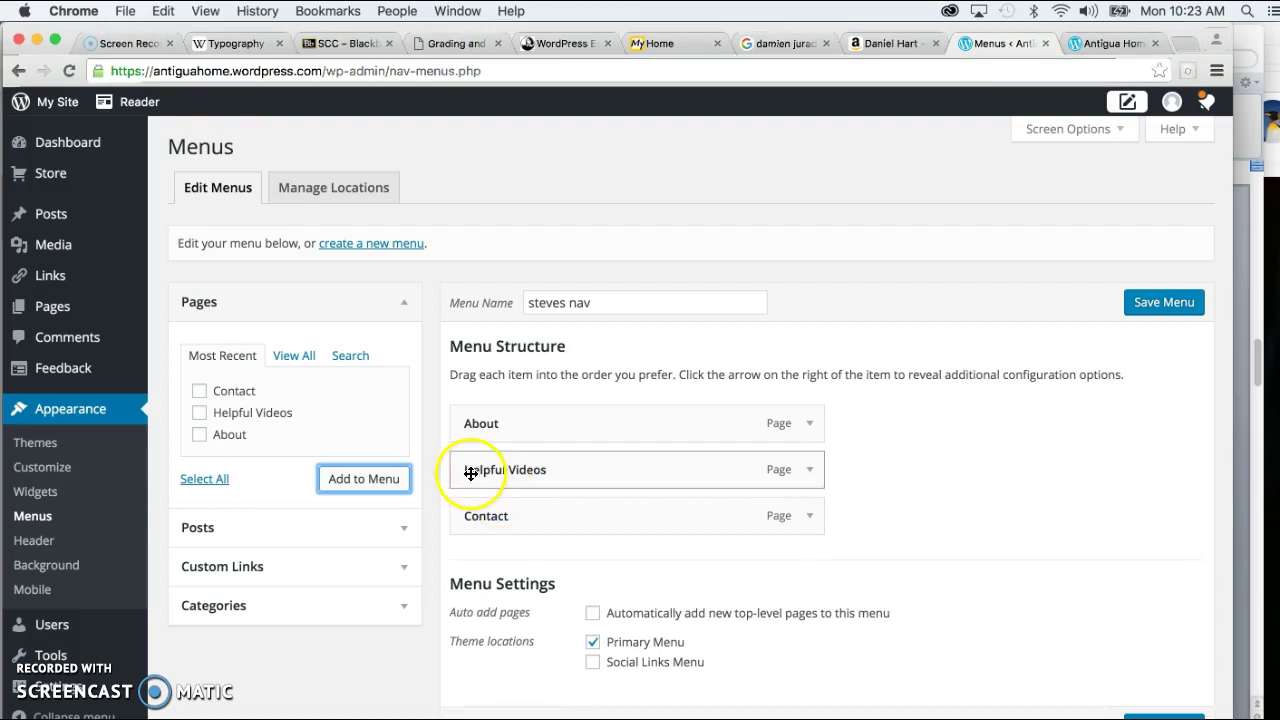
mouse_move(471, 473)
left_mouse_down()
mouse_move(463, 497)
mouse_move(473, 478)
left_mouse_up()
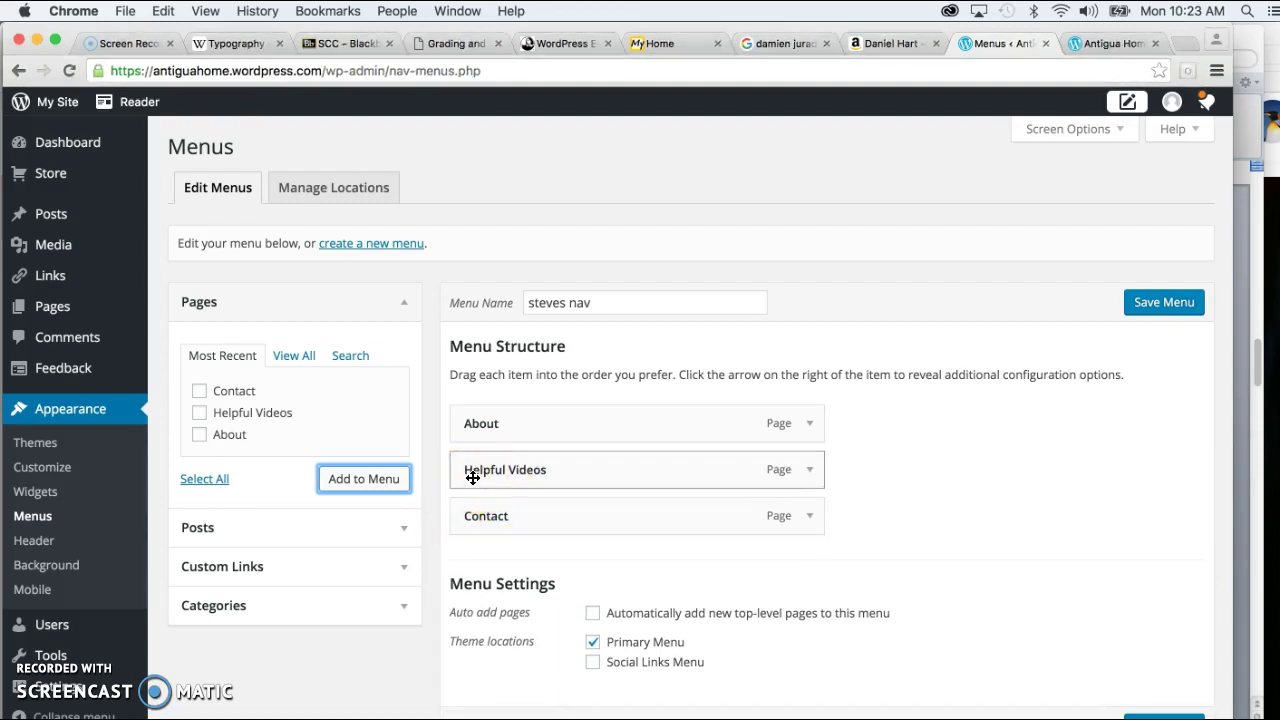
left_click_drag(473, 478, 500, 471)
left_click(471, 469)
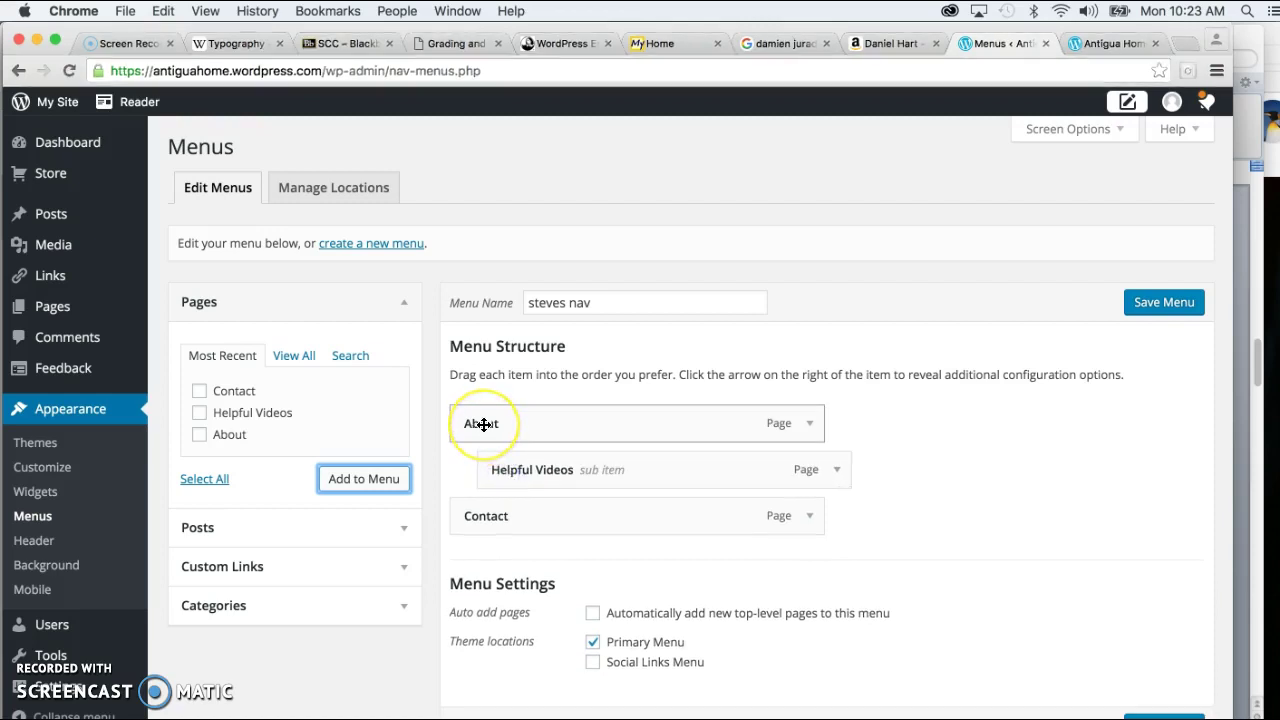
left_click_drag(480, 515, 508, 515)
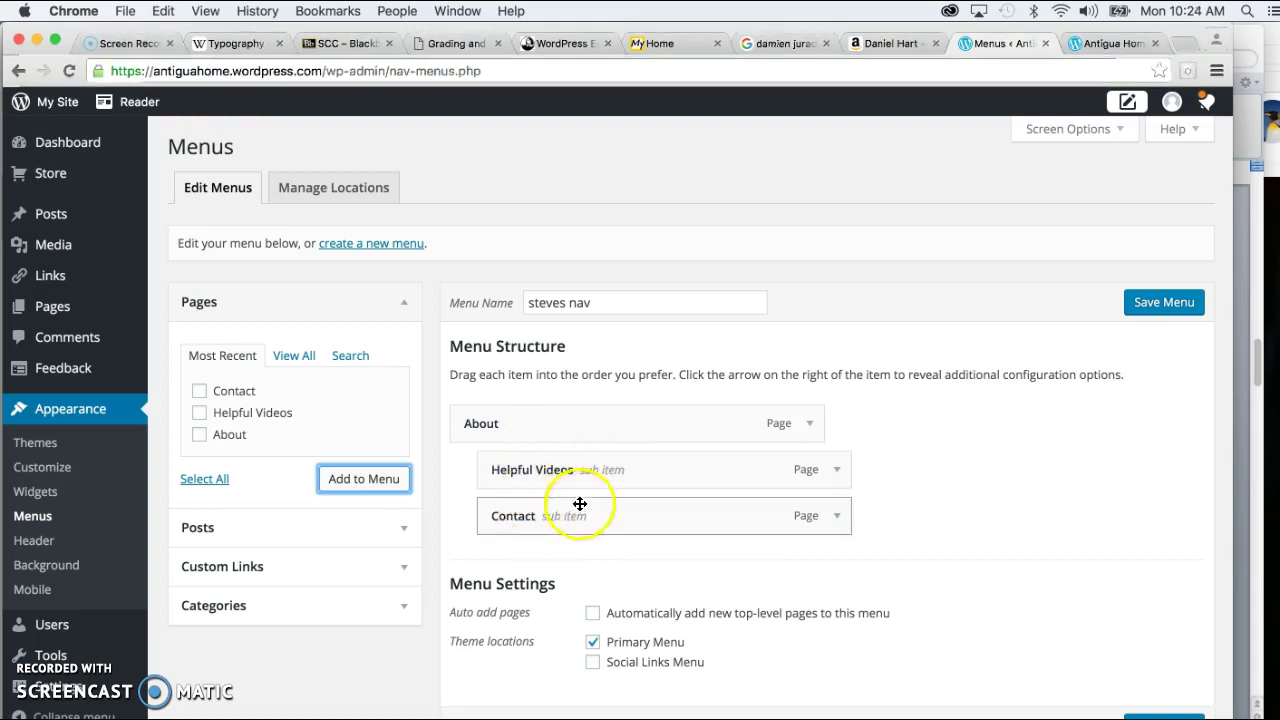
Return Helpful Videos and Contact to the main menu level, in the order About, Helpful Videos, Contact.
left_click_drag(503, 466, 471, 423)
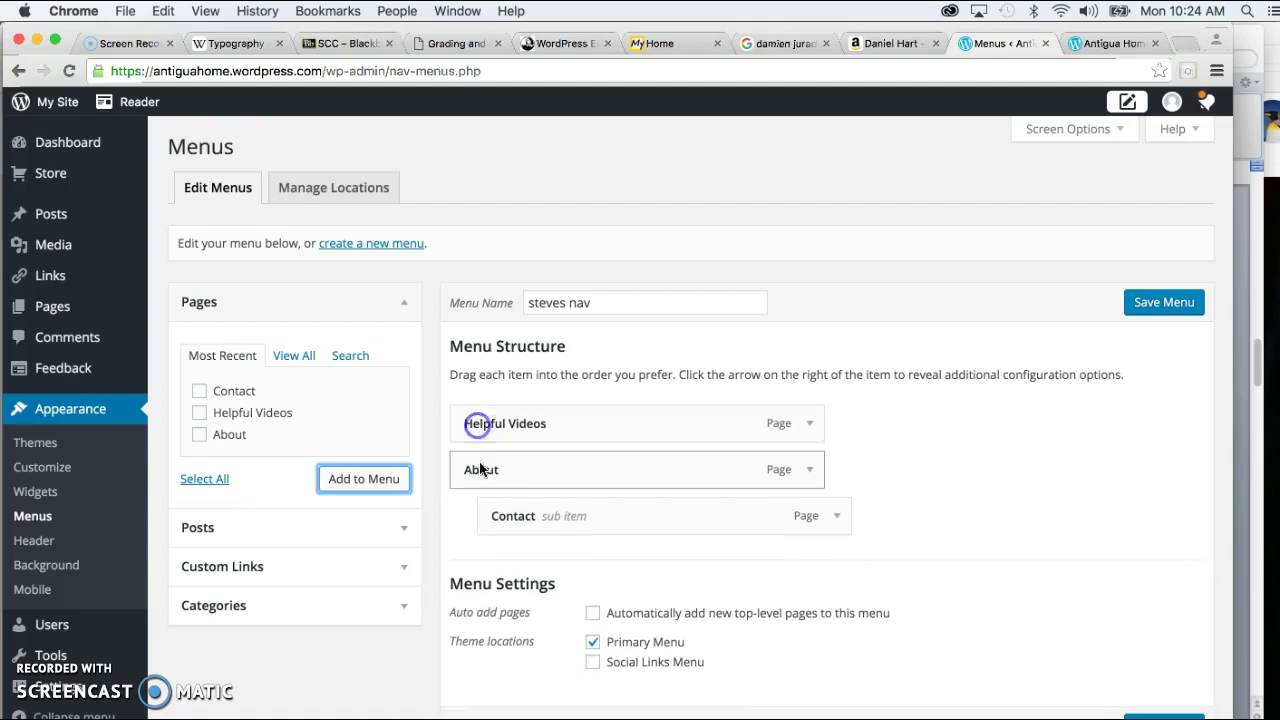
left_click_drag(515, 520, 486, 474)
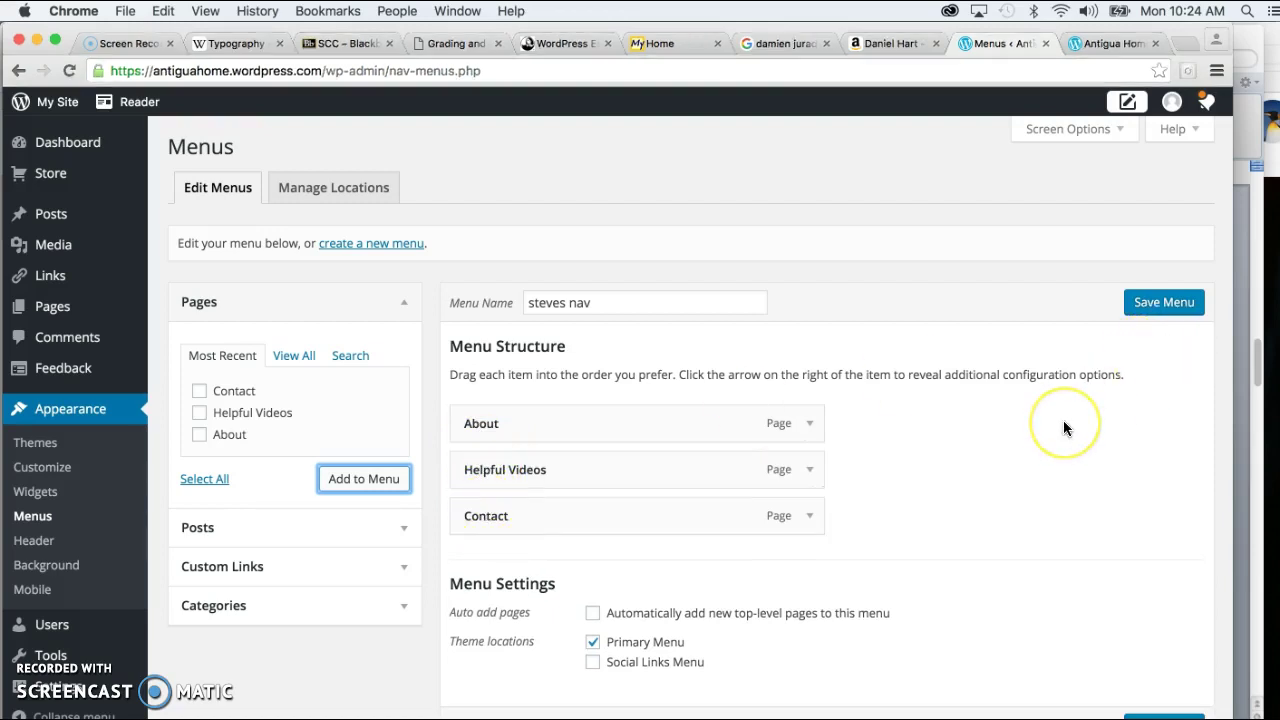
mouse_move(66, 672)
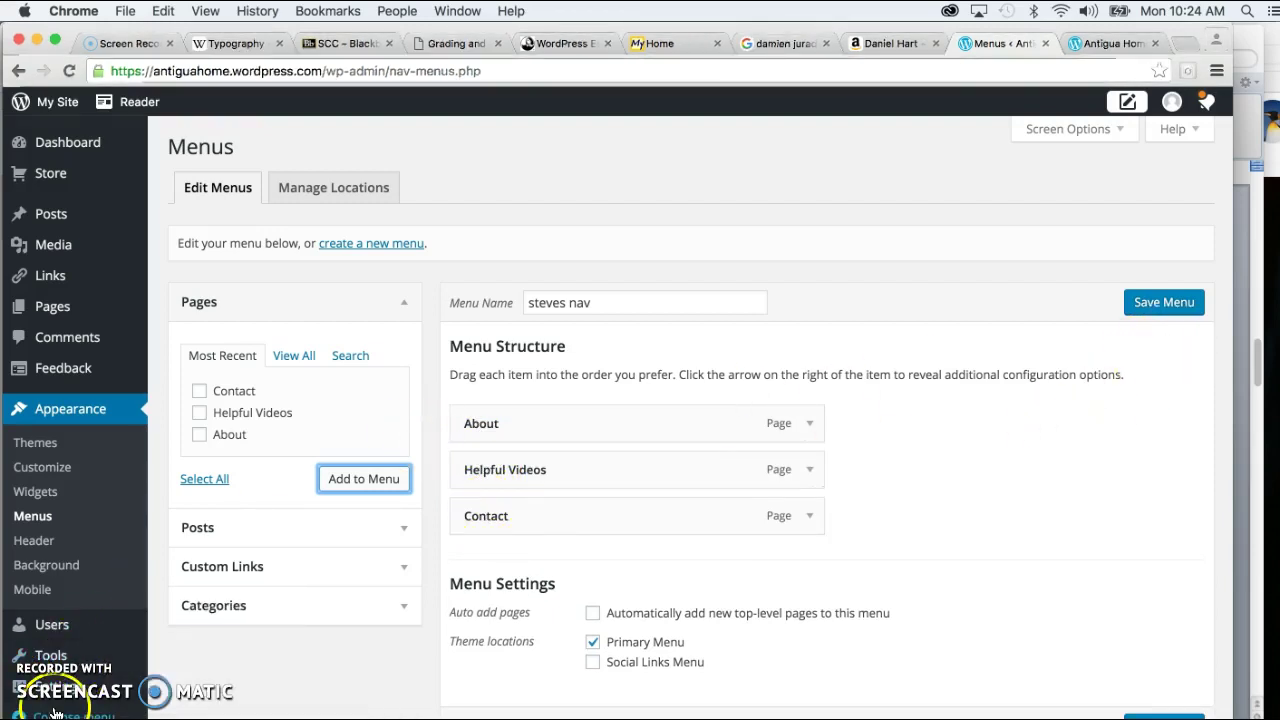
left_click(926, 525)
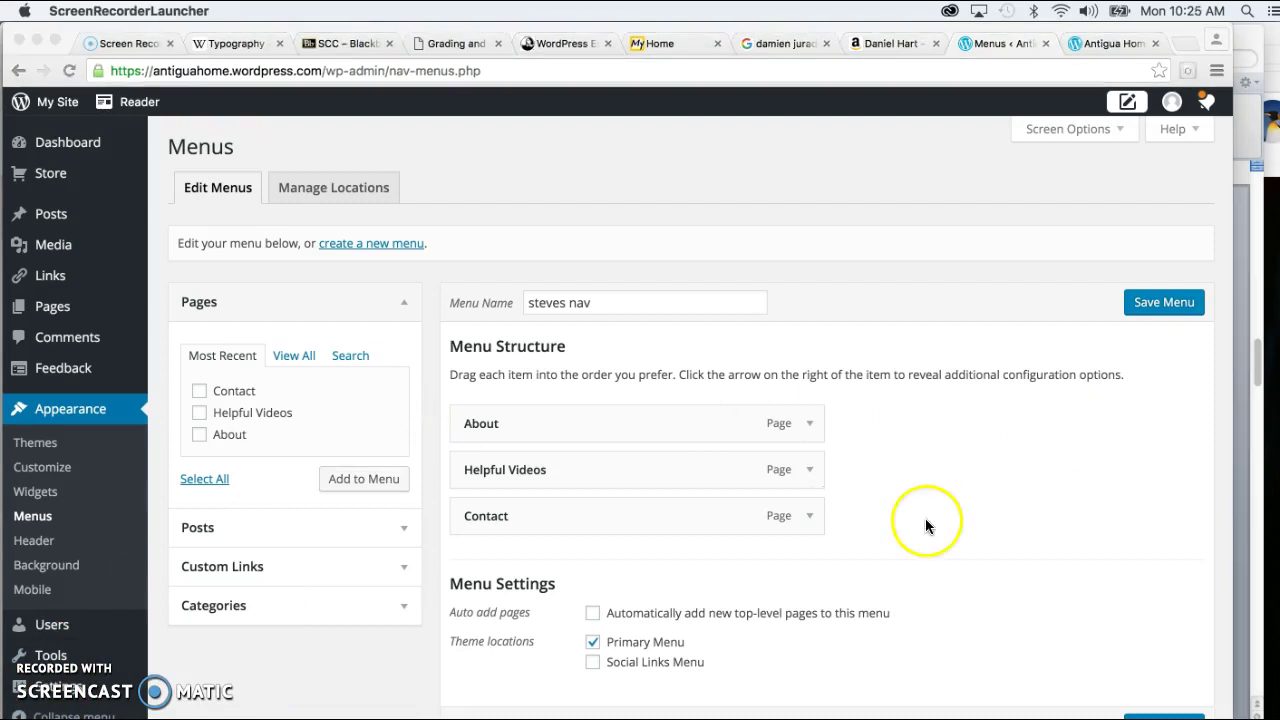
Try moving Helpful Videos to the top through its item settings, move it back down one and collapse the settings.
left_click(810, 471)
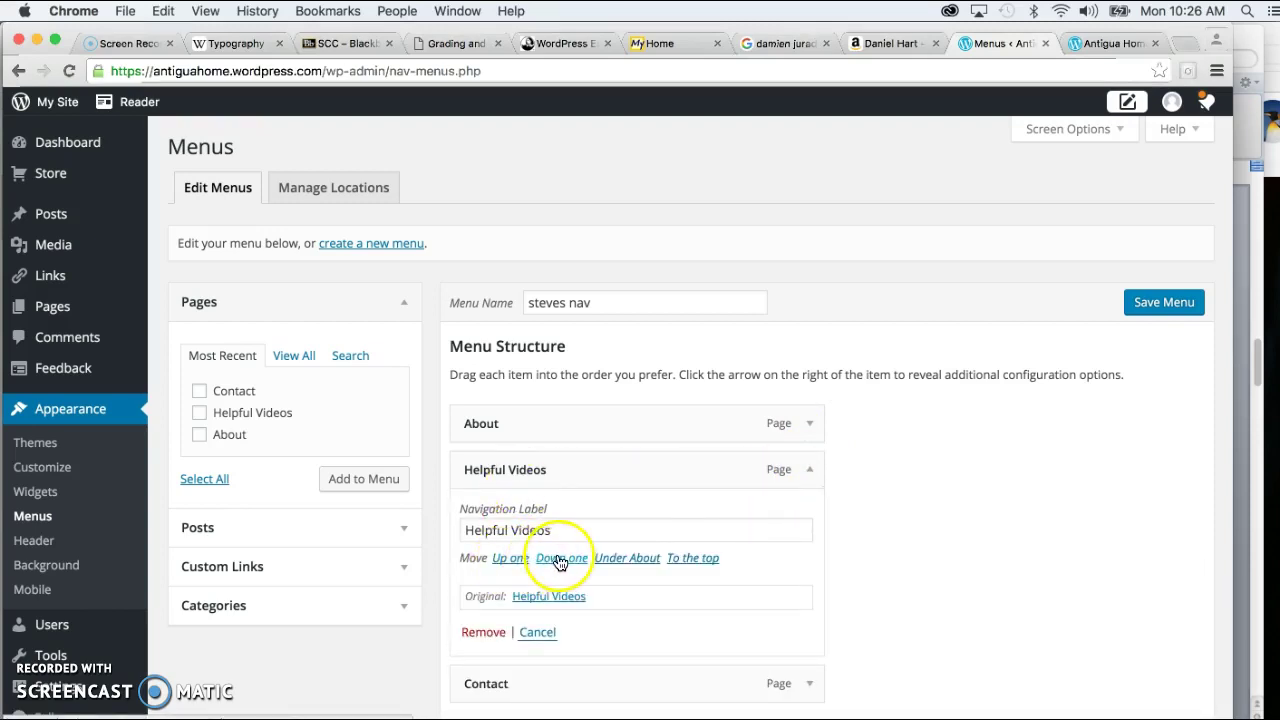
left_click(692, 558)
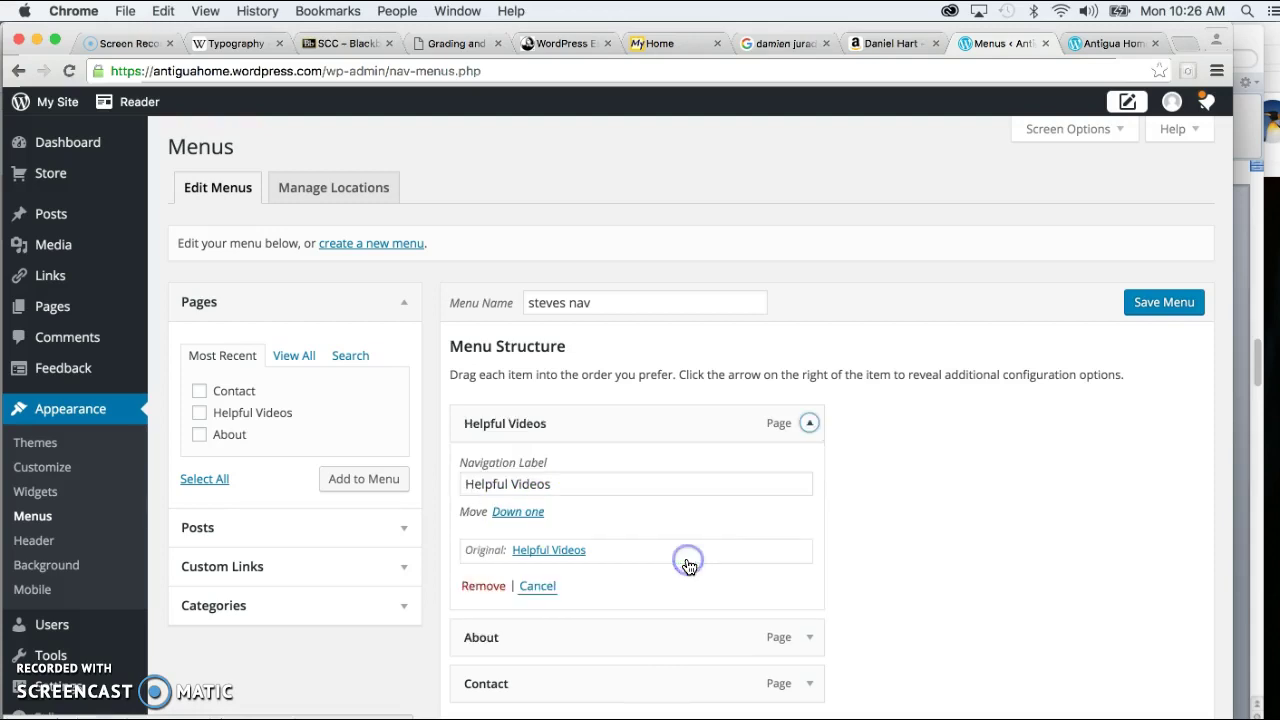
left_click(520, 513)
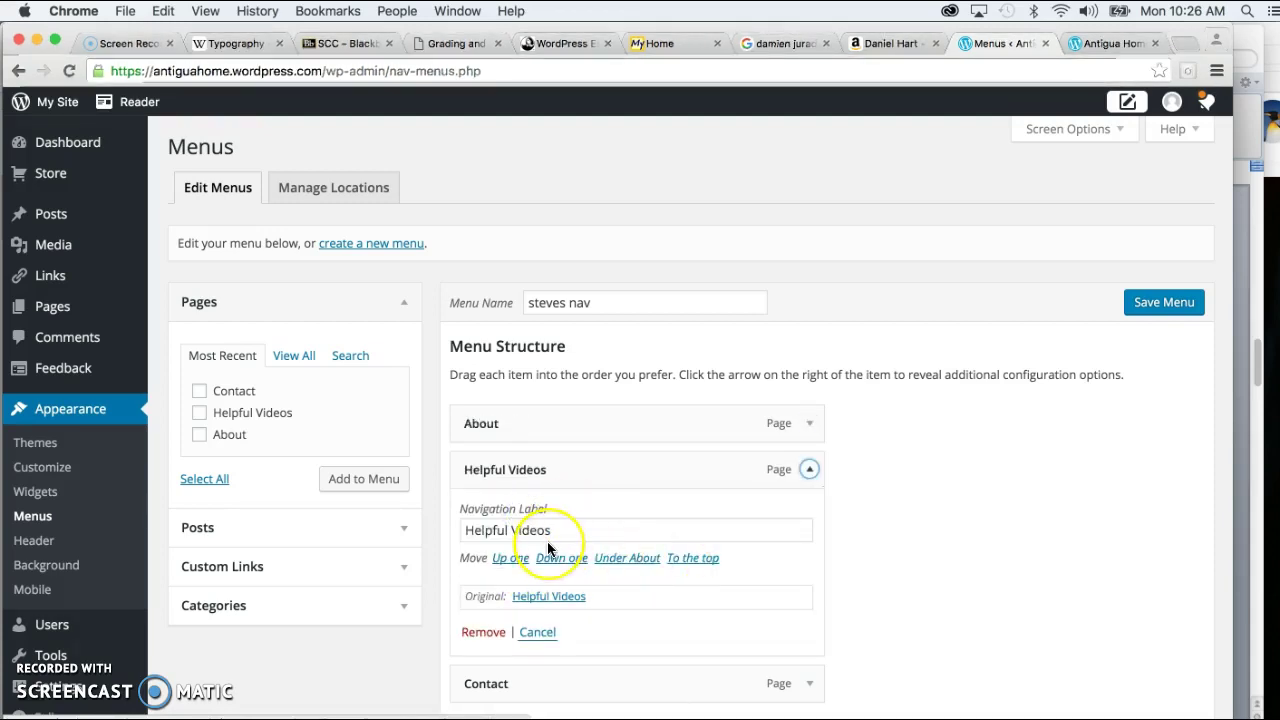
scroll(547, 541, "down", 1)
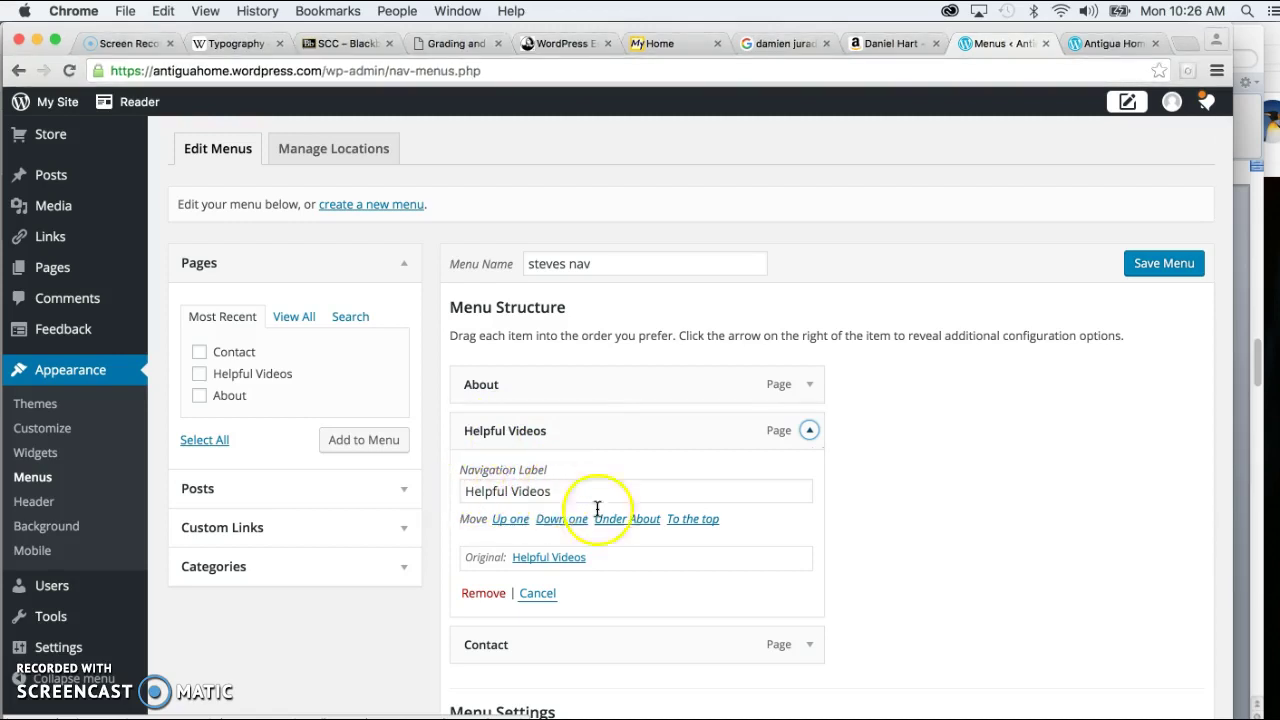
scroll(660, 543, "down", 1)
scroll(659, 543, "down", 1)
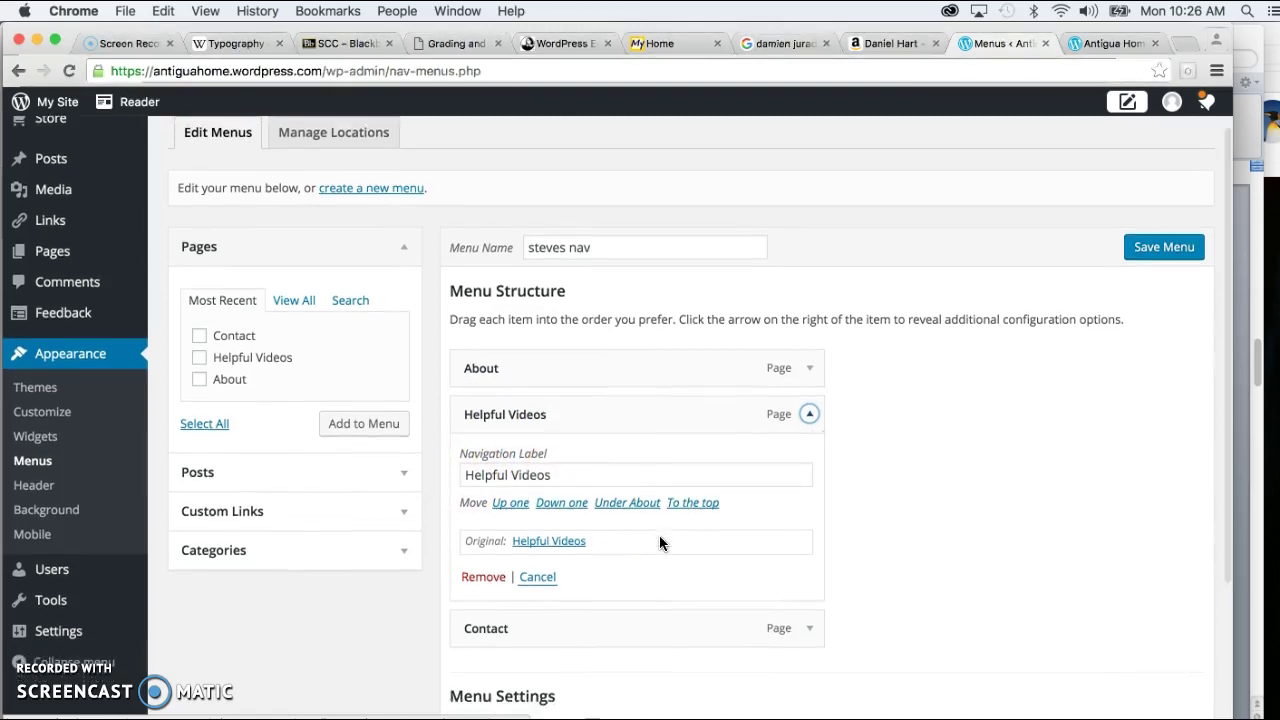
left_click(810, 416)
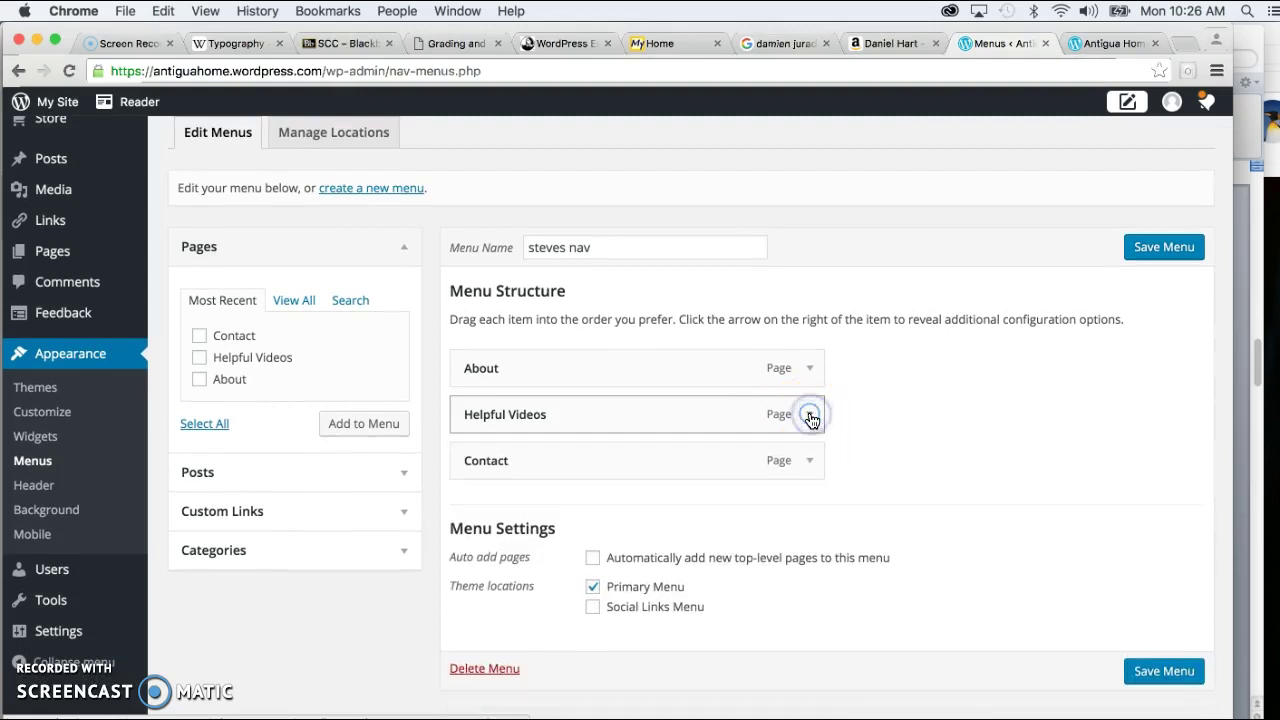
left_click(652, 454)
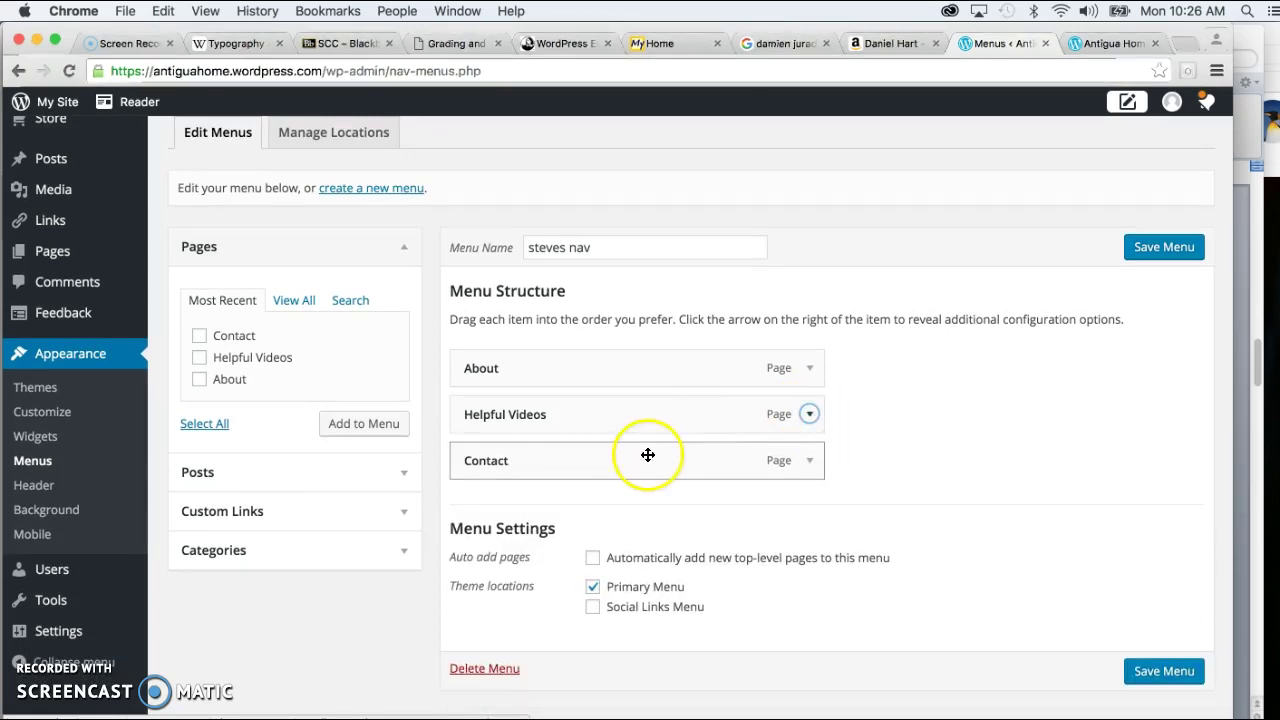
left_click(543, 434)
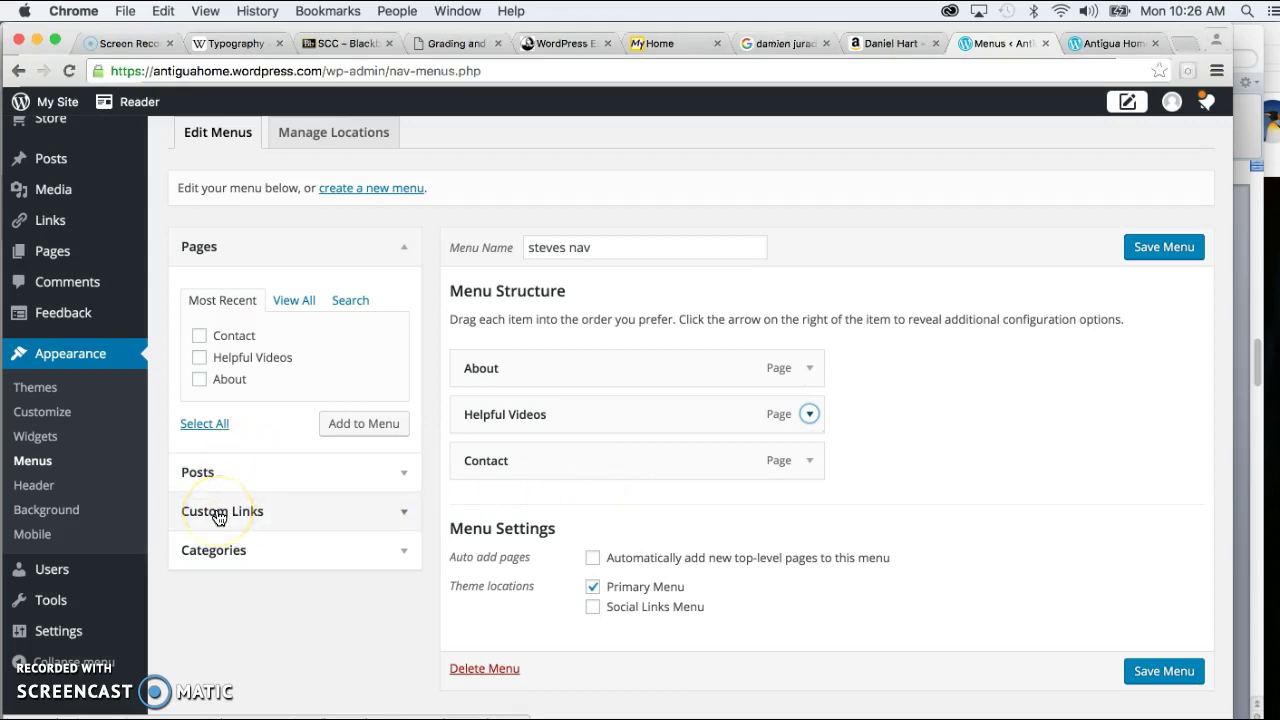
Add a custom link with the URL # and the link text "Top Level" to the menu.
left_click(403, 512)
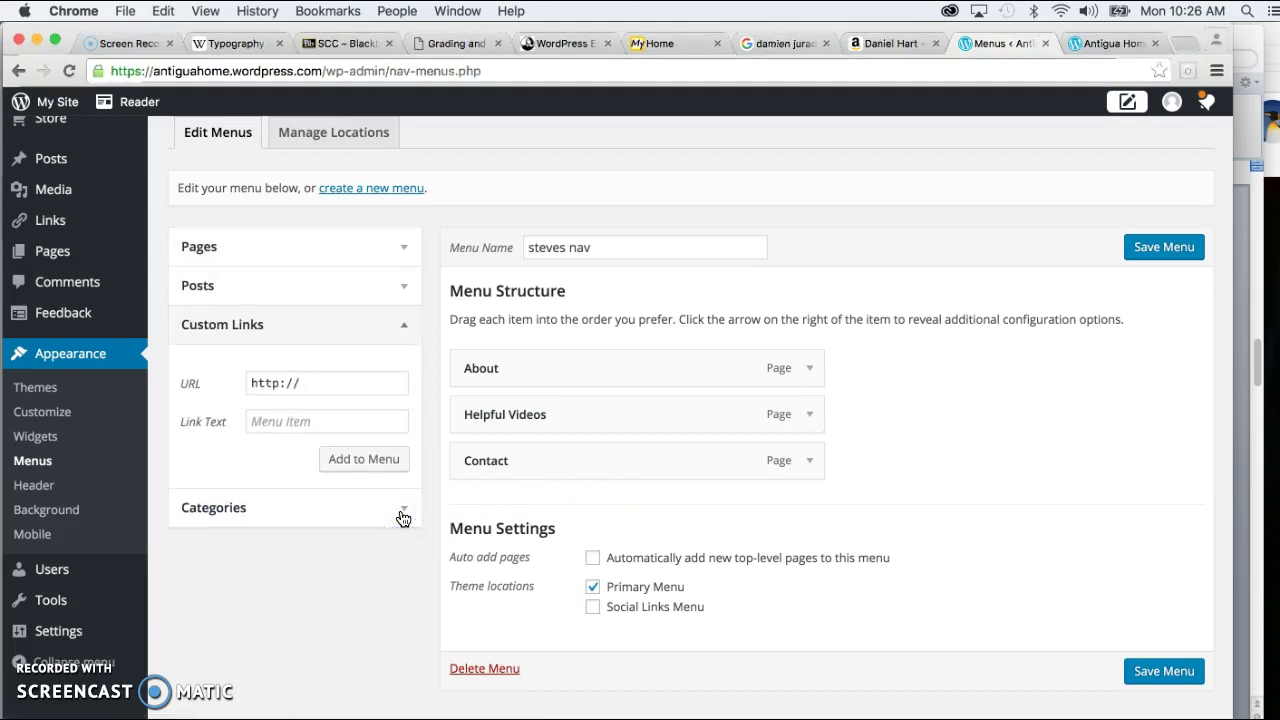
left_click(314, 382)
key("super+a")
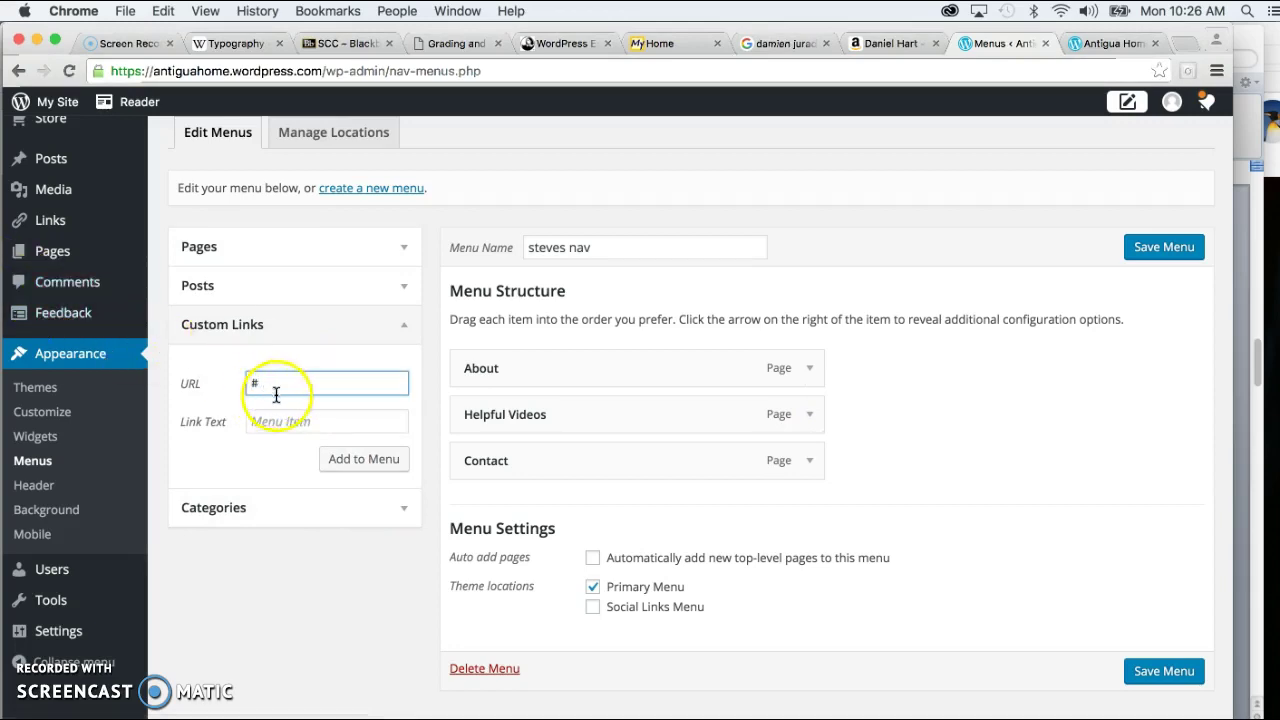
left_click(317, 423)
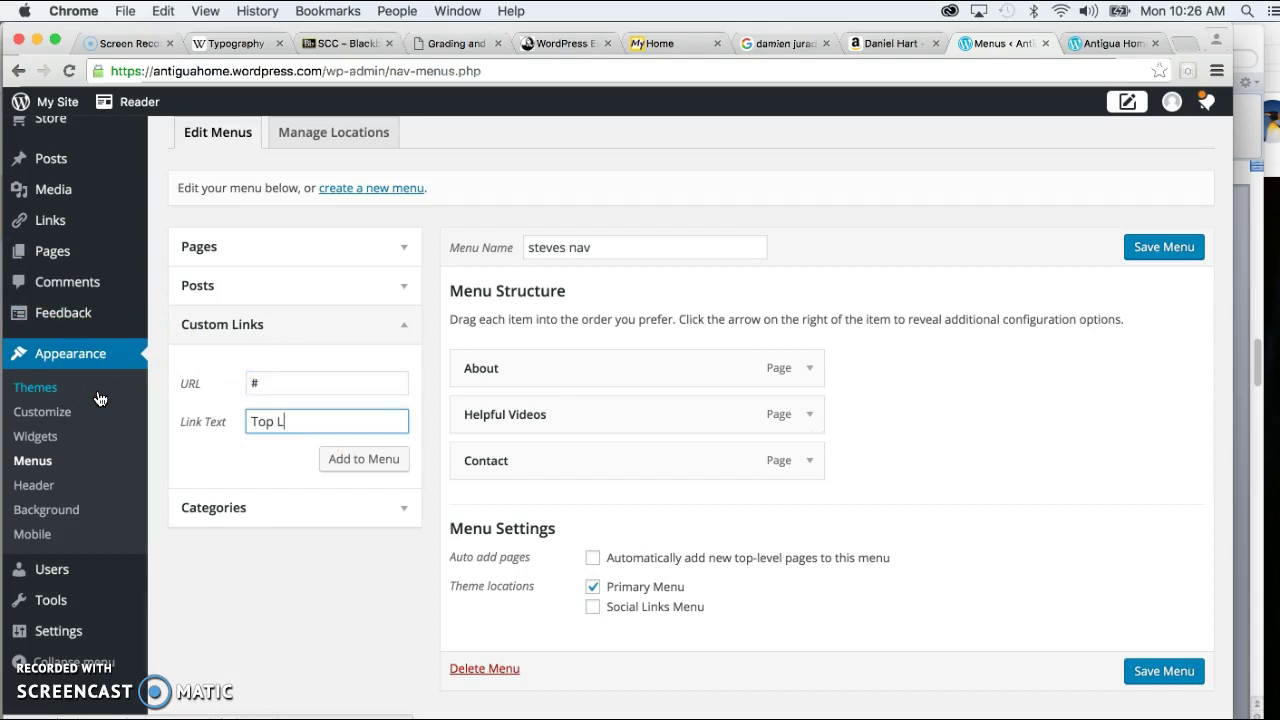
left_click(363, 459)
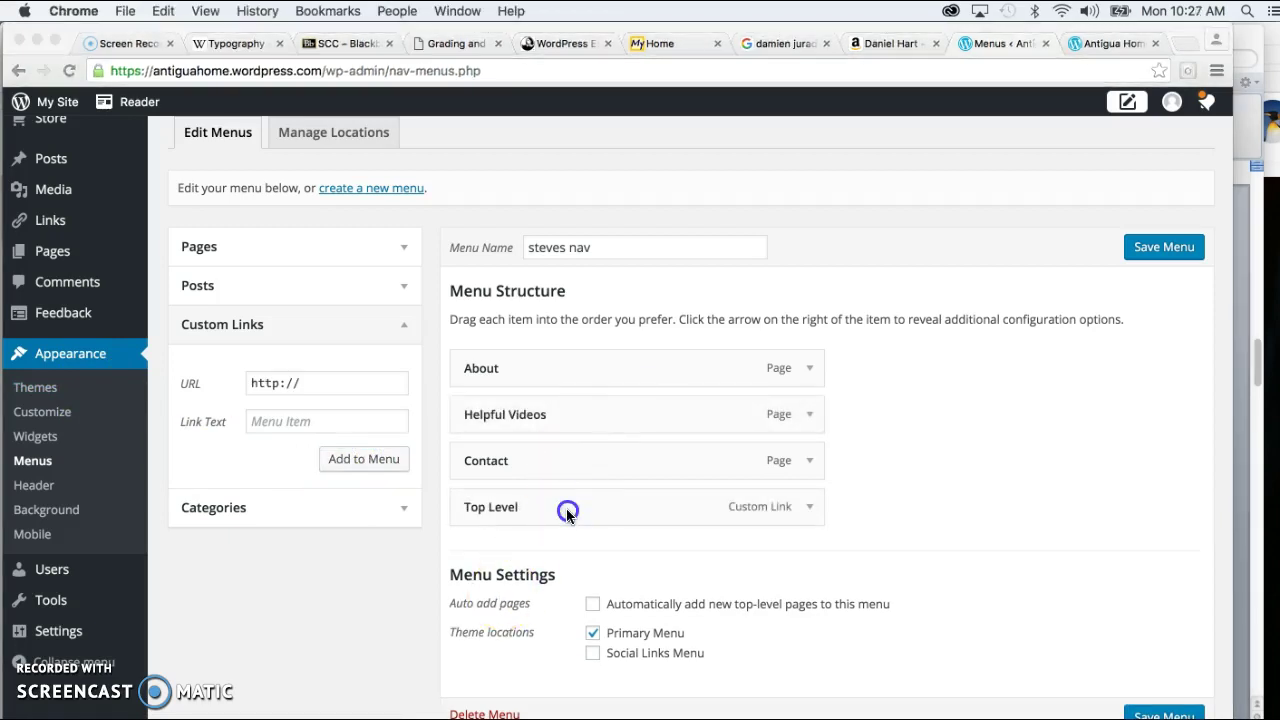
Place Top Level below About with Helpful Videos and Contact as its sub items, and save the menu.
left_click_drag(566, 506, 569, 409)
left_click_drag(503, 463, 532, 504)
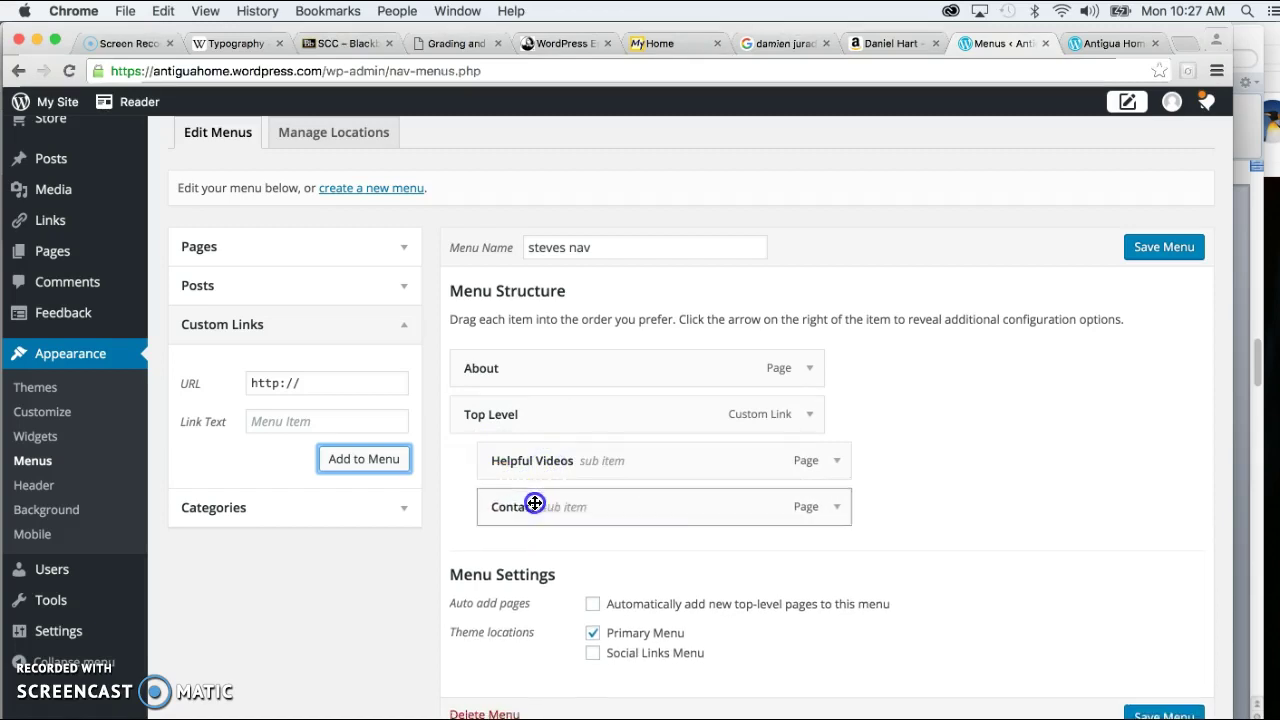
left_click(1188, 254)
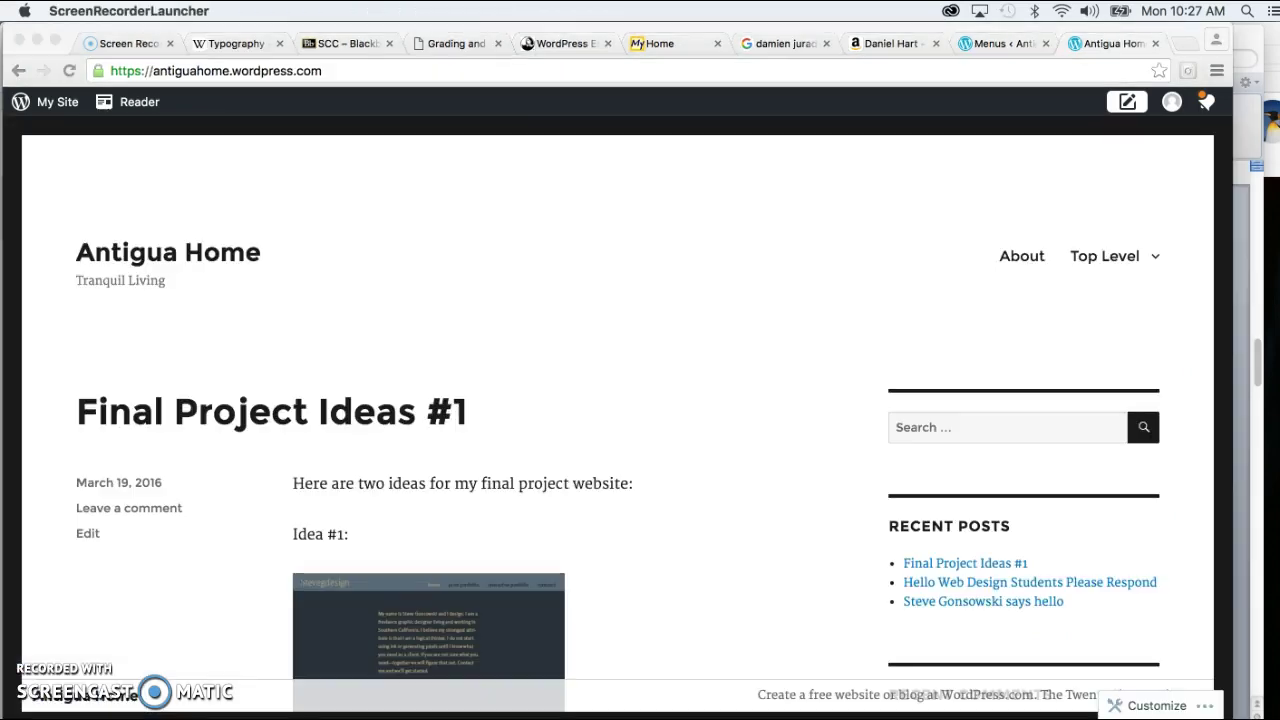
Check the Top Level link and its drop-down submenu on the live site.
left_click(1124, 258)
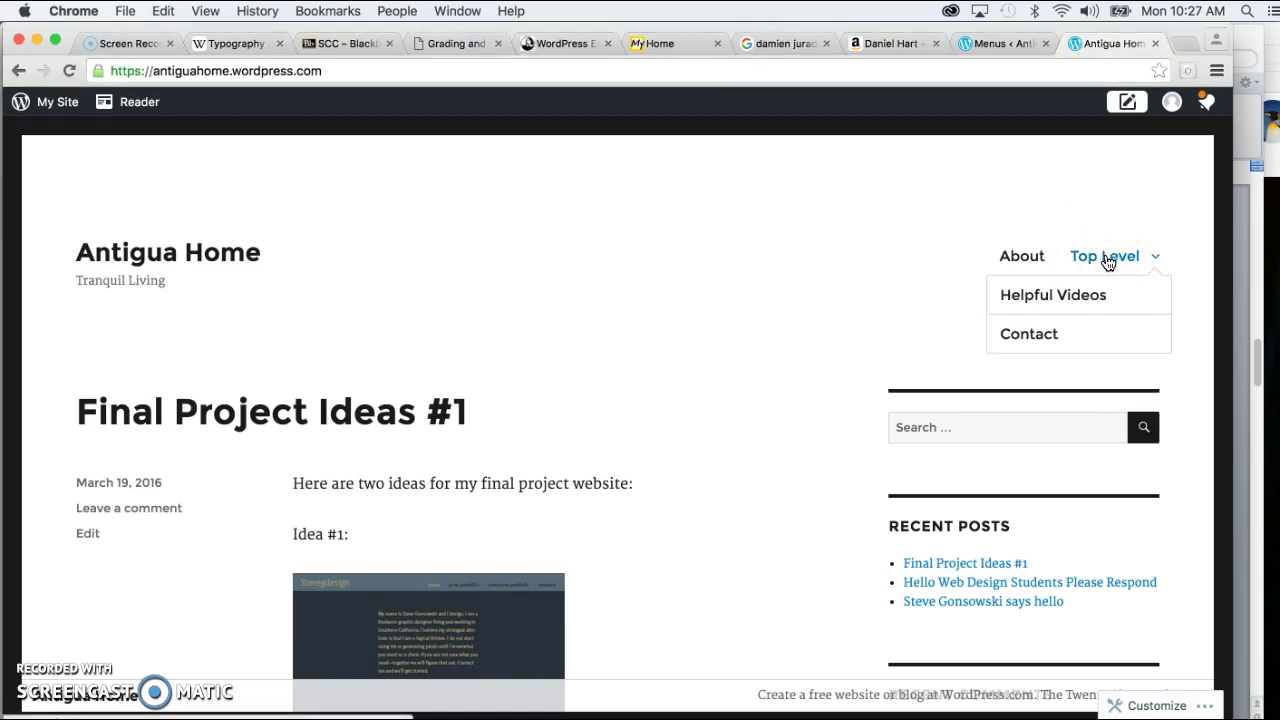
left_click(1109, 214)
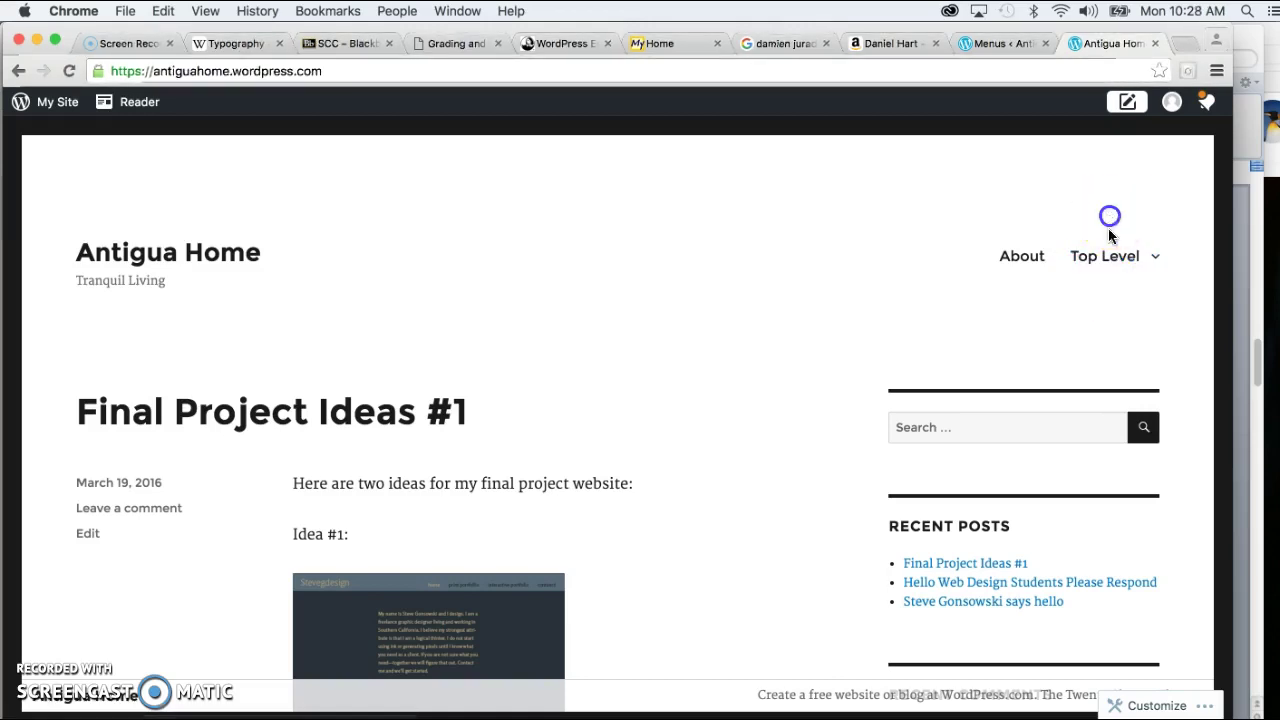
left_click(1106, 259)
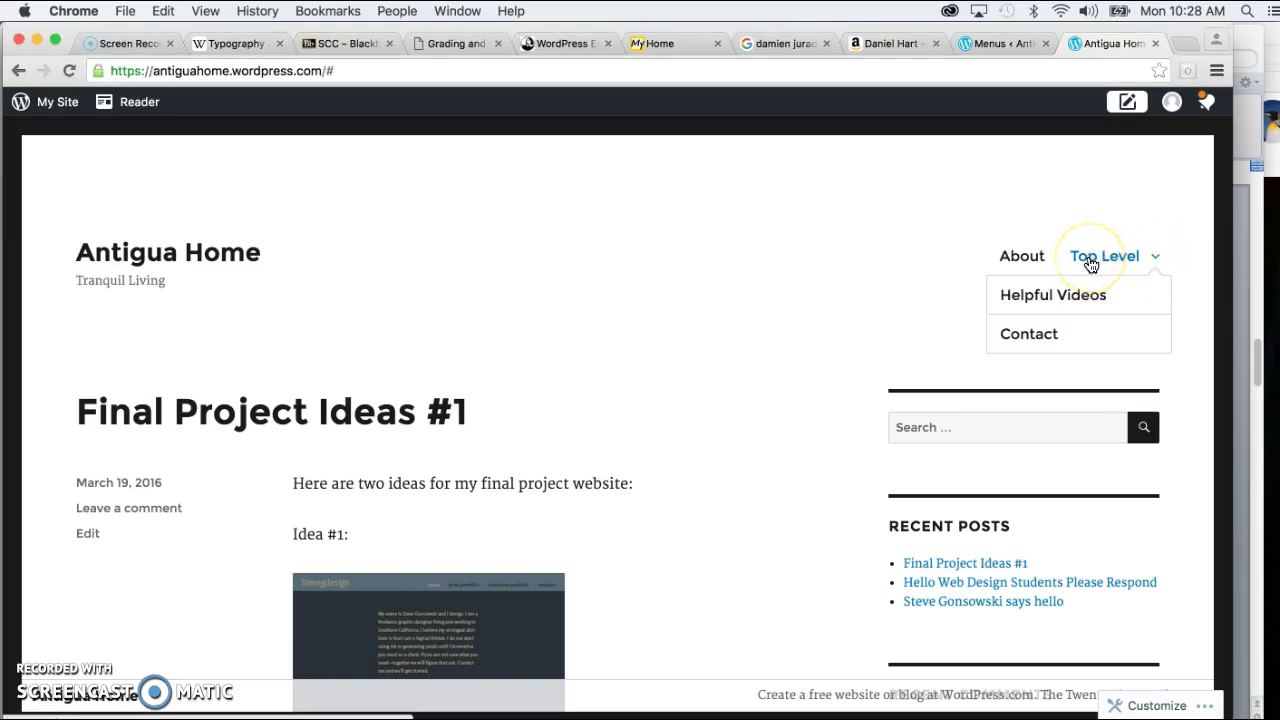